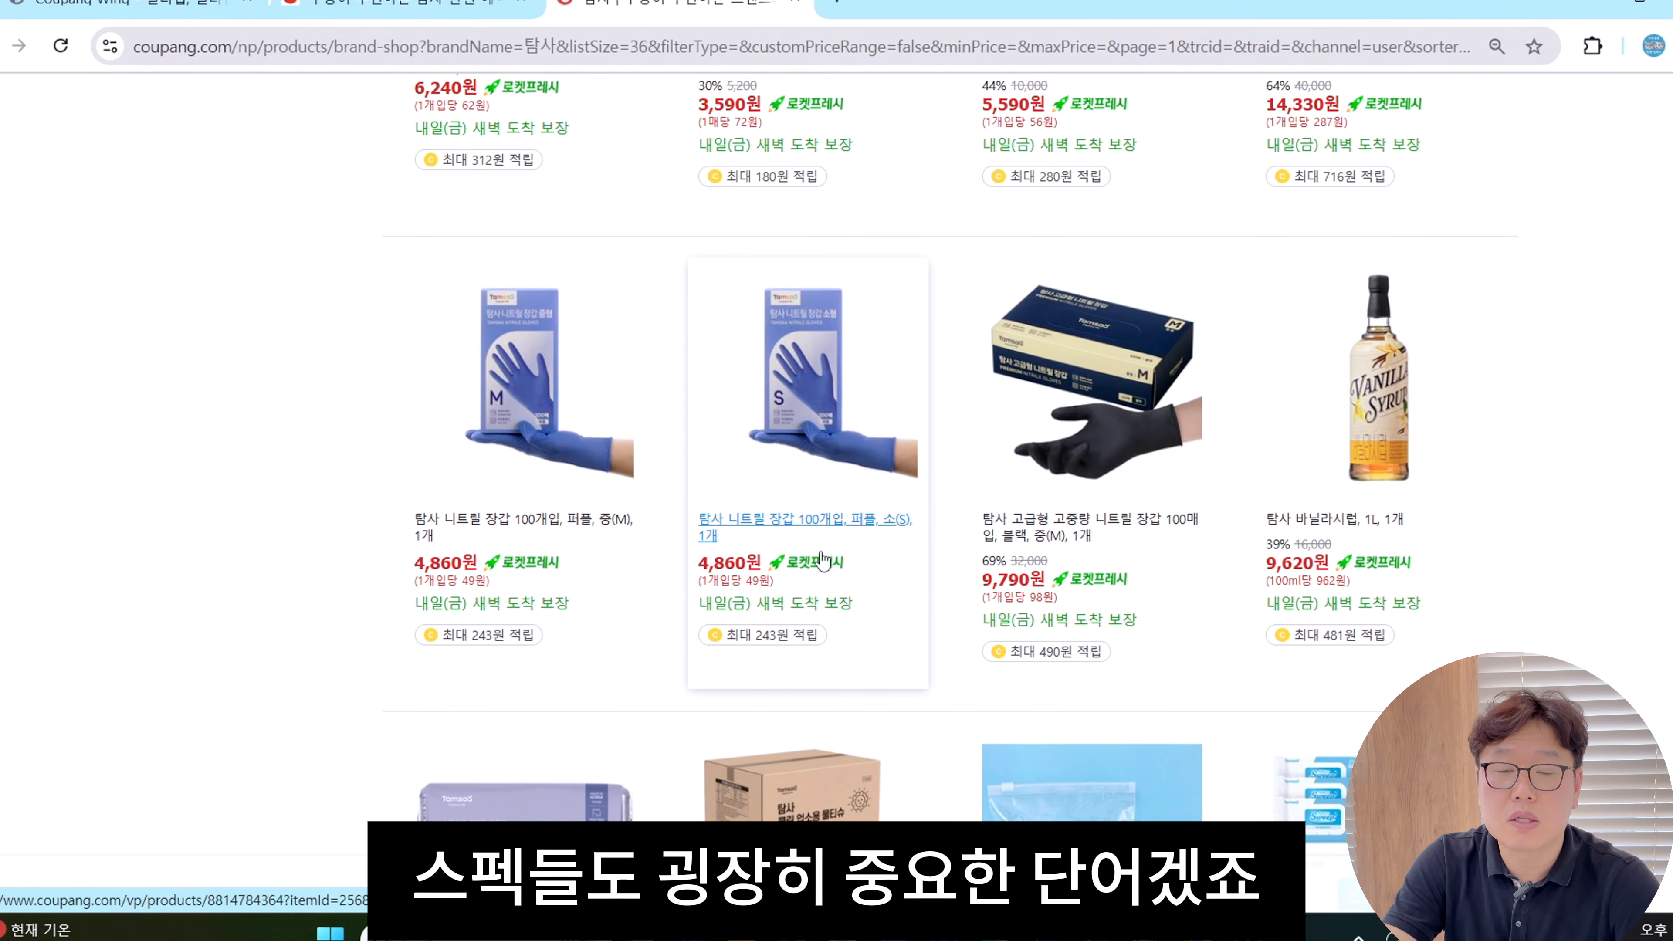
# Look through the product names in the 탐사 brand listings on Coupang
pyautogui.scroll(-5, 1631, 553)
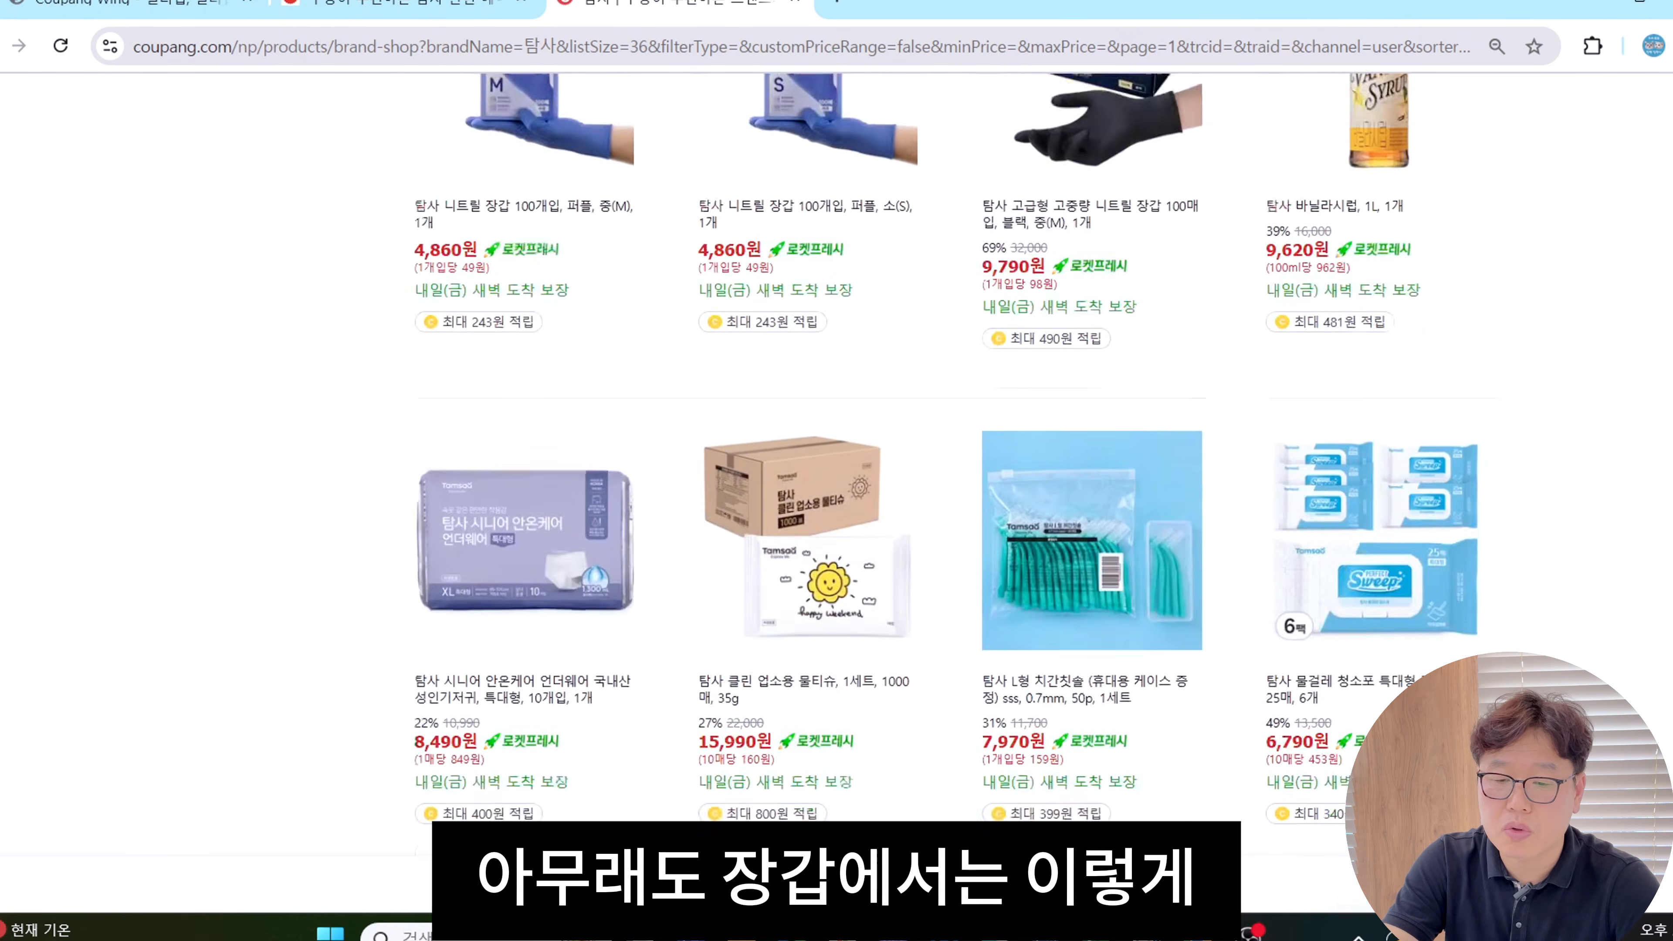
pyautogui.scroll(-3, 1345, 476)
pyautogui.scroll(-8, 1345, 476)
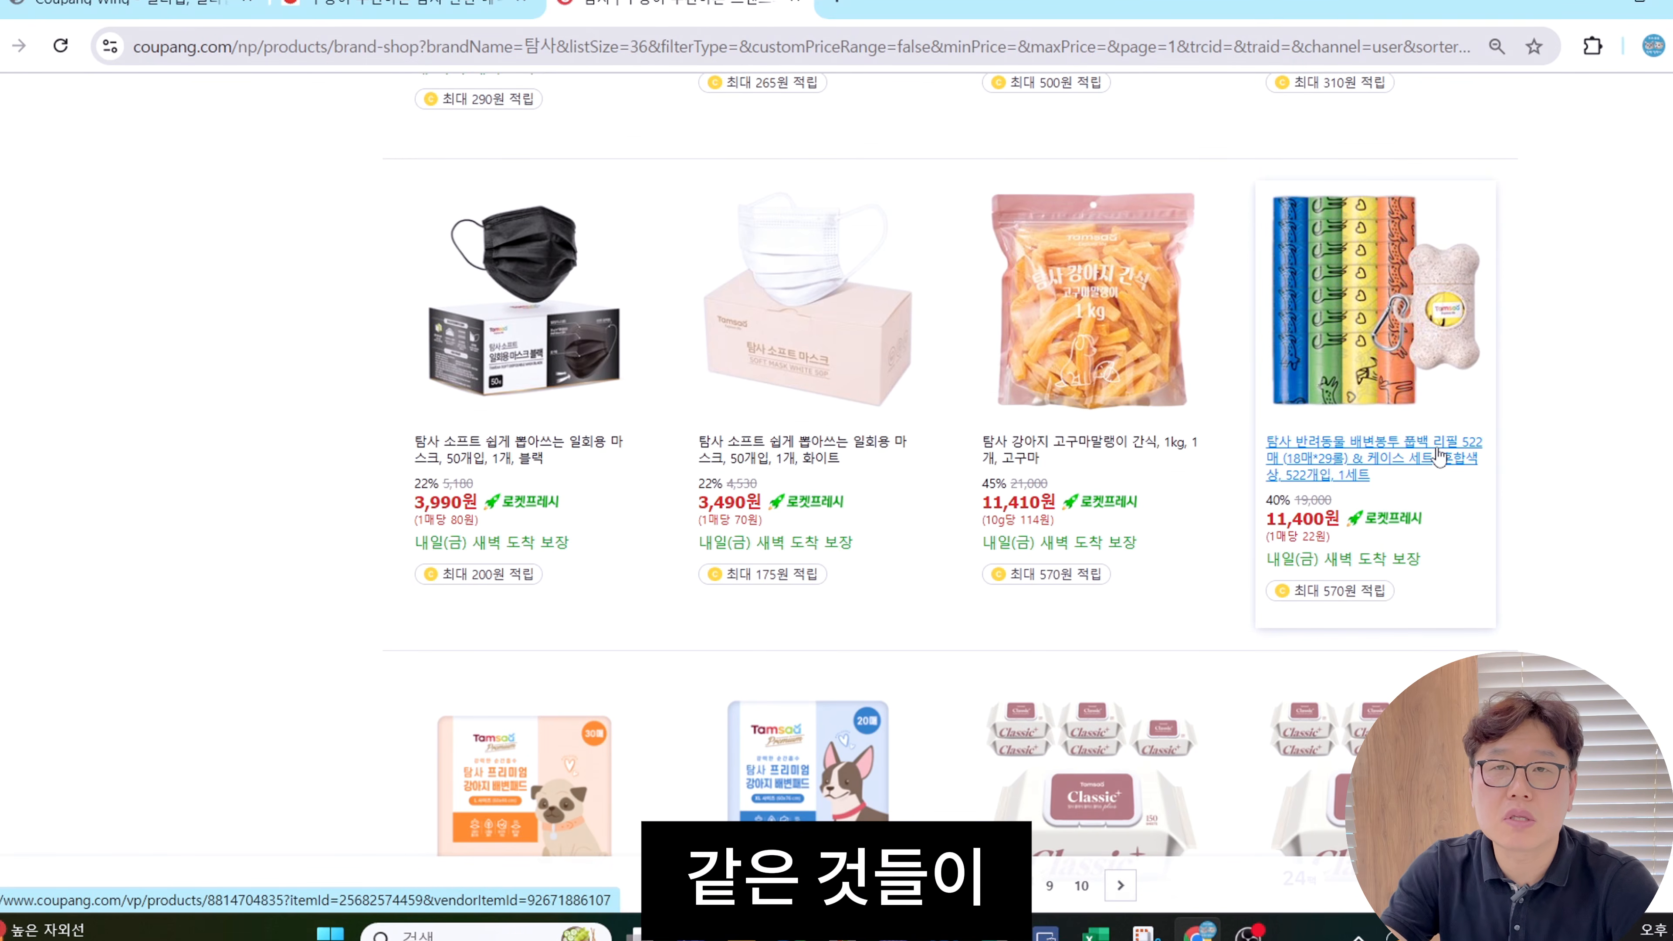
pyautogui.scroll(2, 1439, 456)
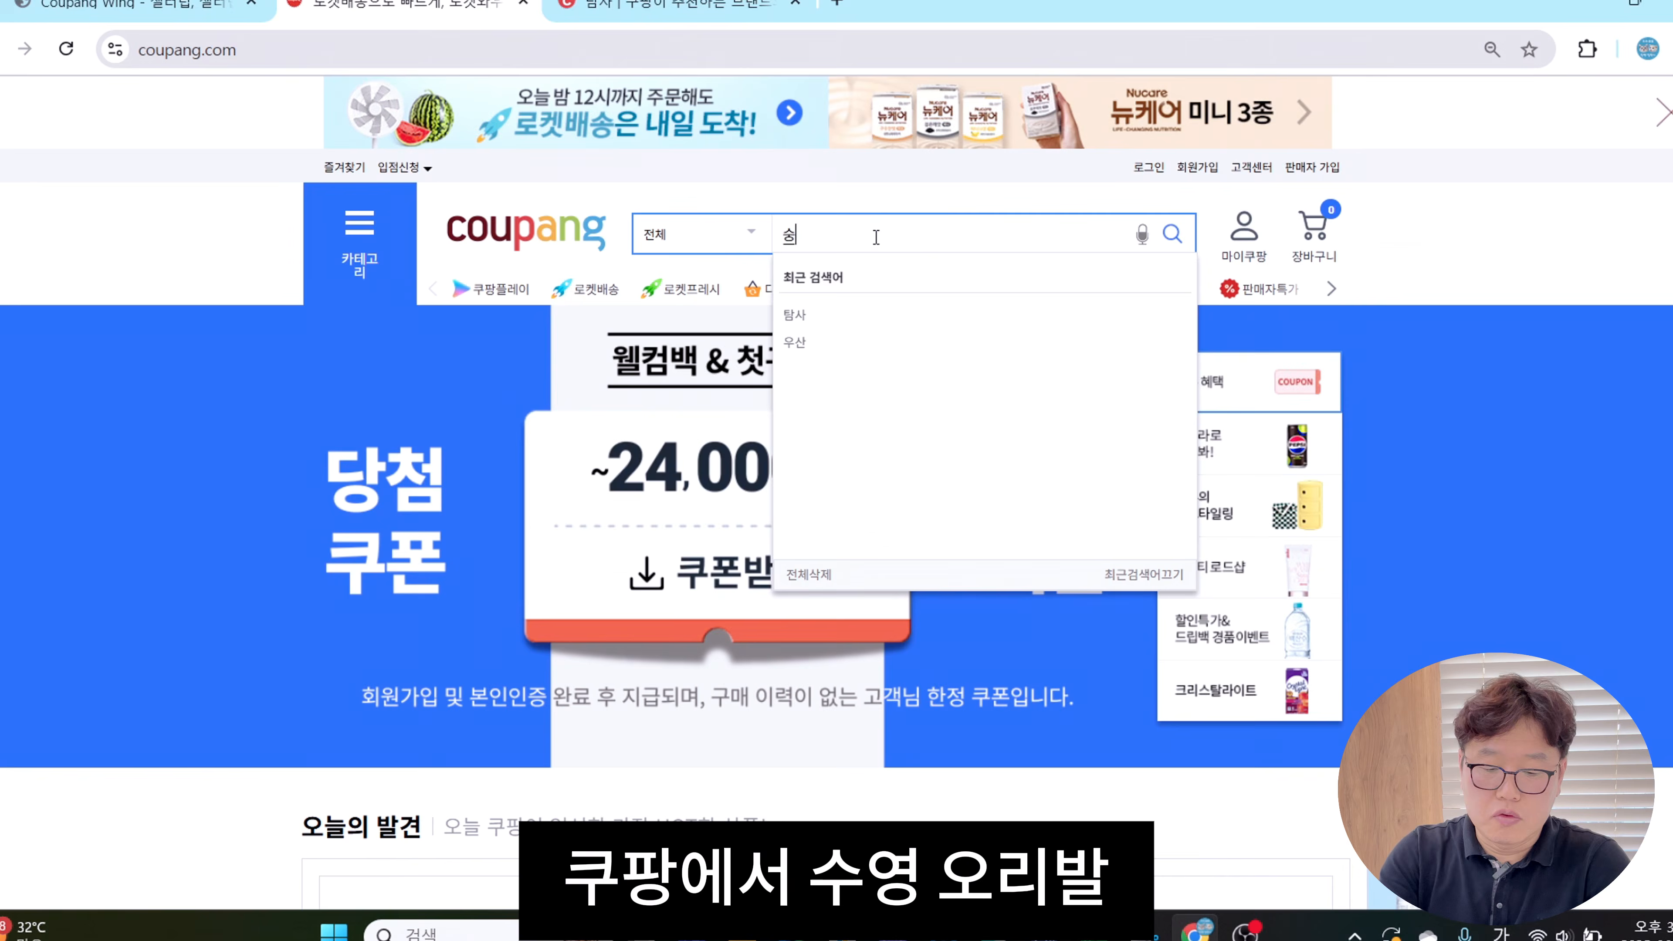
# Search Coupang for 수영오리발 and bring up the autocomplete suggestions for that keyword
pyautogui.write('영오리발')
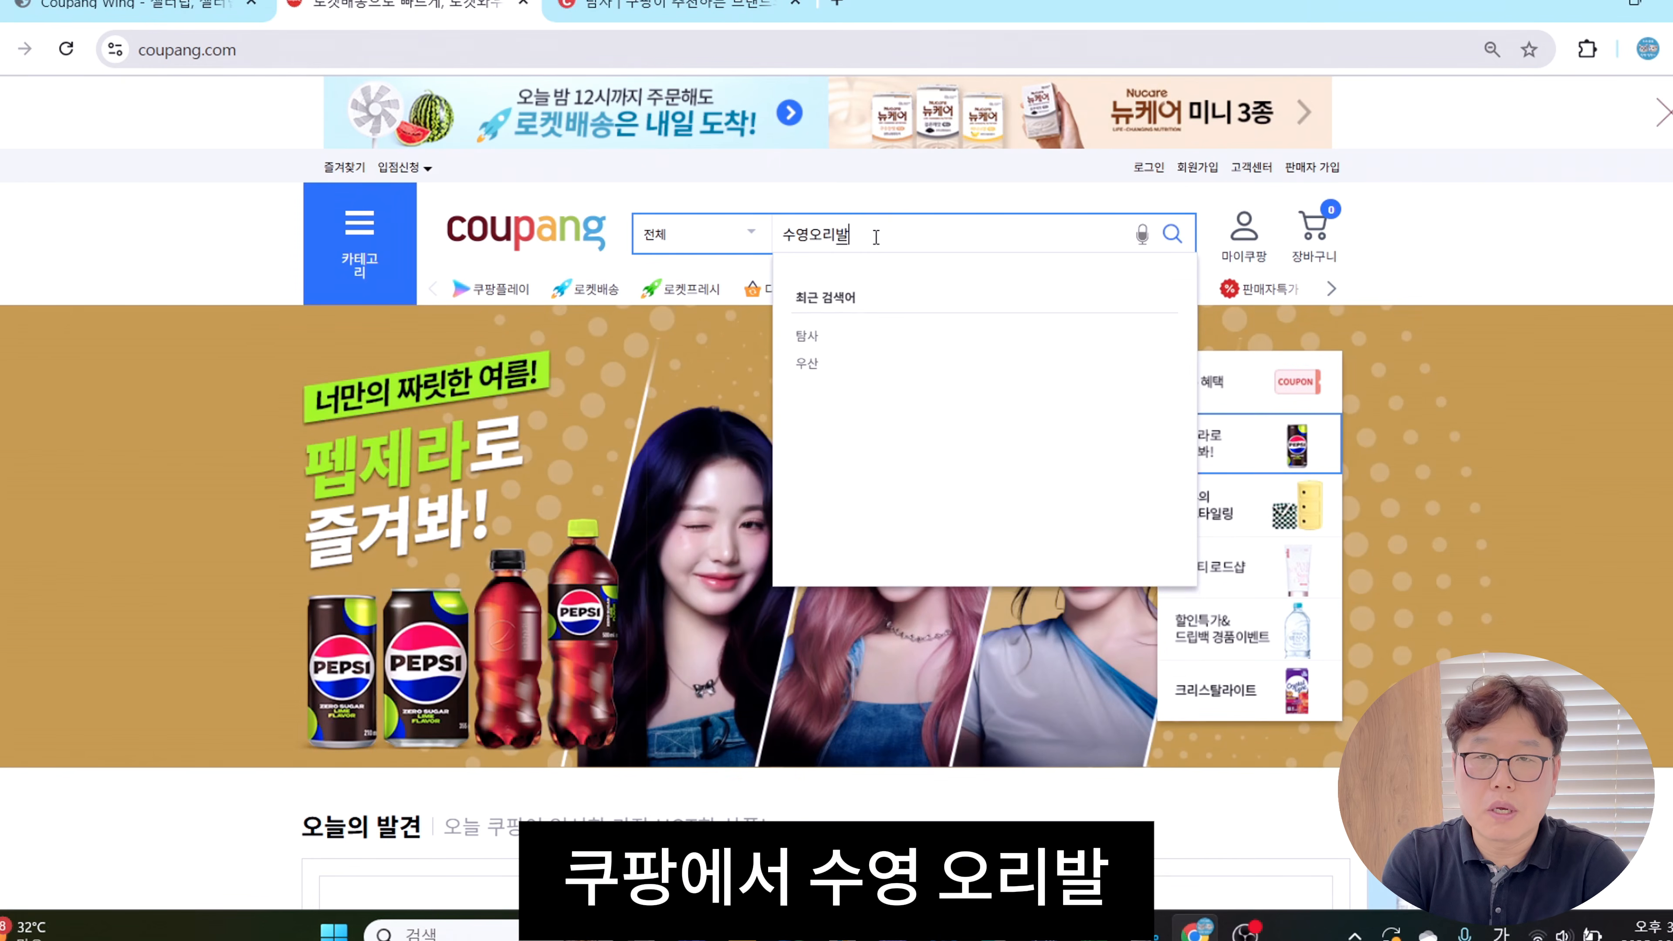
pyautogui.press('Return')
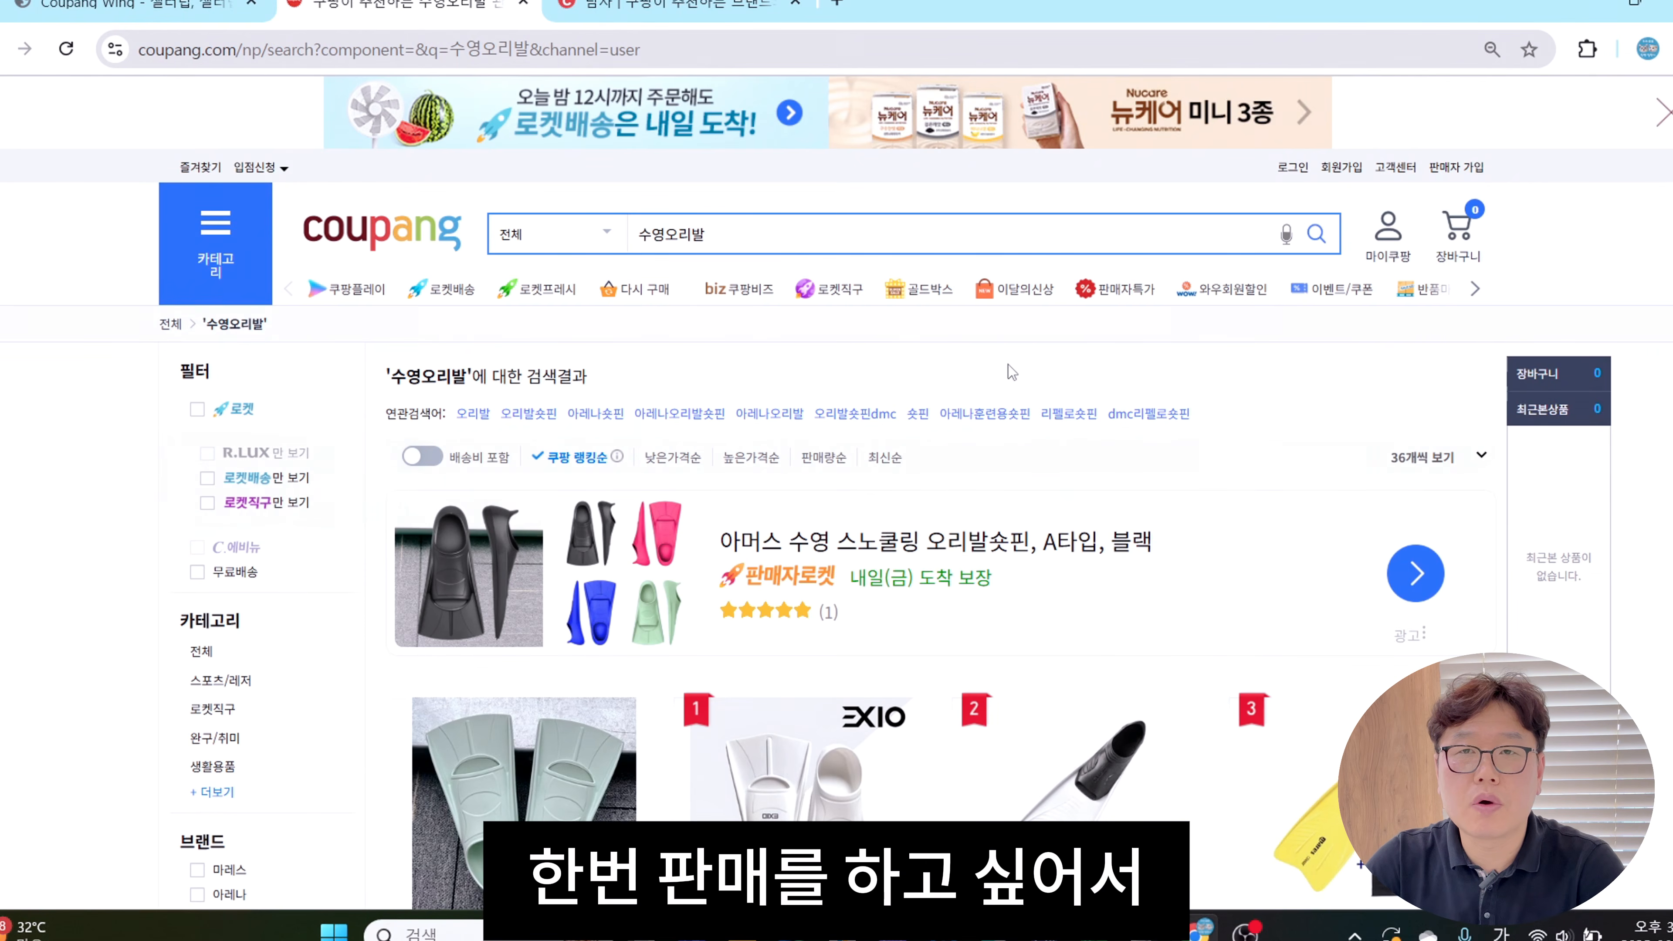
pyautogui.click(767, 231)
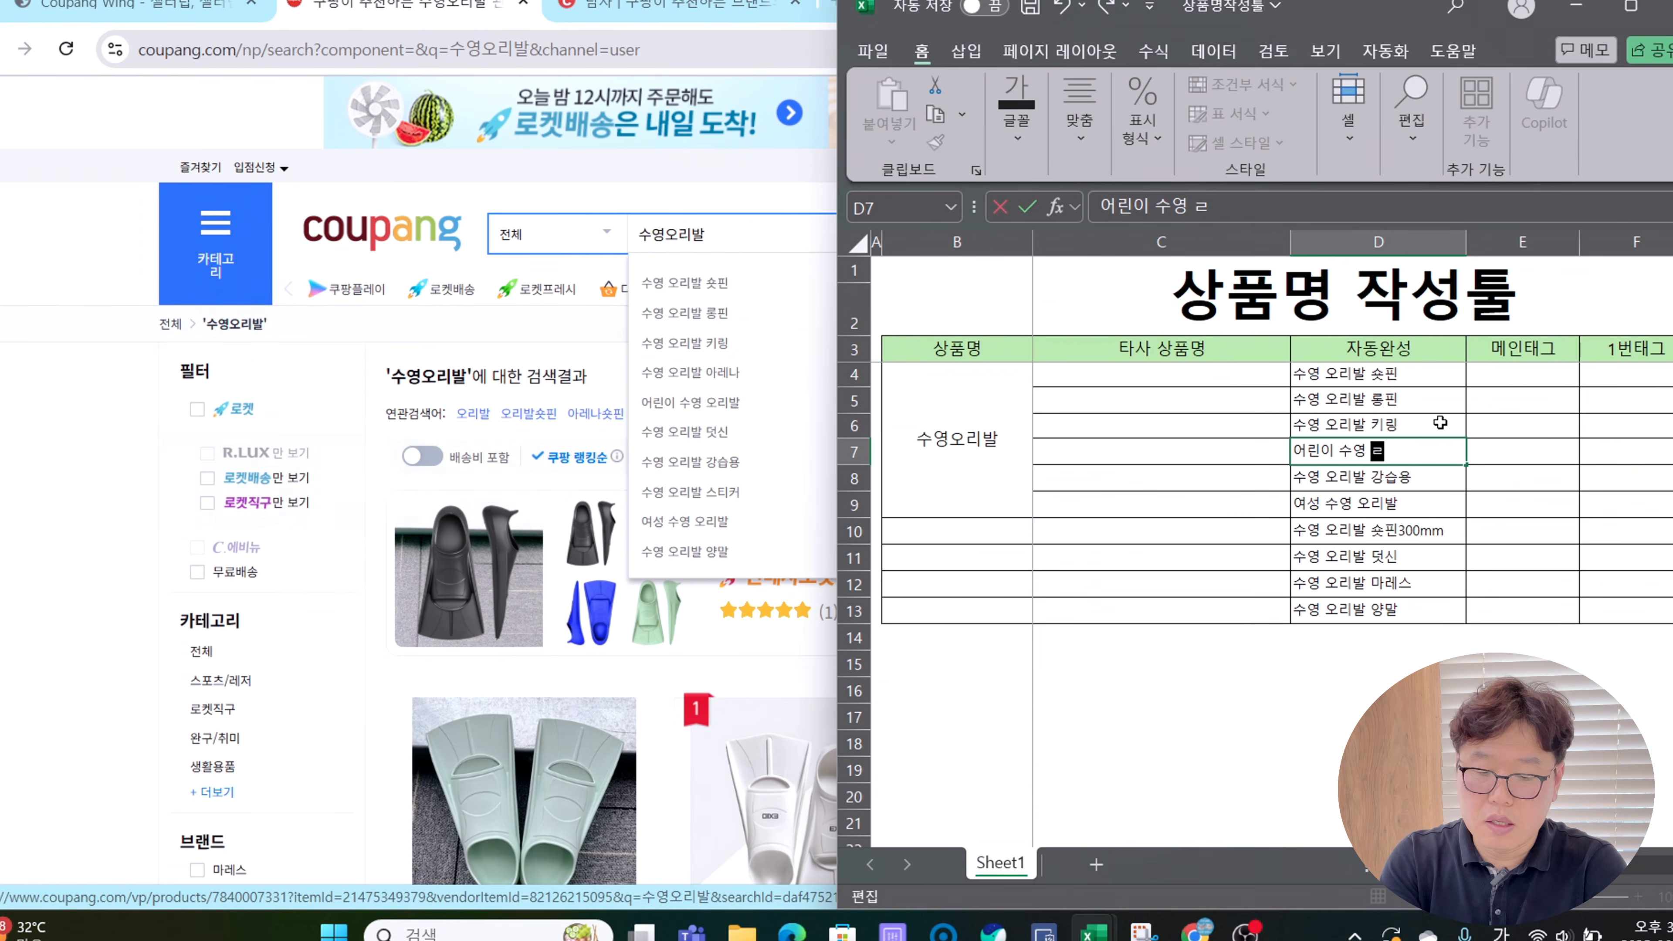
# Complete the fourth 자동완성 entry in the spreadsheet, cell D7, as 어린이 수영 아레나
pyautogui.write('렌')
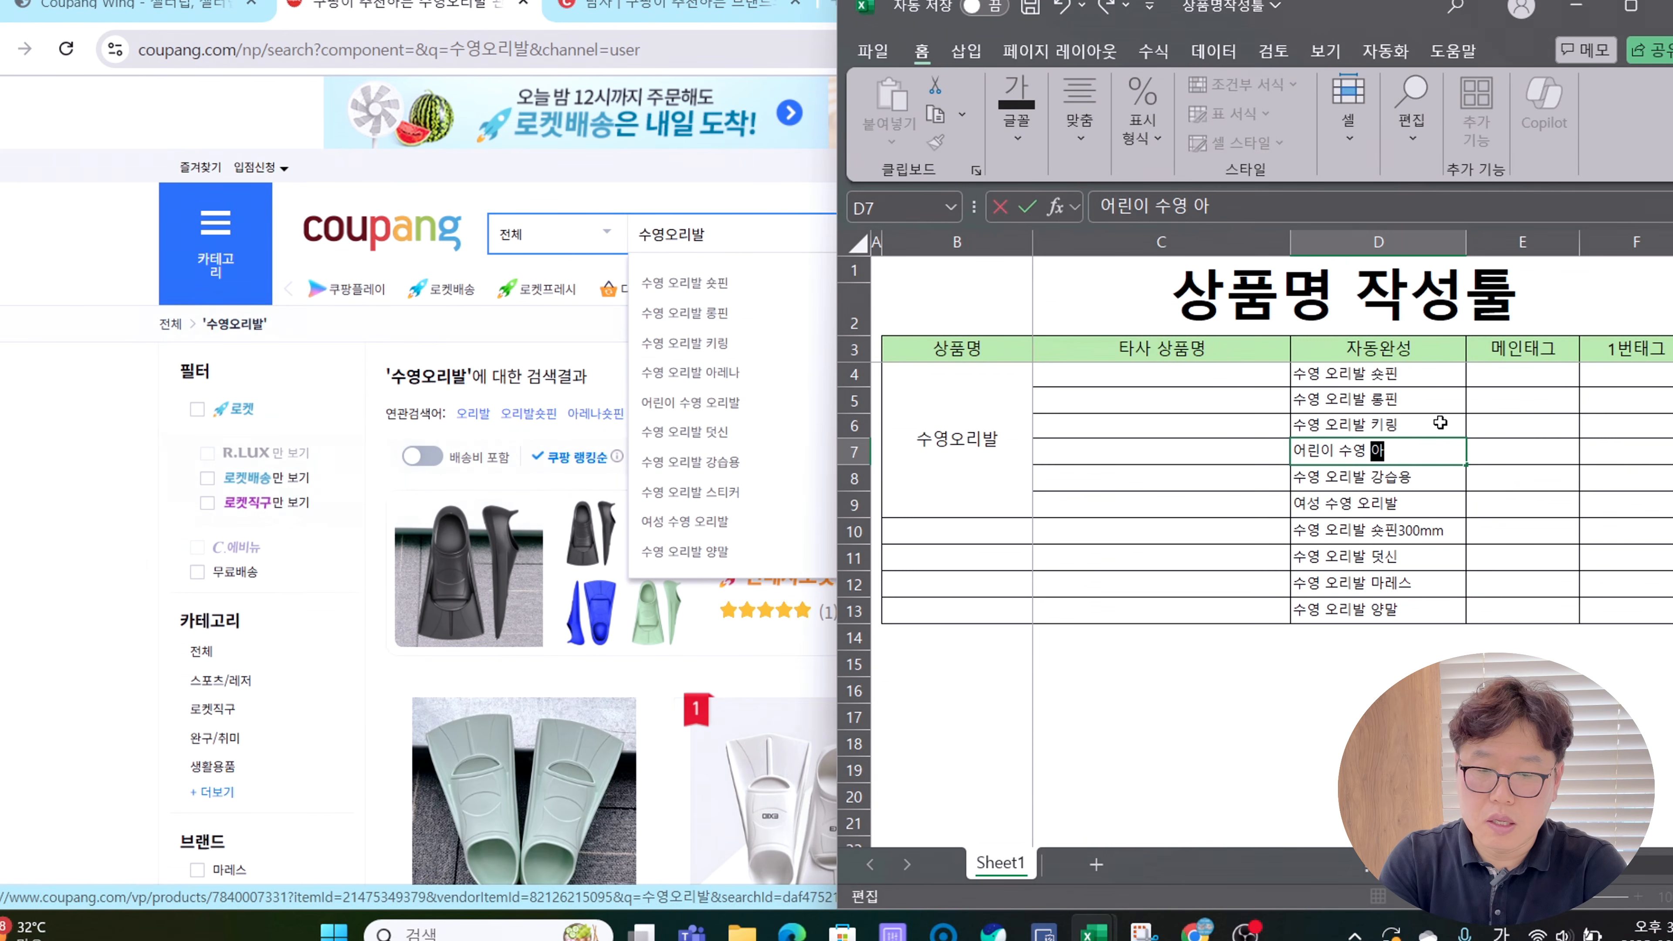
pyautogui.write('나')
pyautogui.press('Return')
pyautogui.write('수영 오리발')
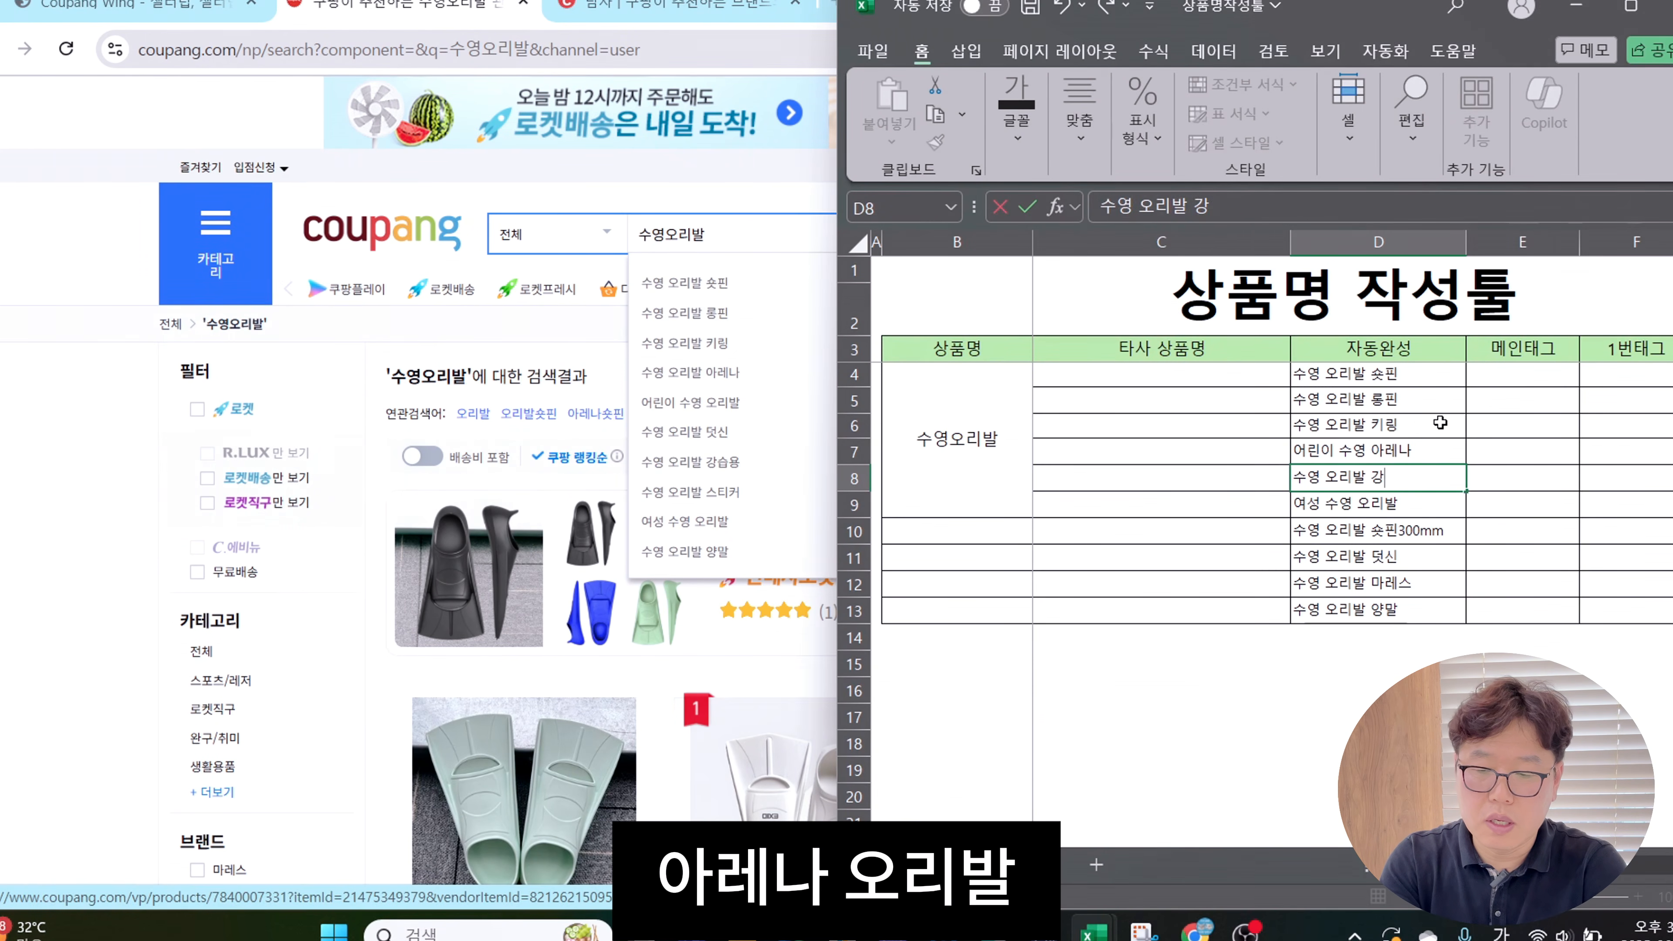
pyautogui.press('BackSpace')
pyautogui.press('BackSpace')
pyautogui.press('BackSpace')
pyautogui.press('BackSpace')
pyautogui.press('BackSpace')
pyautogui.press('BackSpace')
pyautogui.press('BackSpace')
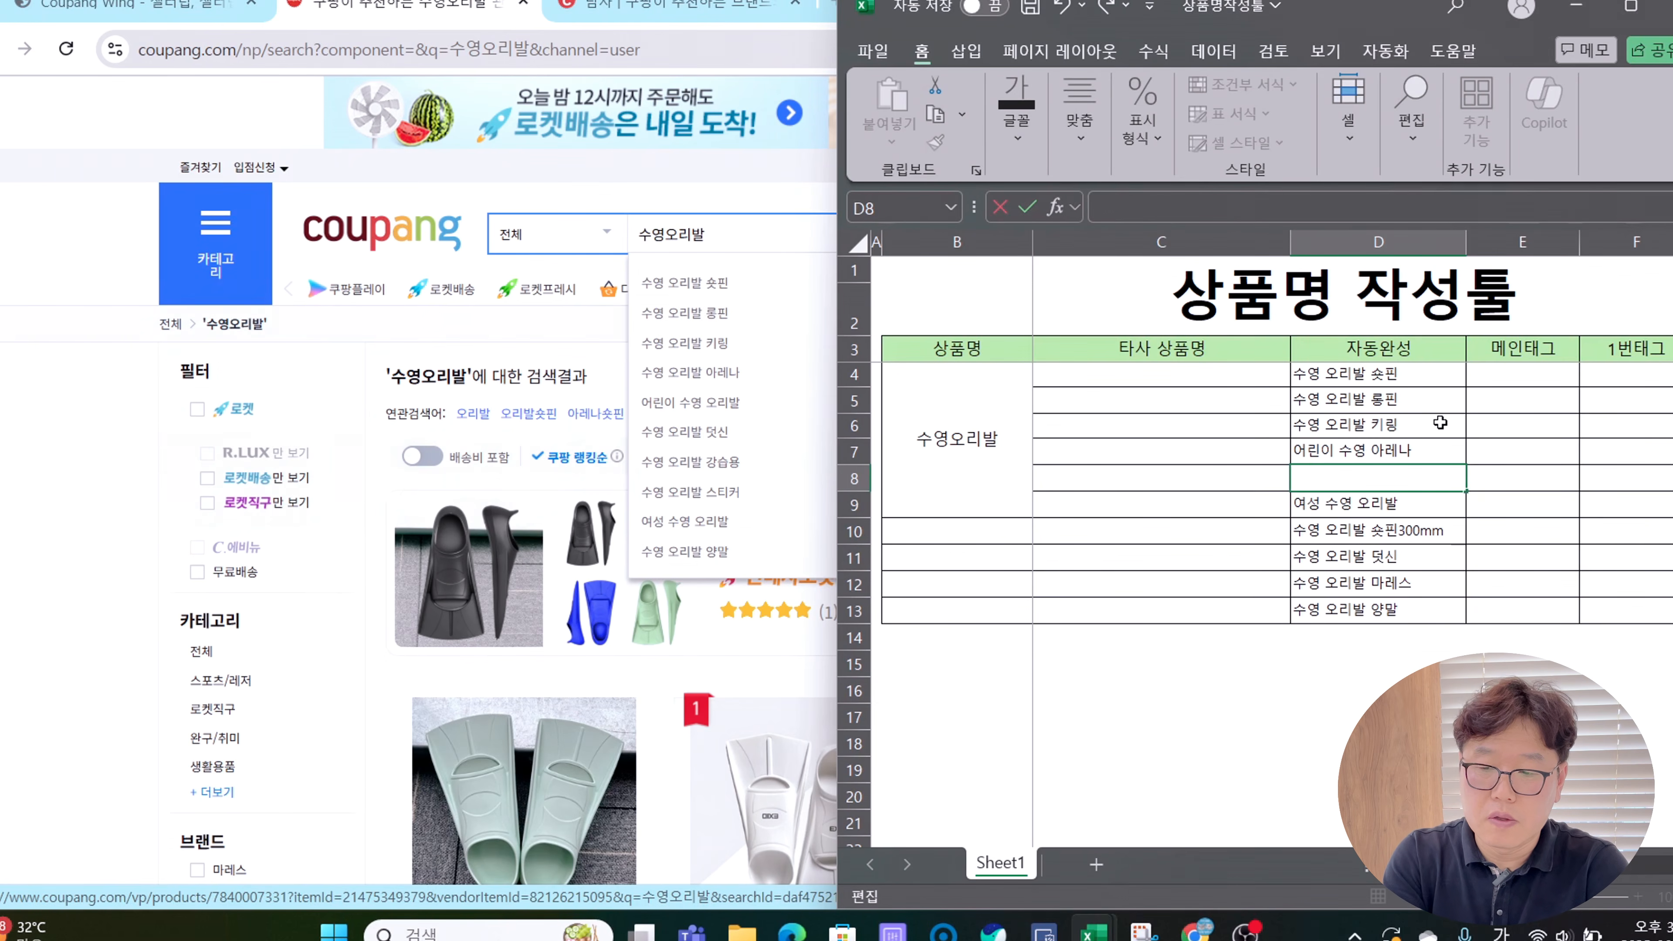
# Enter 어린이 수영 오리발 as the 자동완성 keyword in cell D8
pyautogui.write('어린이 수영 오리발')
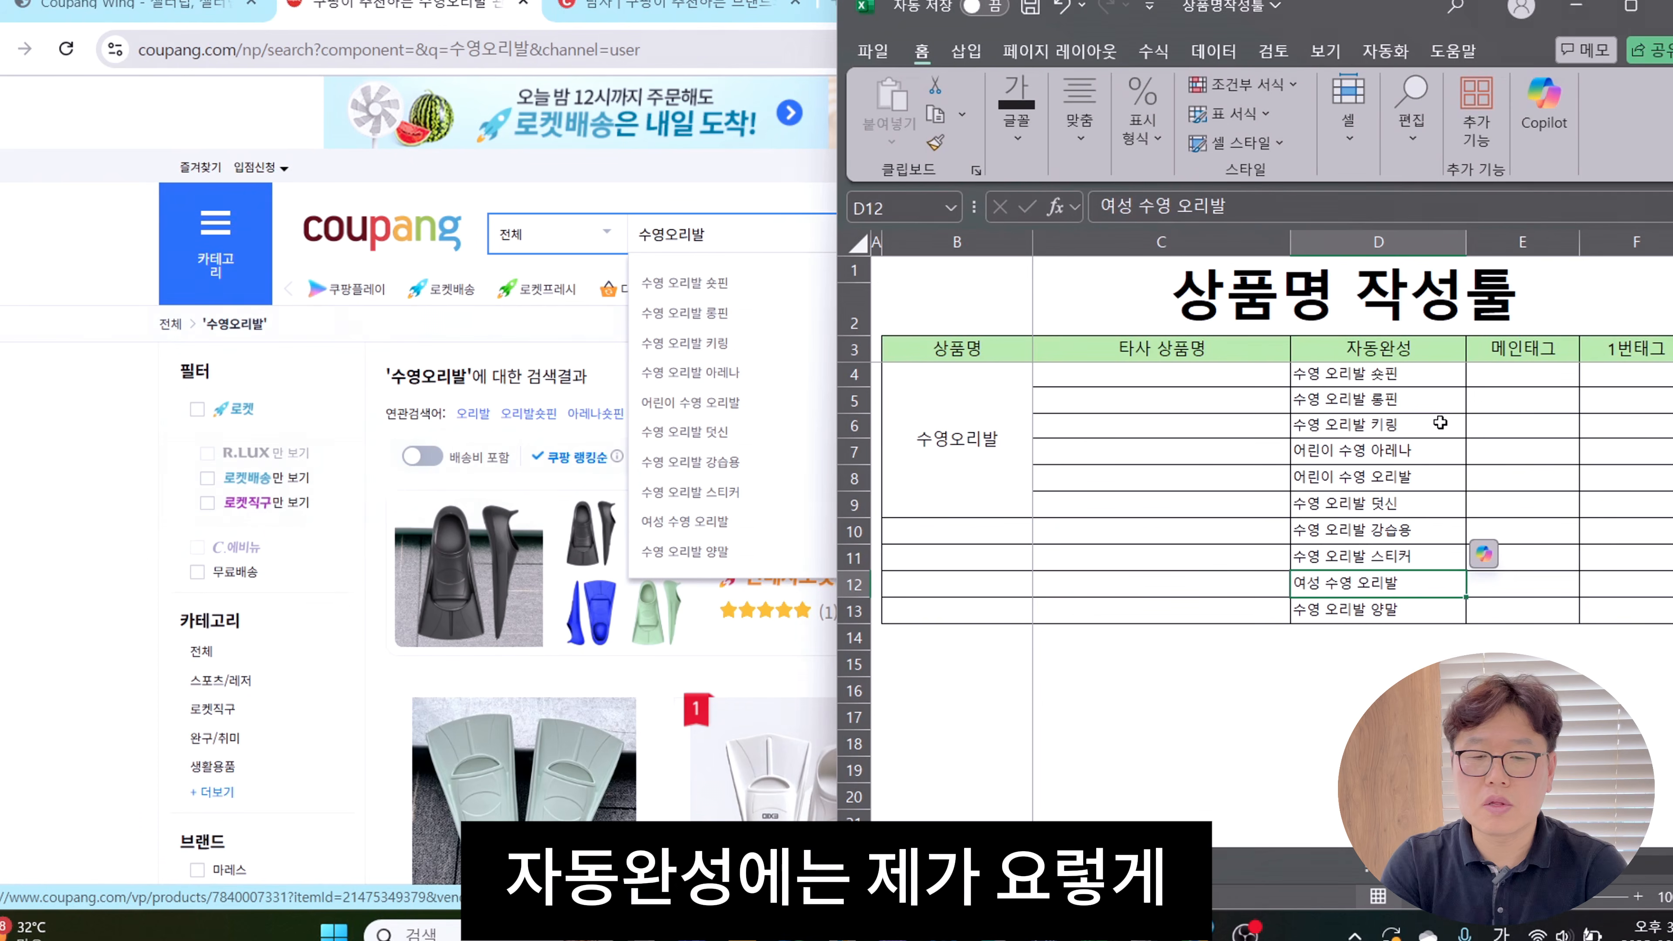
pyautogui.click(1373, 388)
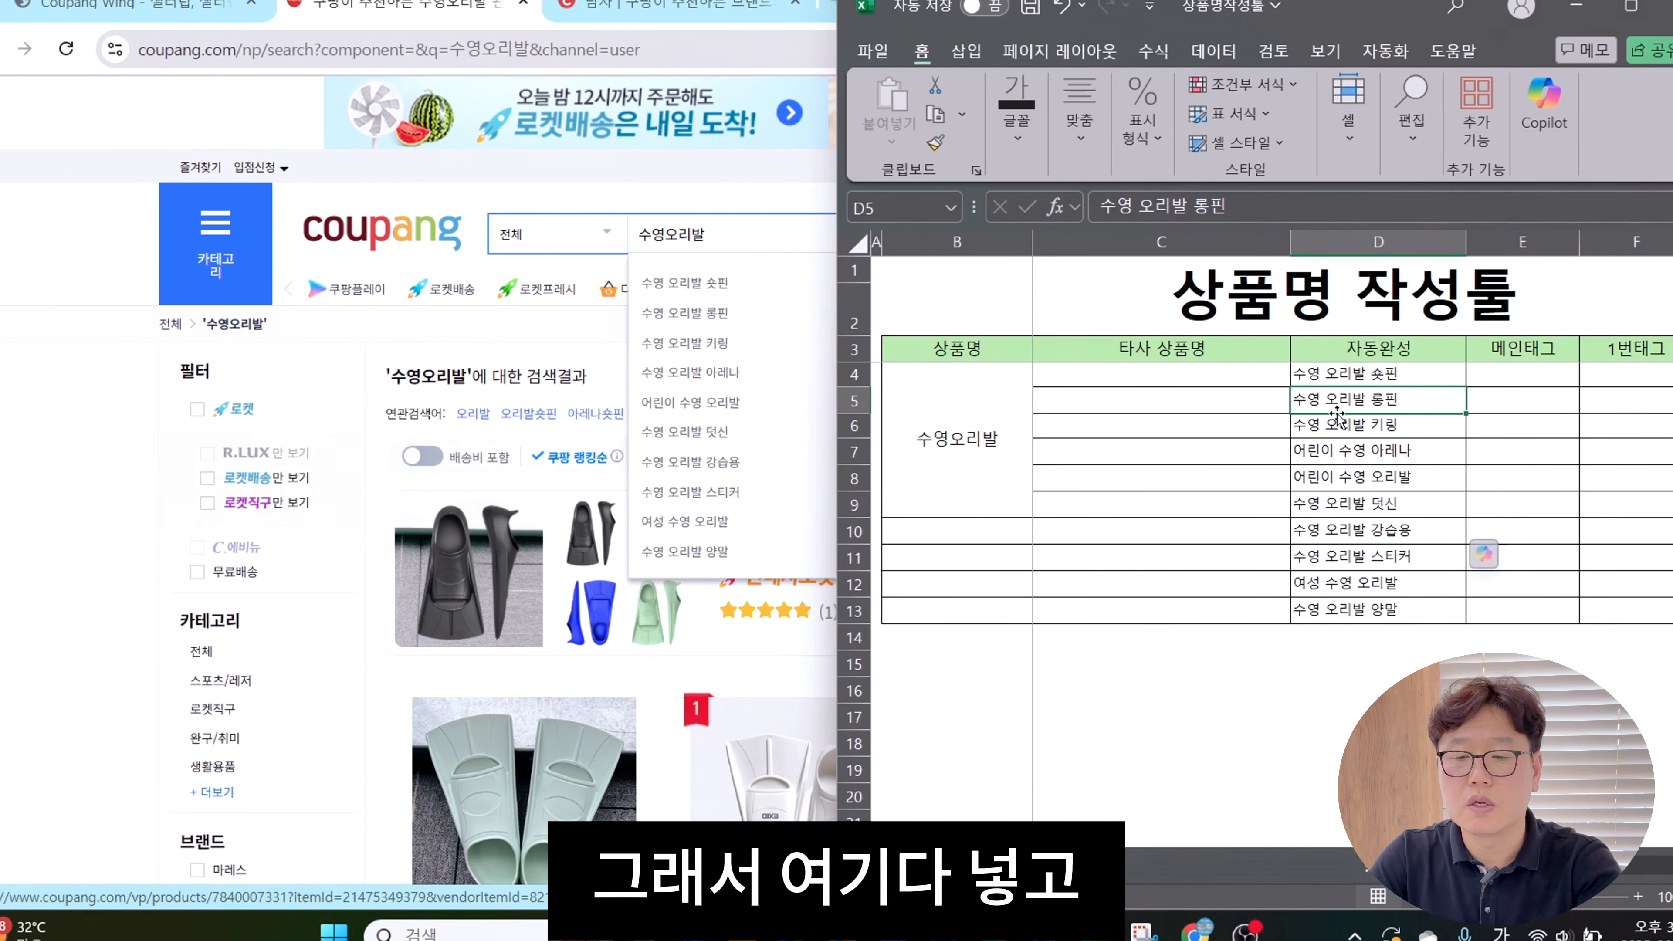
# Highlight Coupang's related search terms for 수영오리발 and enter 오리발숏핀 as the second 메인태그 keyword in the spreadsheet
pyautogui.click(784, 204)
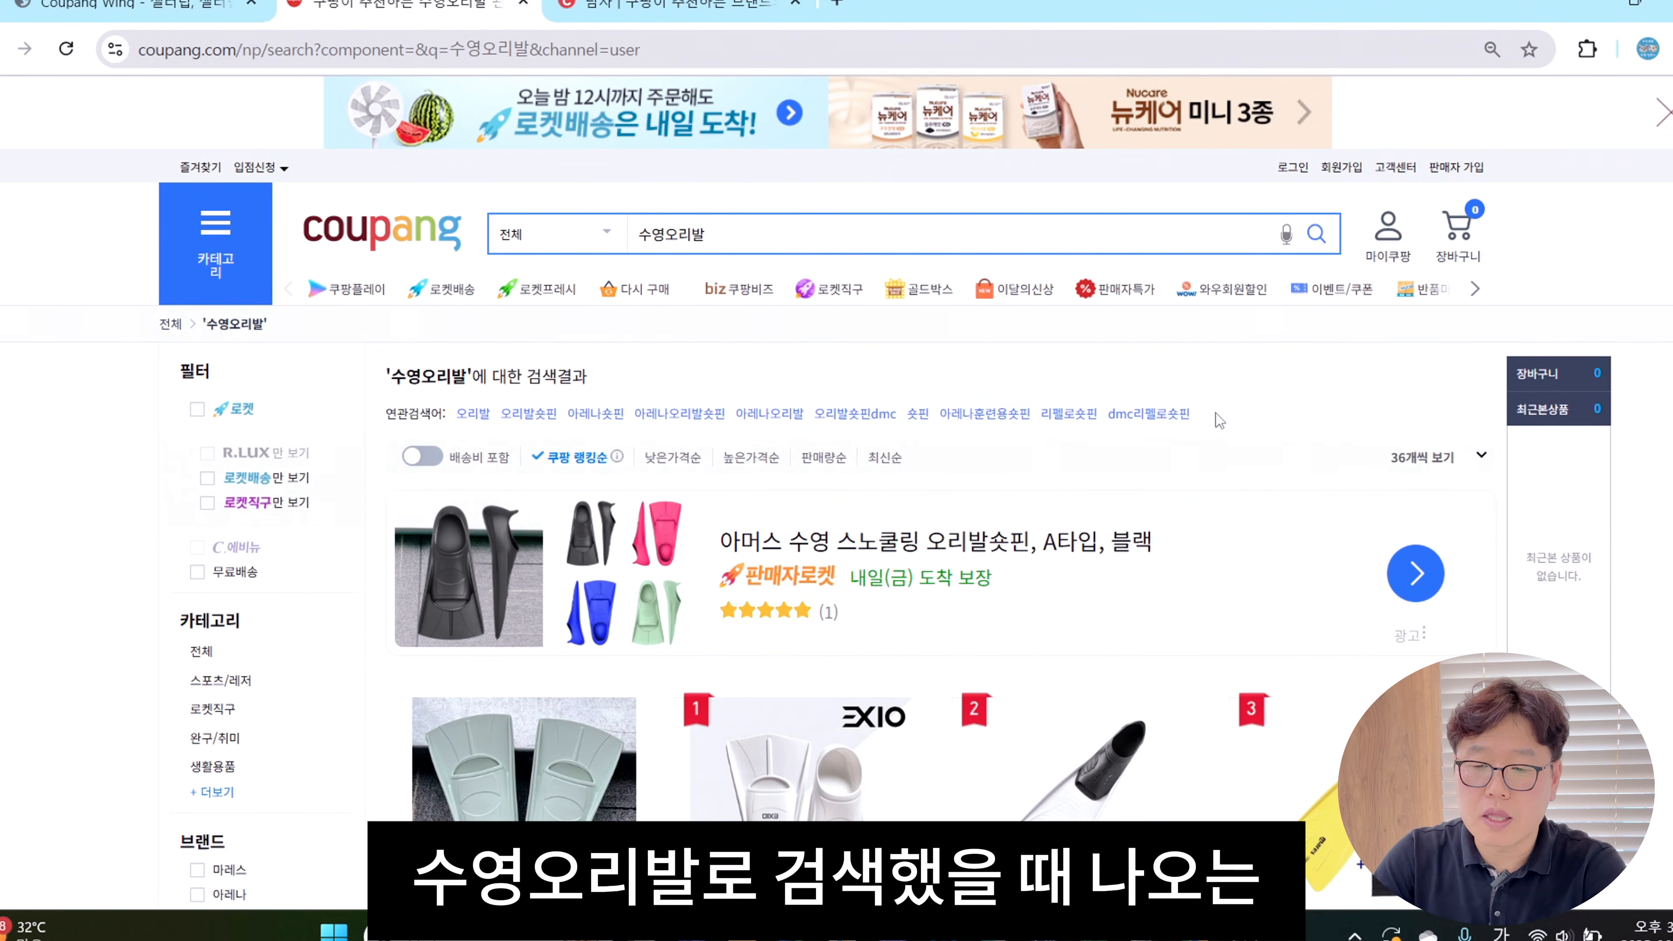
pyautogui.moveTo(1217, 414); pyautogui.dragTo(461, 411)
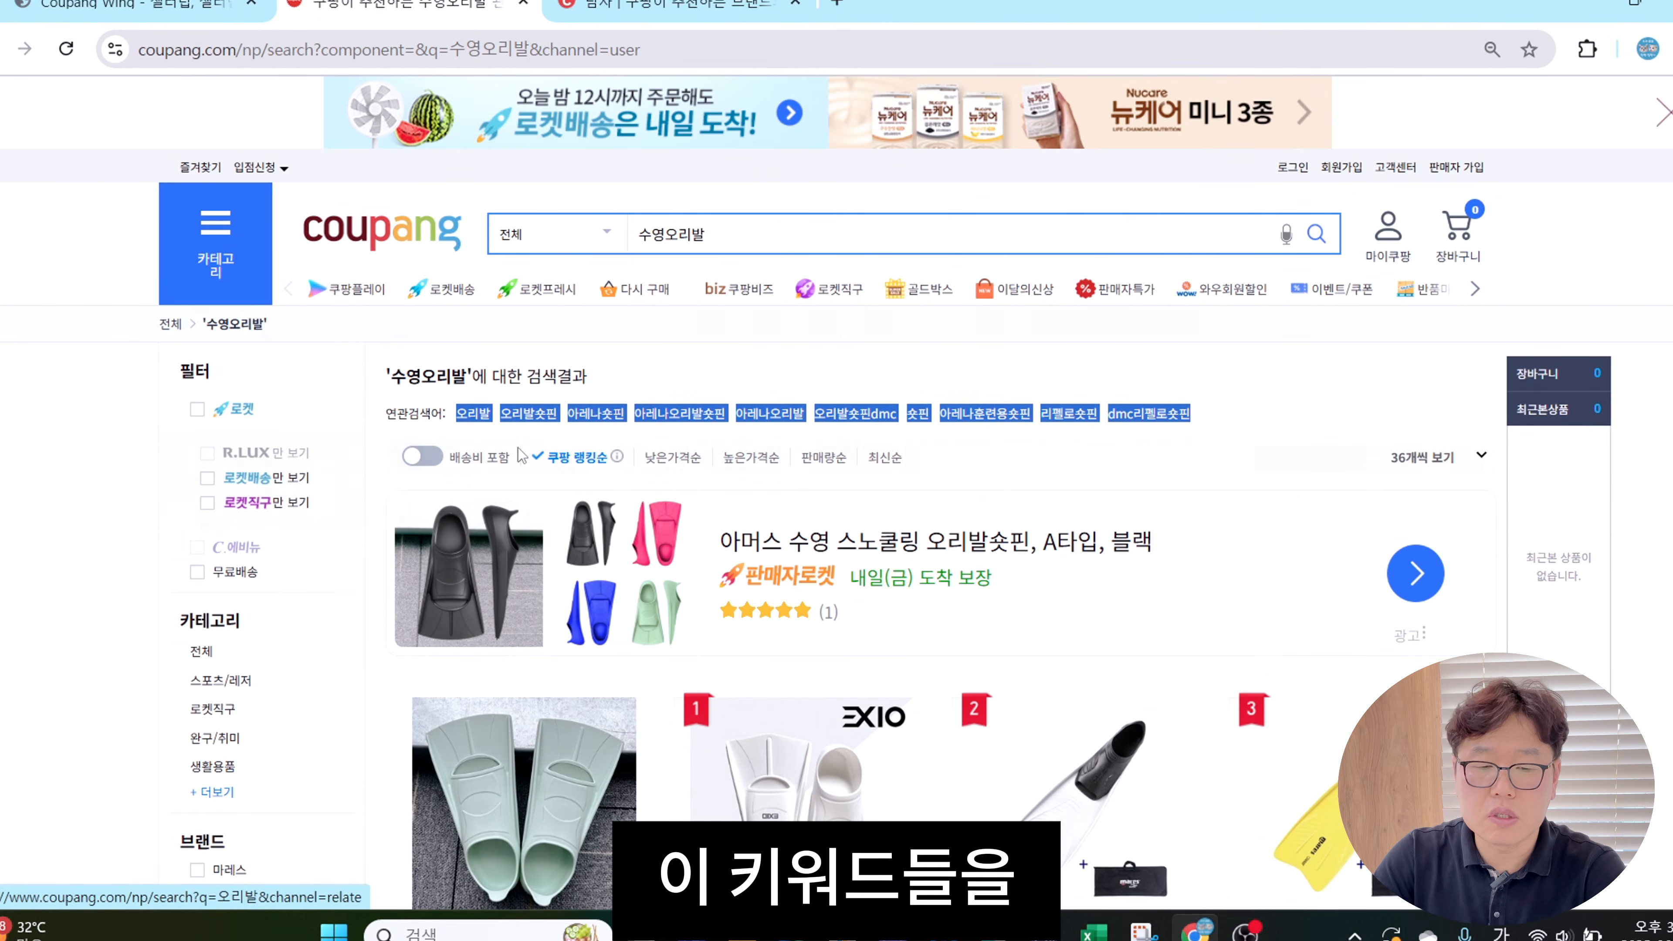
pyautogui.click(1093, 933)
pyautogui.click(1219, 811)
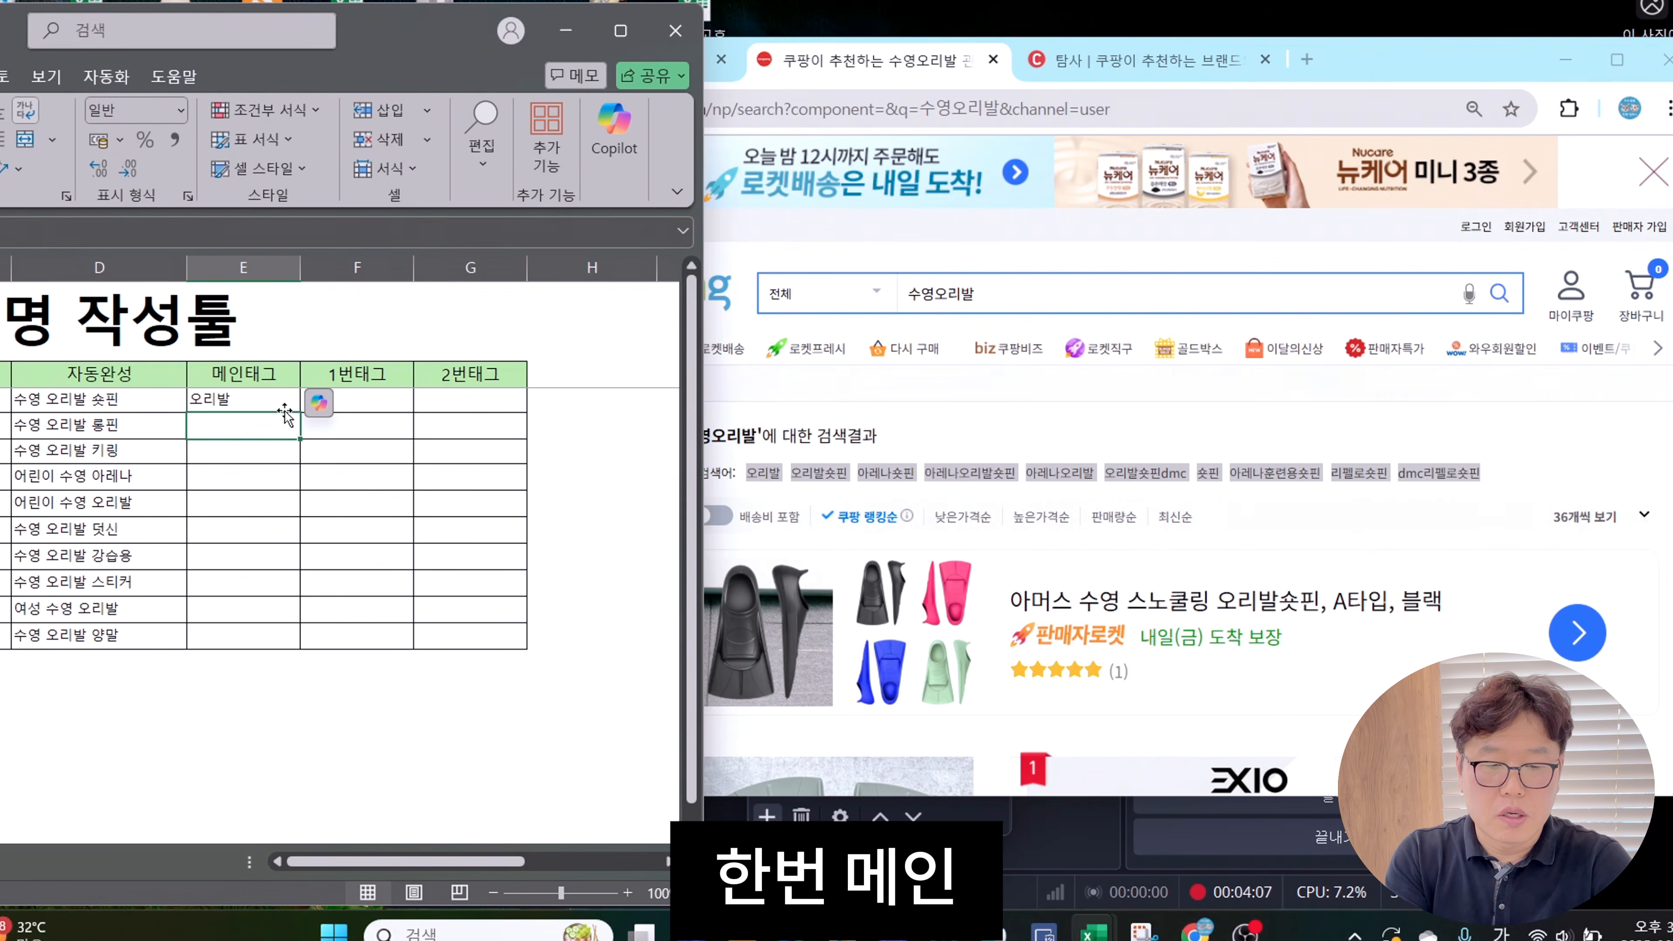
pyautogui.write('오립')
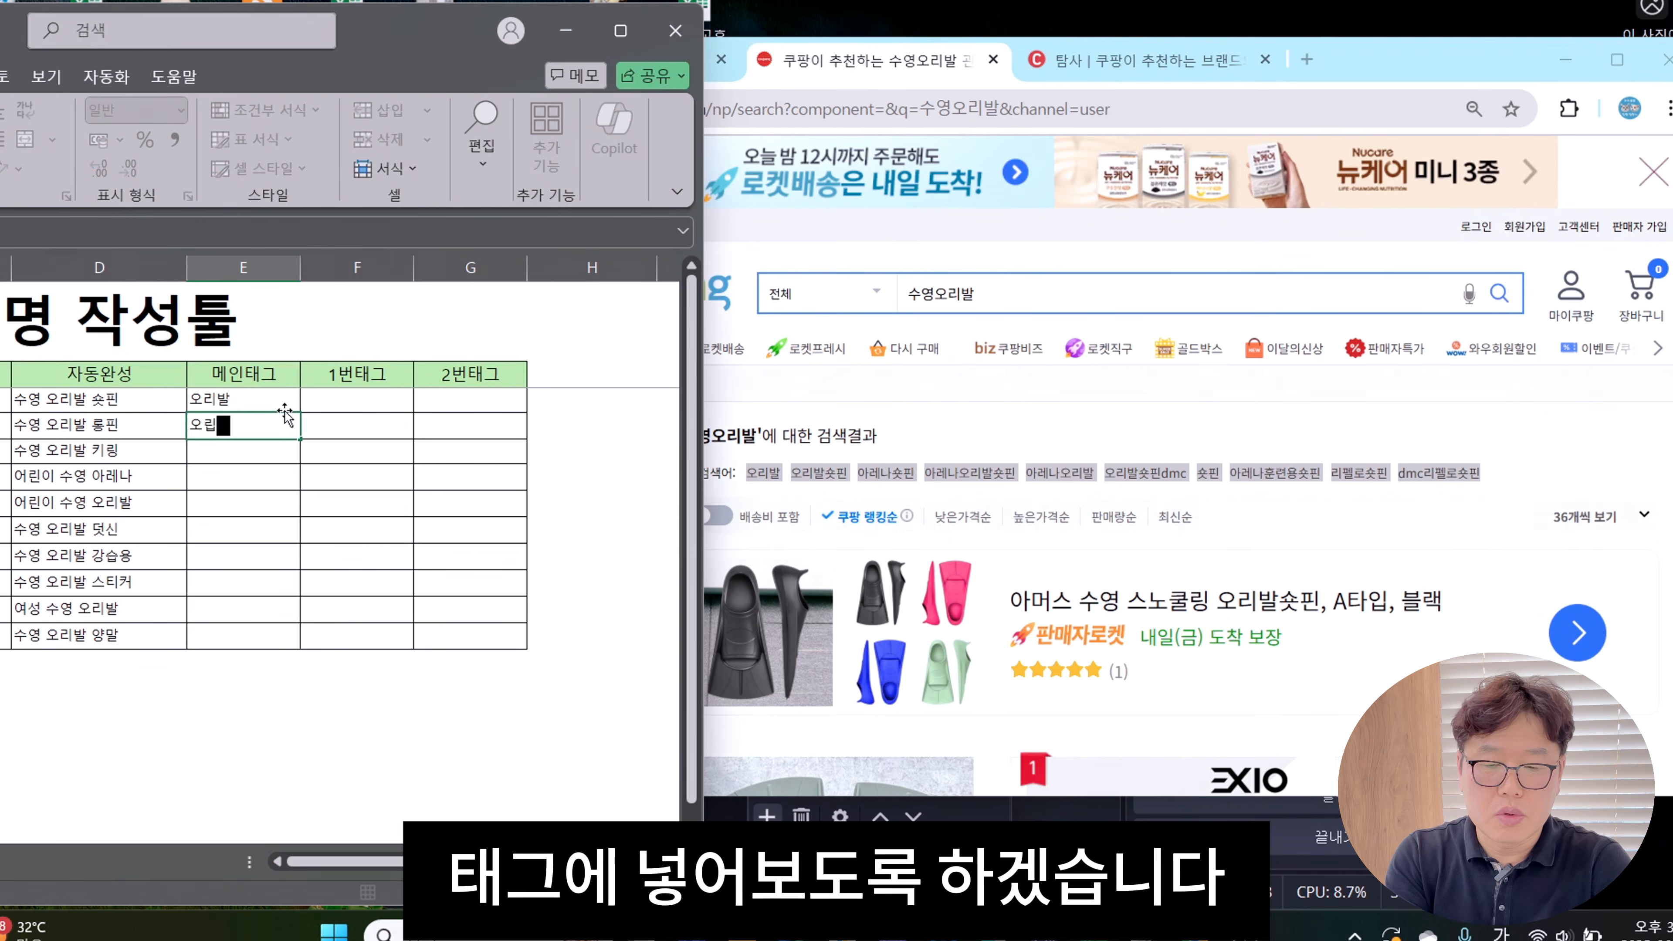
pyautogui.write('숏핀')
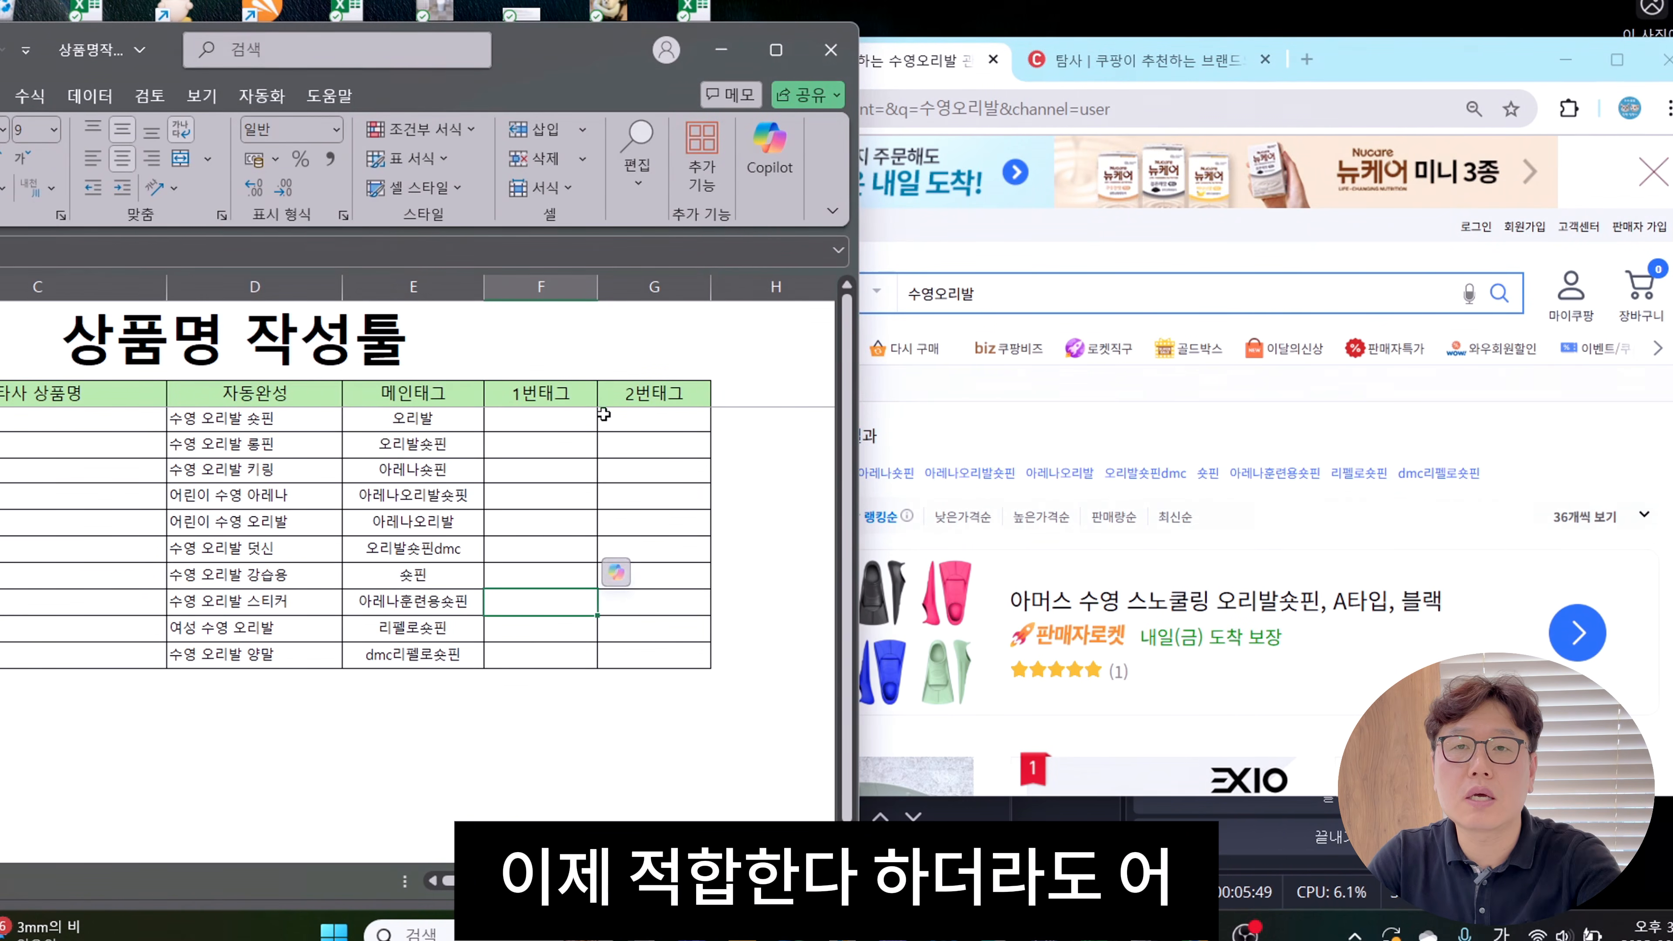
pyautogui.click(991, 436)
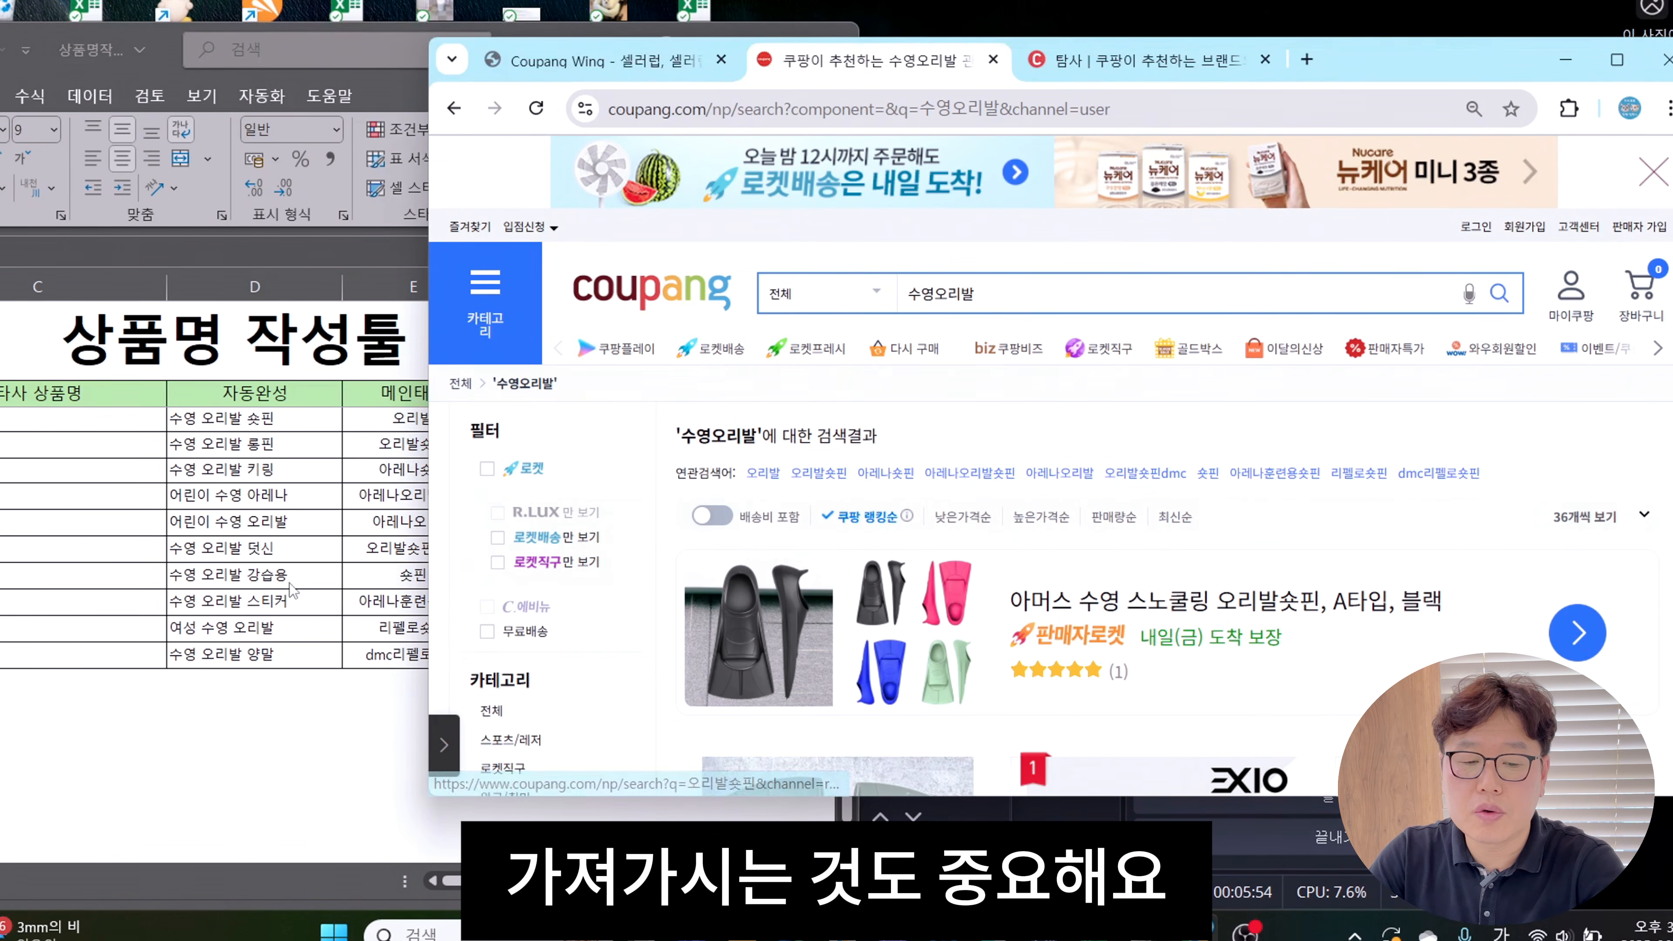
pyautogui.click(289, 595)
pyautogui.click(1015, 423)
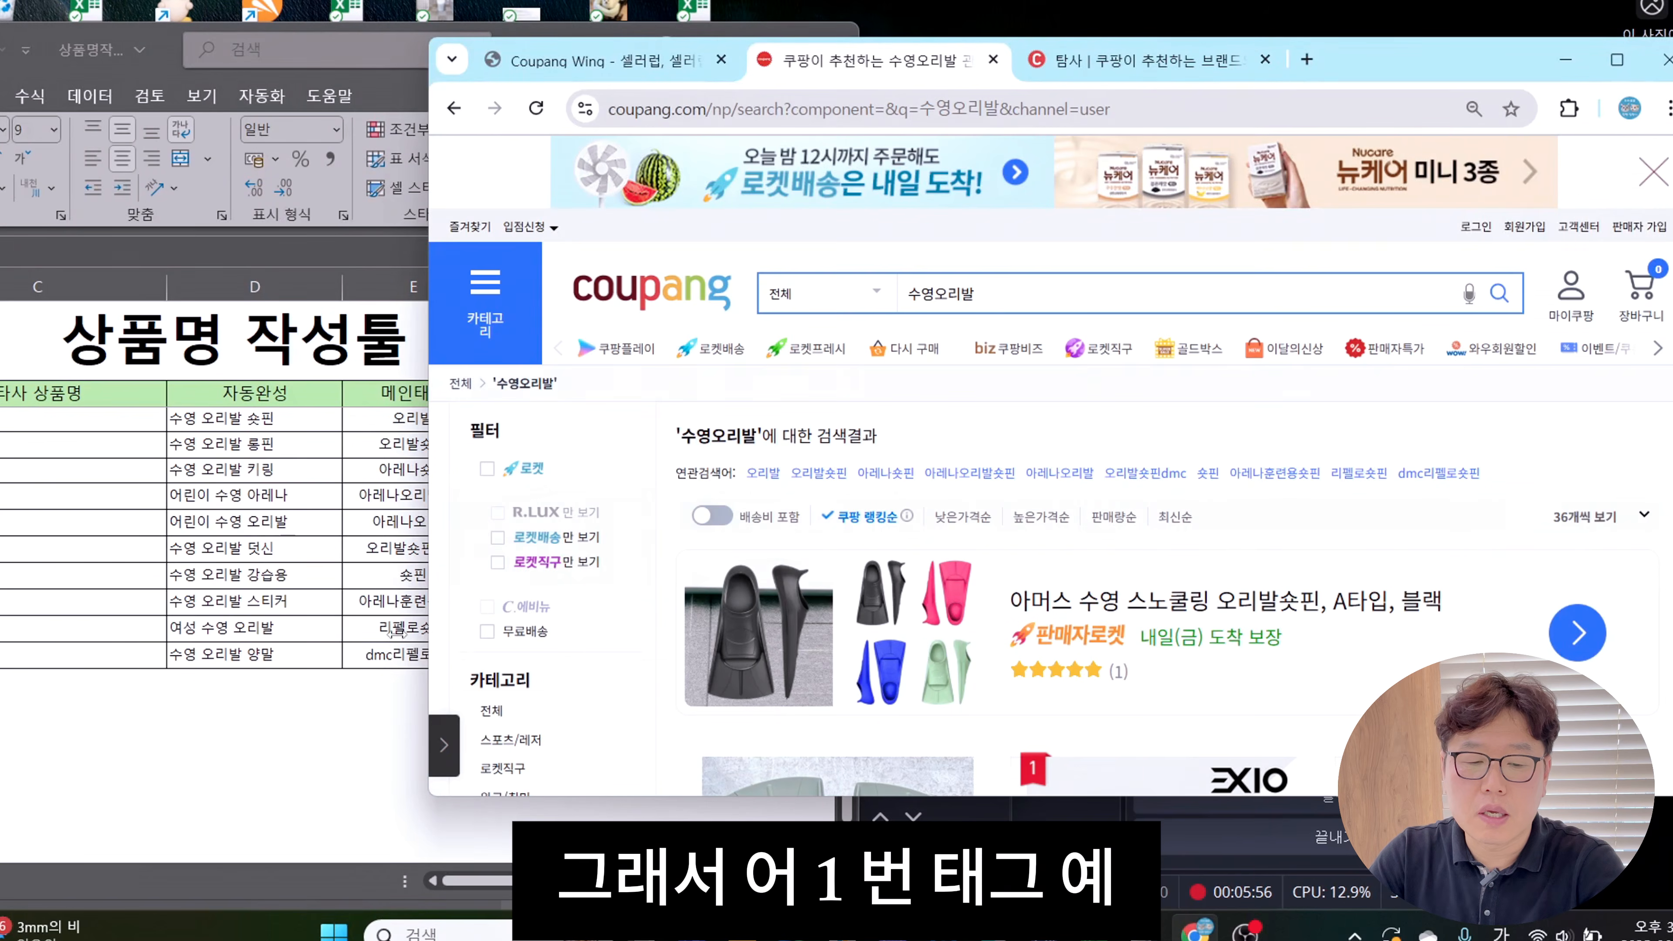
pyautogui.click(254, 734)
pyautogui.click(470, 703)
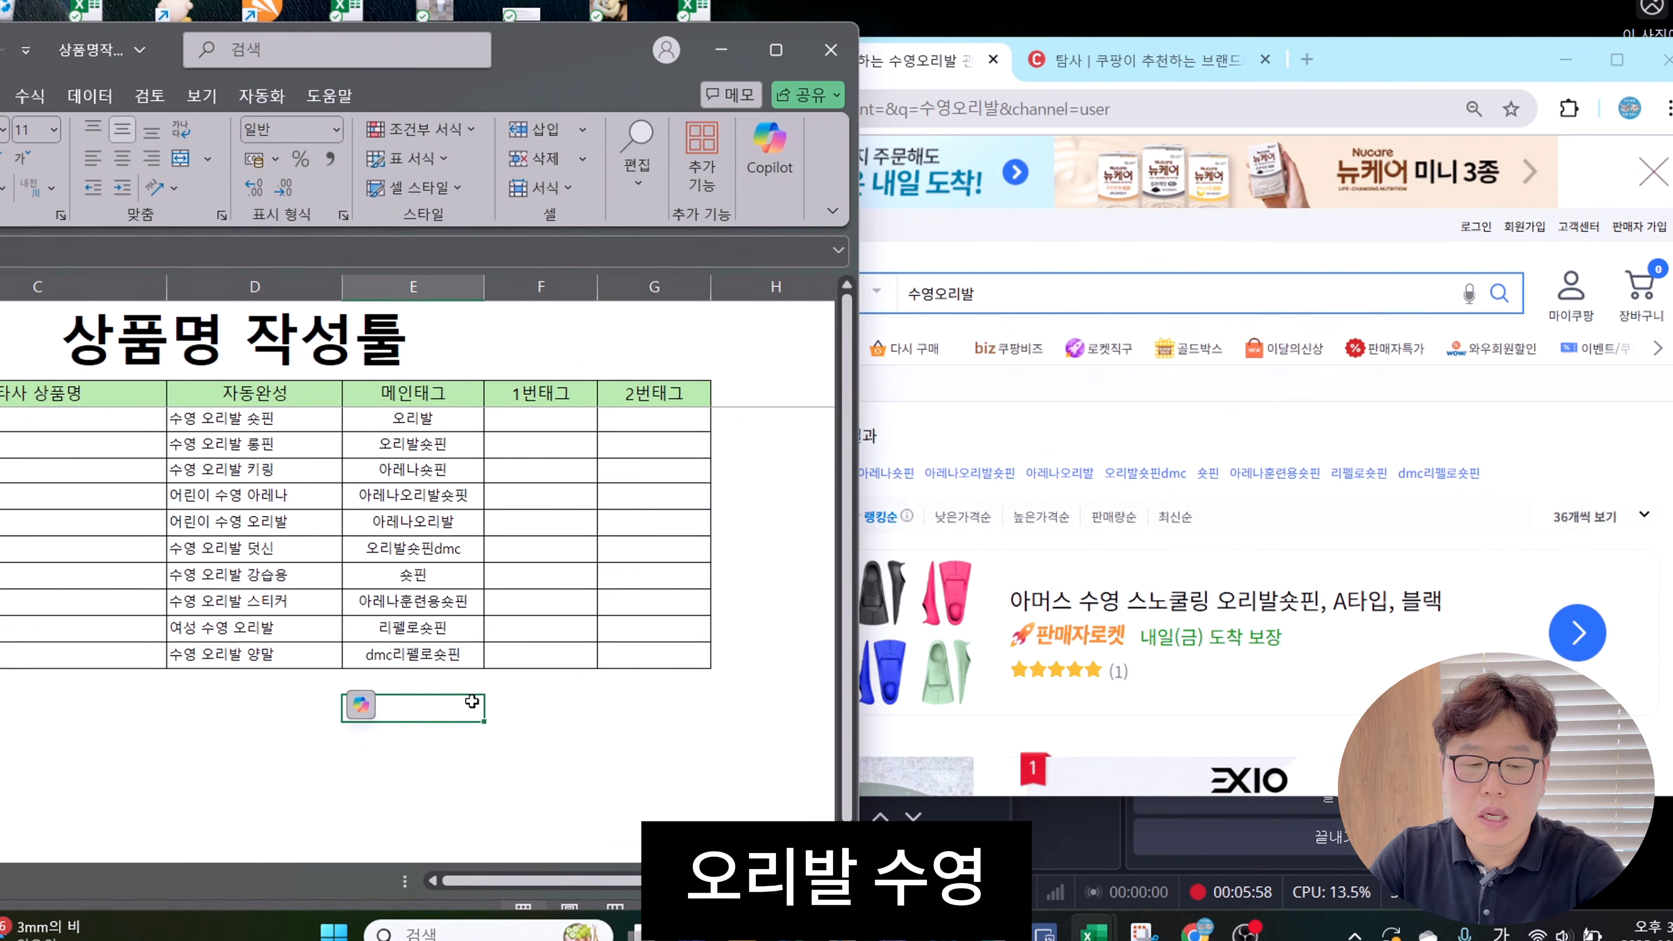
# Open the related search 오리발숏핀 on Coupang and shift the spreadsheet window aside so the related terms are readable
pyautogui.click(1006, 415)
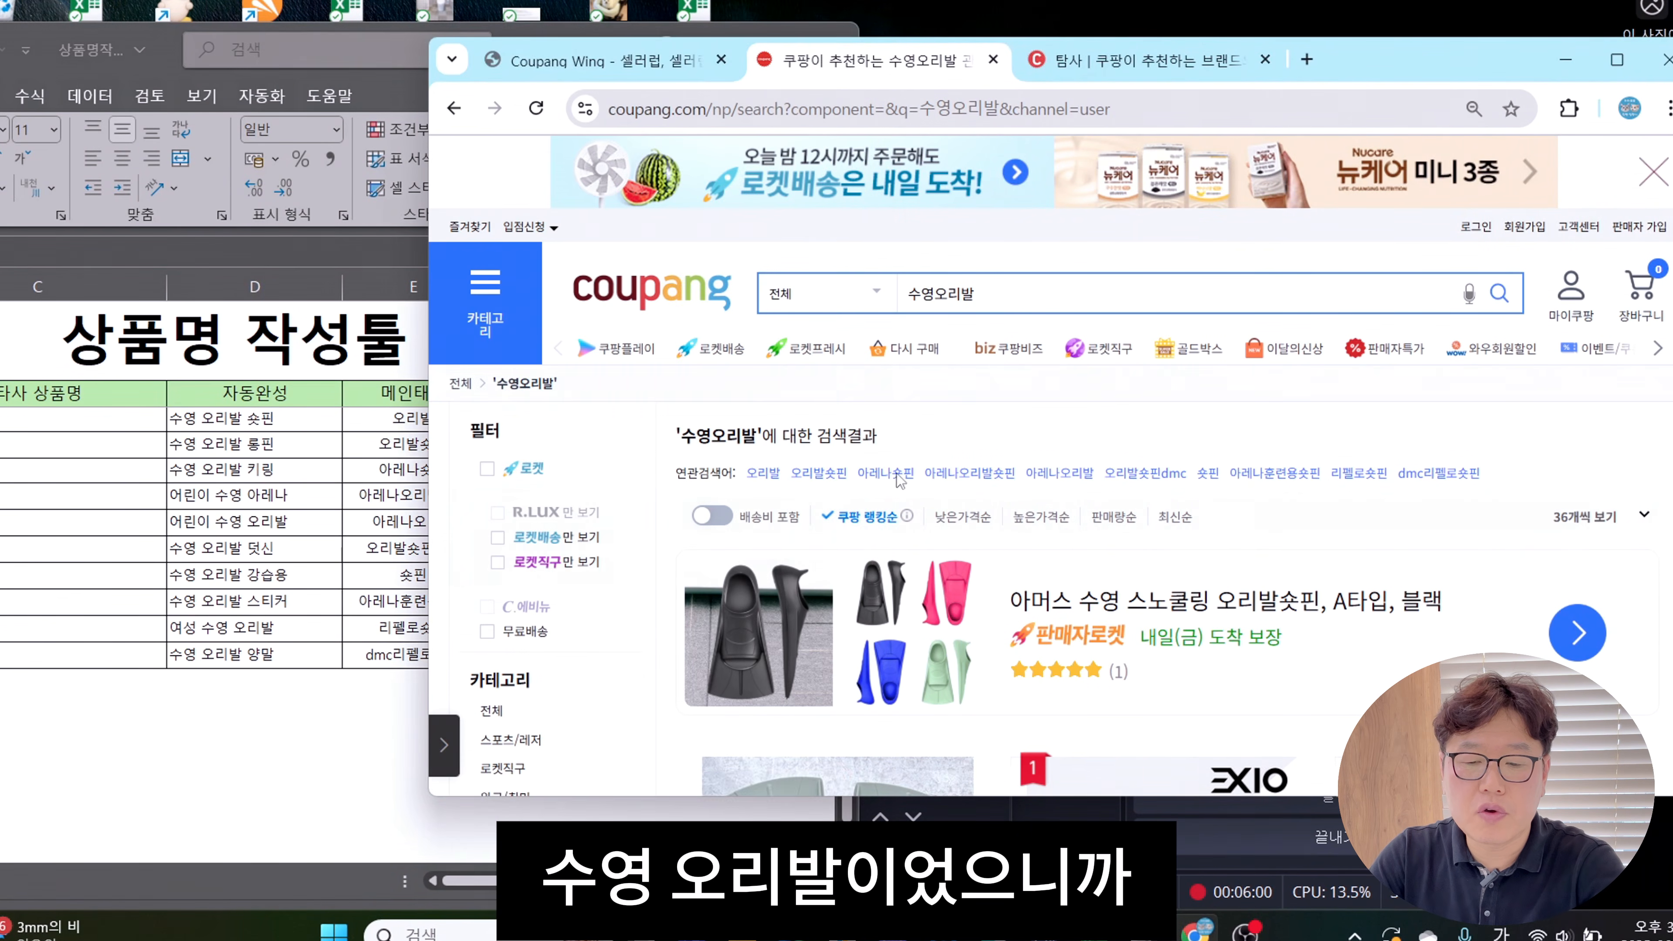
pyautogui.click(819, 473)
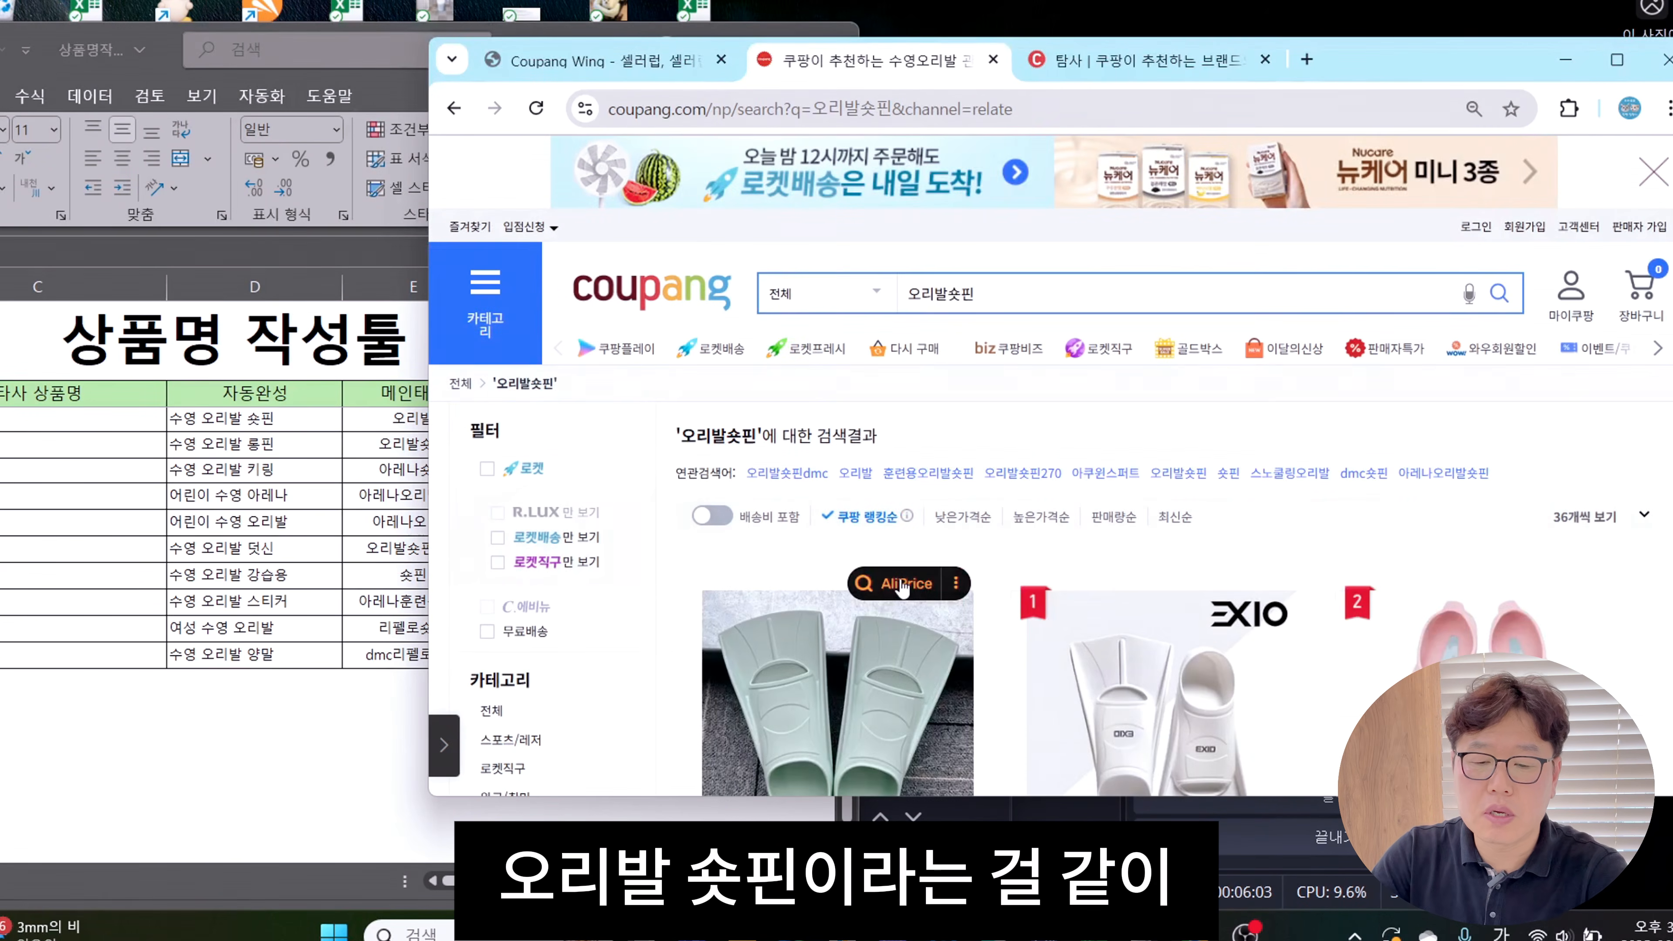
pyautogui.click(253, 560)
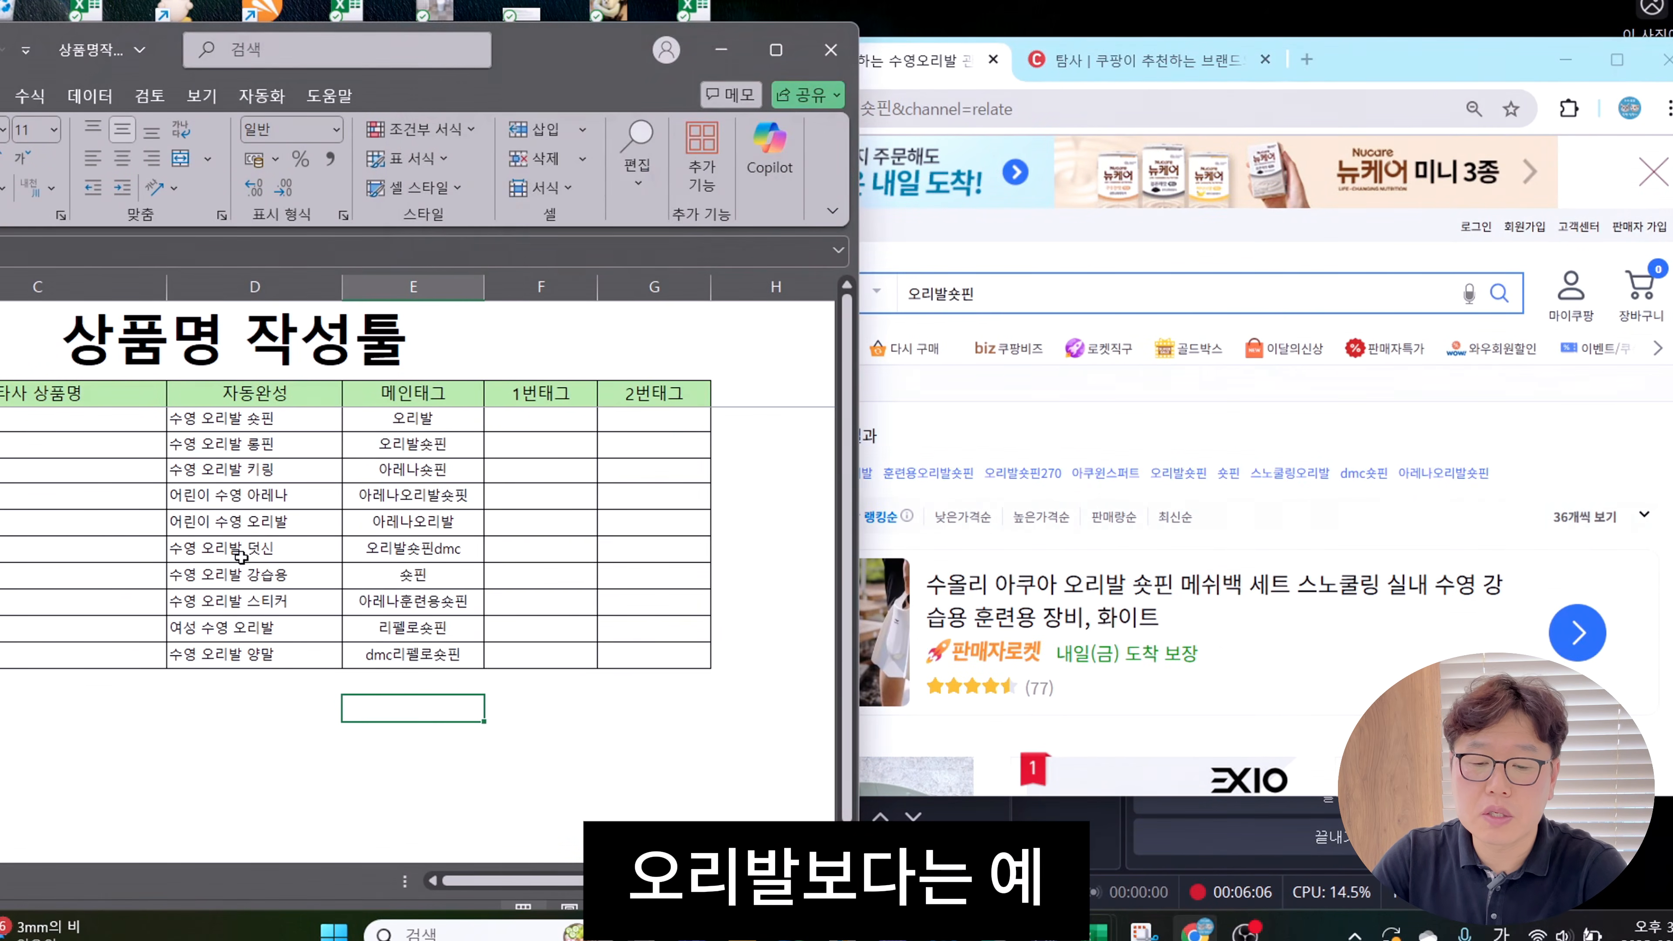
pyautogui.moveTo(574, 67); pyautogui.dragTo(454, 80)
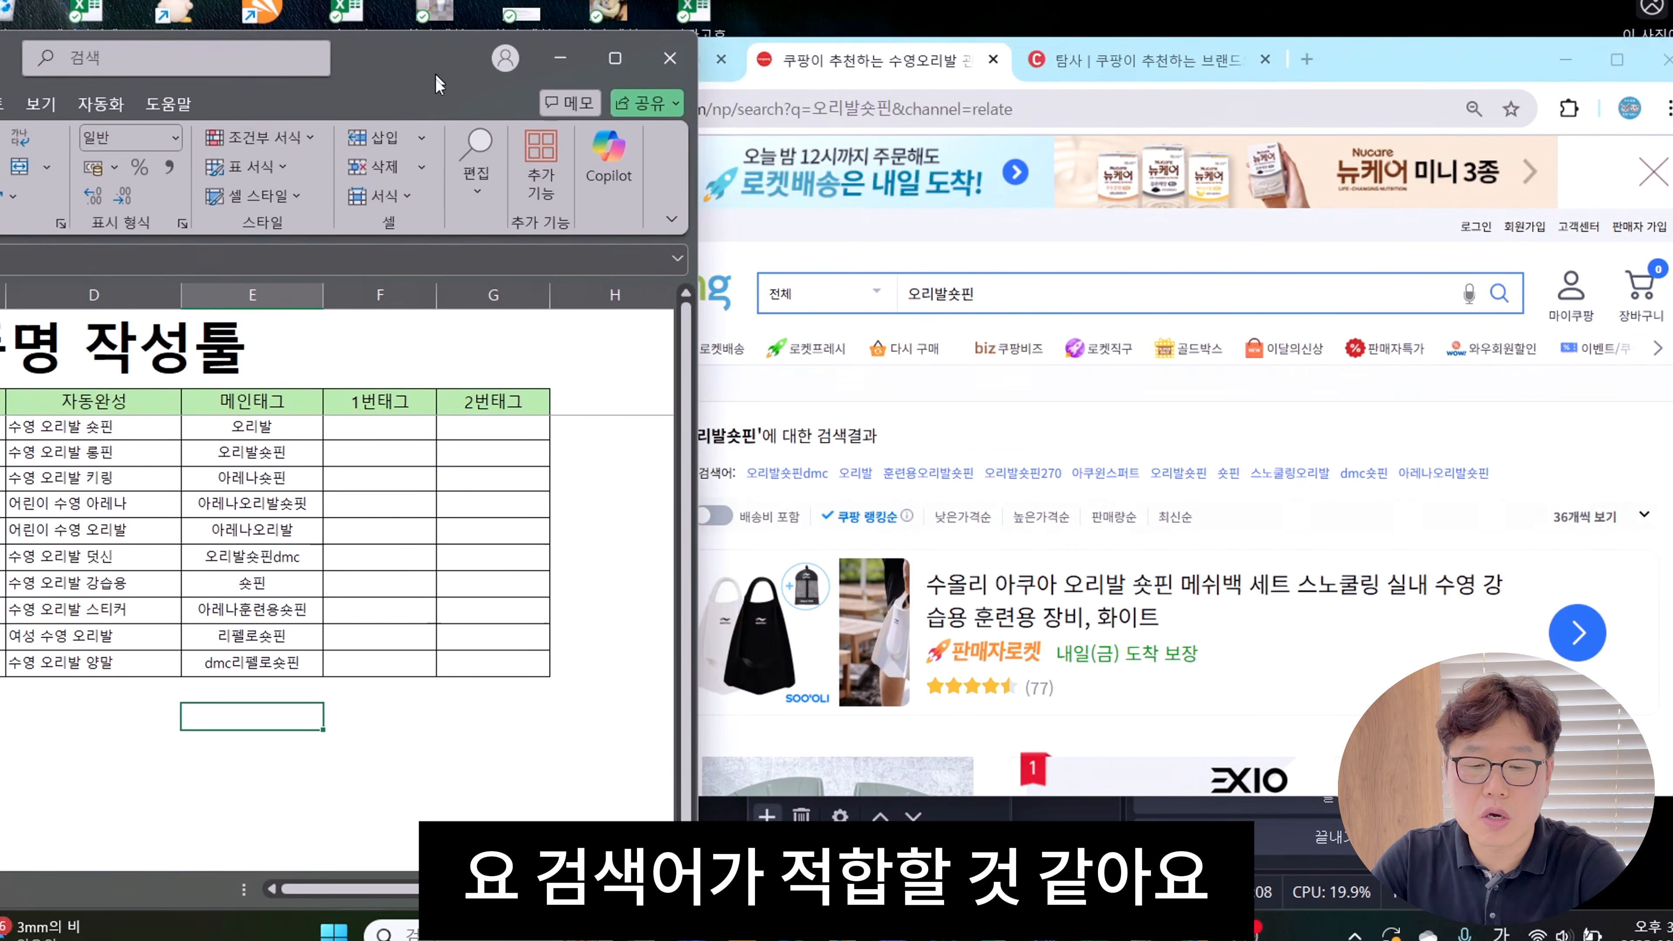
# Enter 오리발숏핀읓 in the first cell of the 1번태그 column
pyautogui.click(397, 433)
pyautogui.write('오리')
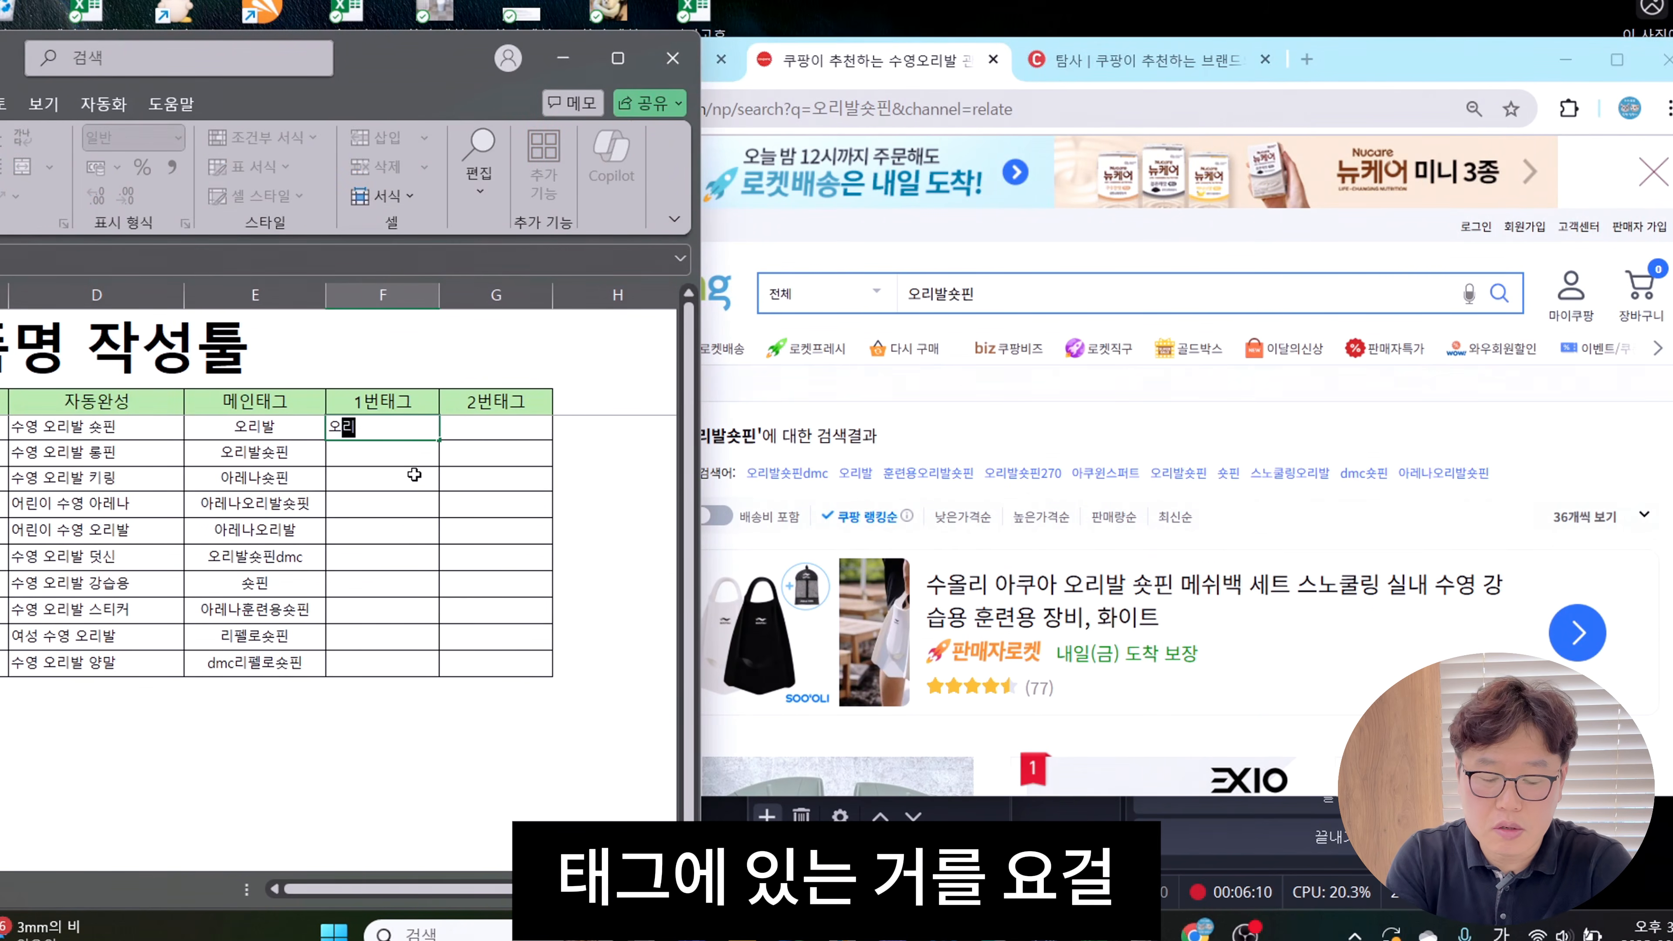
pyautogui.write('발쇼ㅅ핀웃')
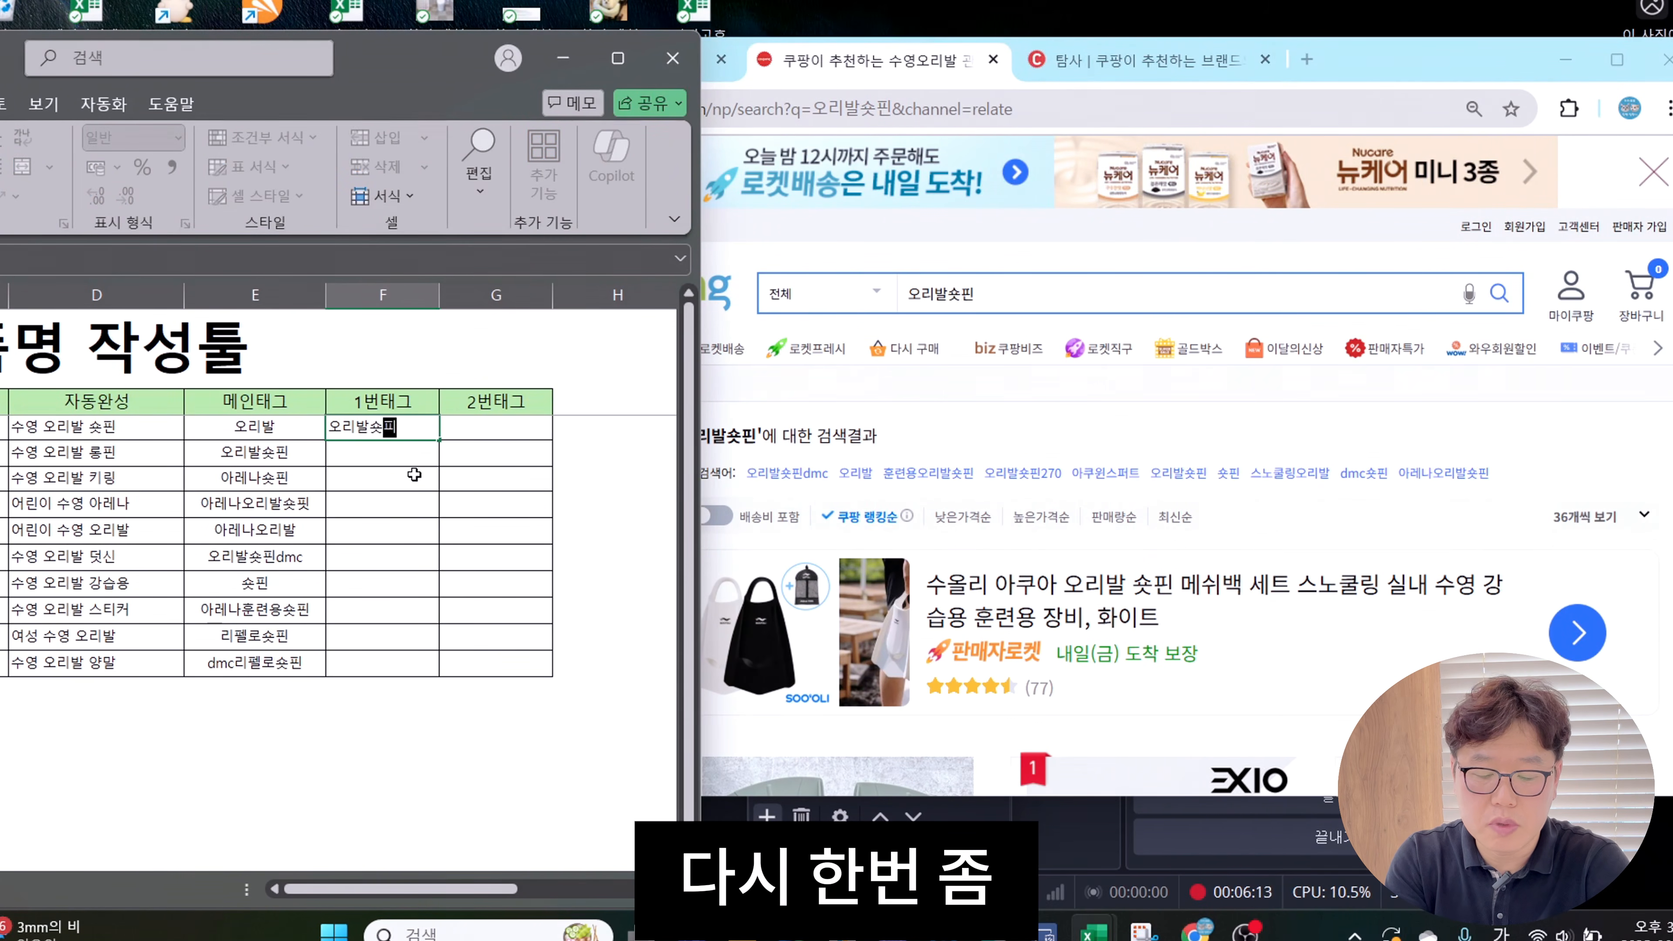
pyautogui.press('Return')
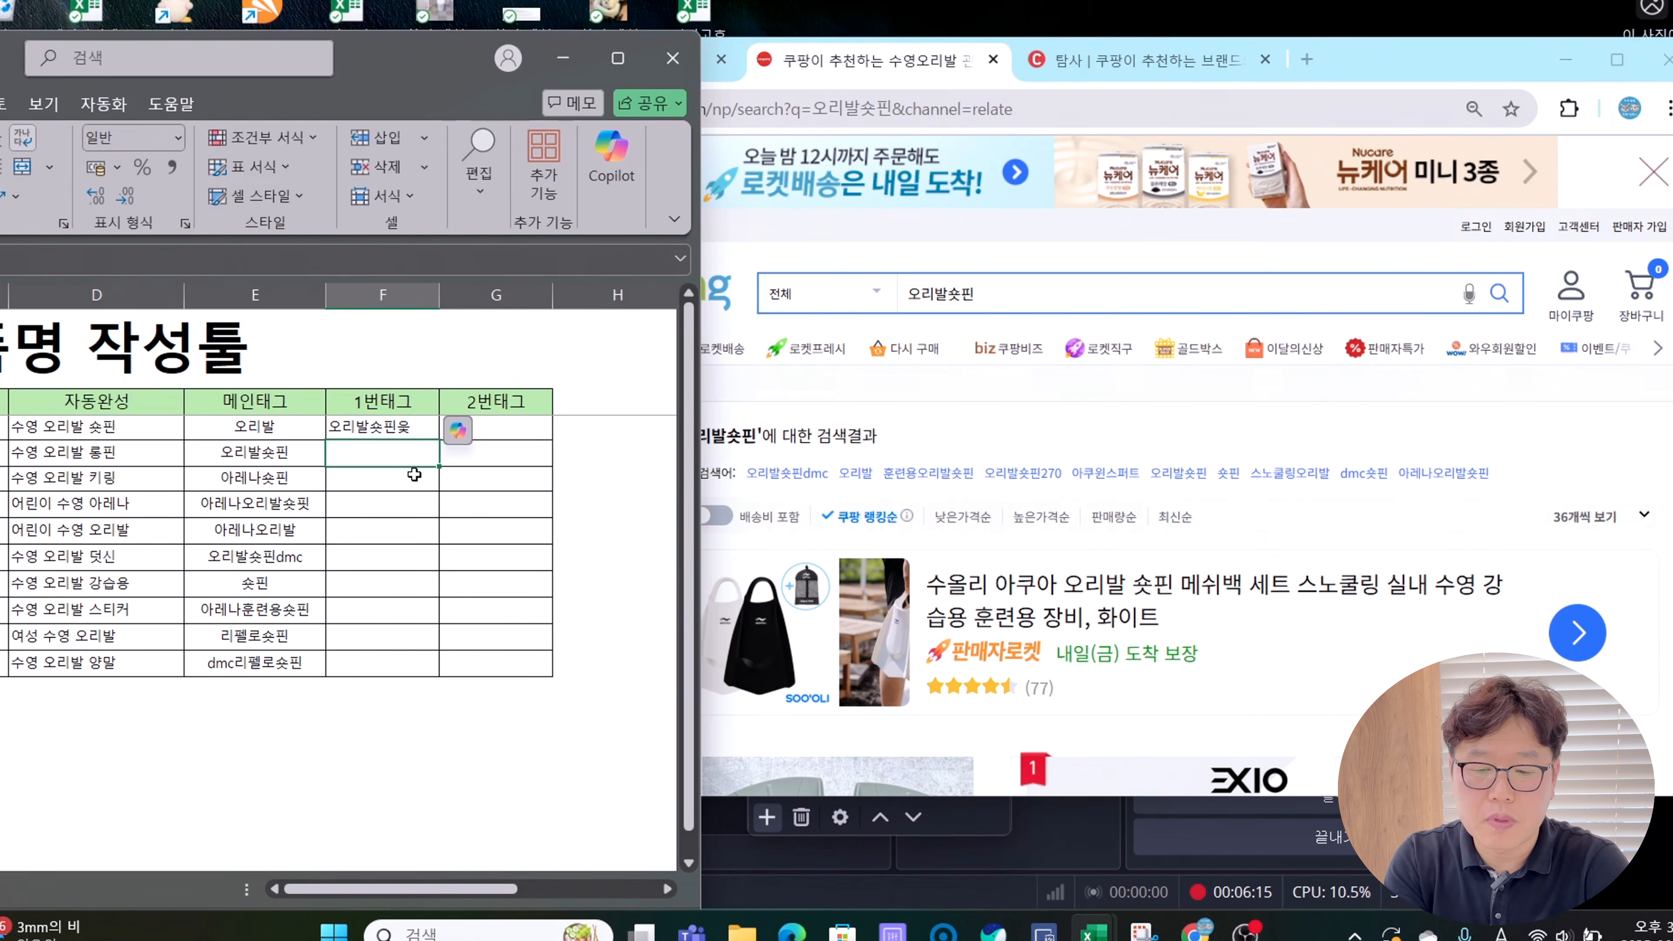
# Enter 오리발, 훈련용오리발숏핀 and 오리발숏핀270 in the second to fourth cells of the 1번태그 column
pyautogui.write('오리발')
pyautogui.press('Delete')
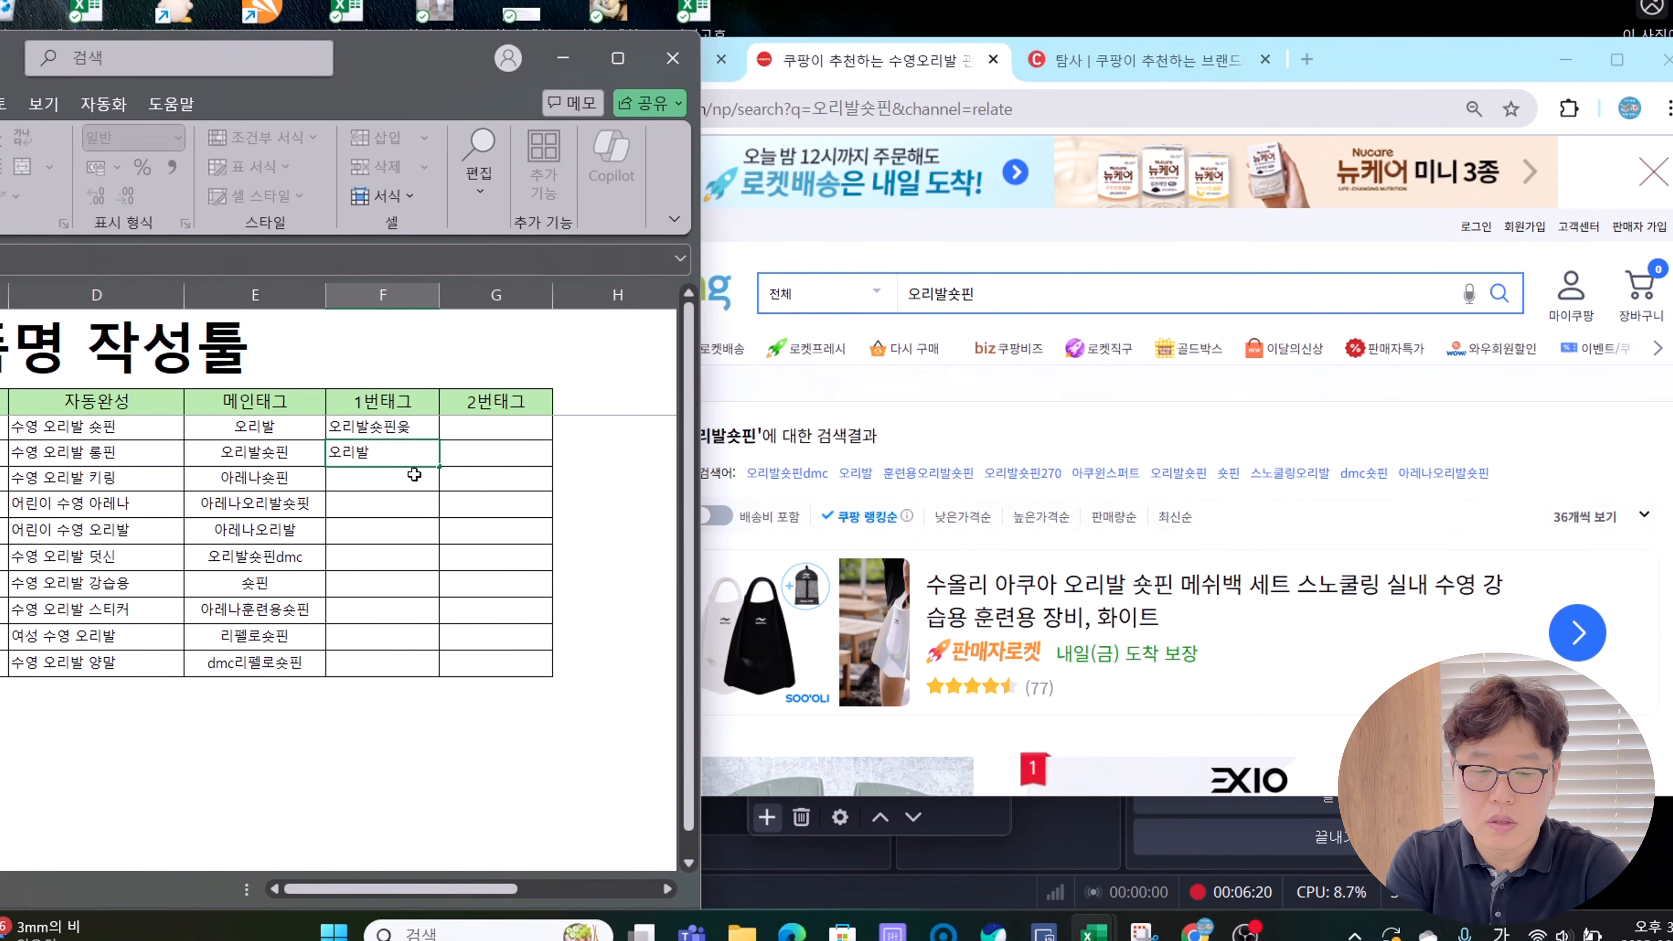
pyautogui.press('Return')
pyautogui.write('ㅎㅜㄴ련용오리발숏핀')
pyautogui.press('Return')
pyautogui.write('오리발숏핀270')
pyautogui.press('Return')
# Continue the 1번태그 column with 아쿠윈스퍼트, 오리발숏핀 and 숏핀 in its fifth to seventh cells
pyautogui.write('아쿠윈스퍼트 ')
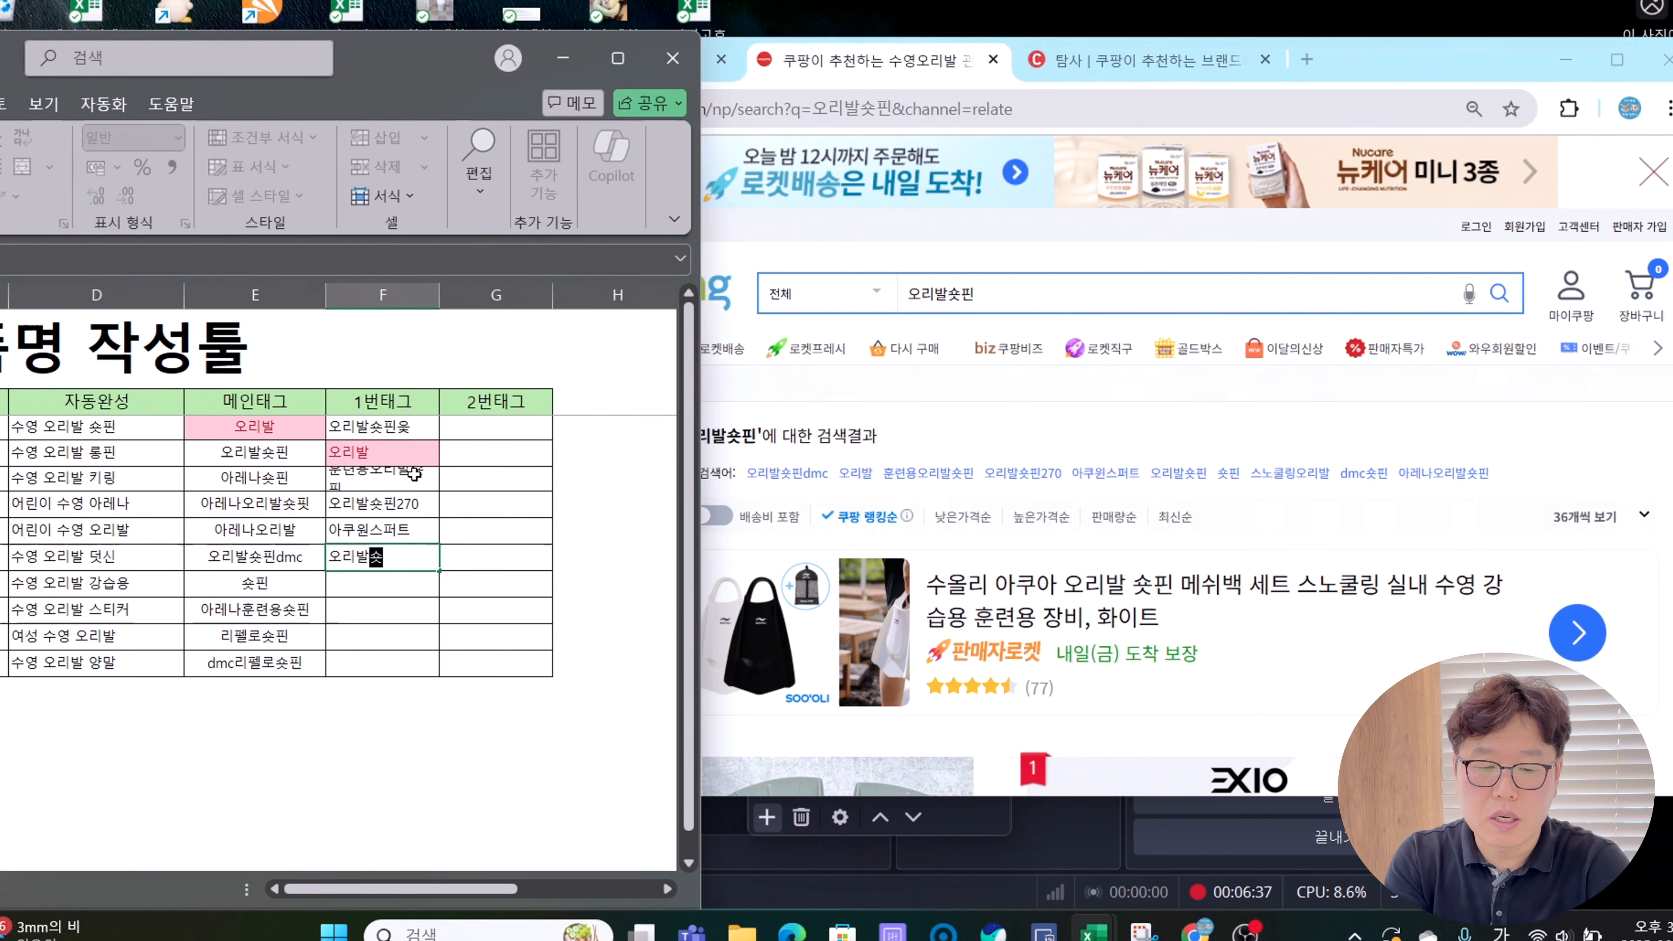
pyautogui.write('오리발숏핀')
pyautogui.press('Return')
pyautogui.write('숏')
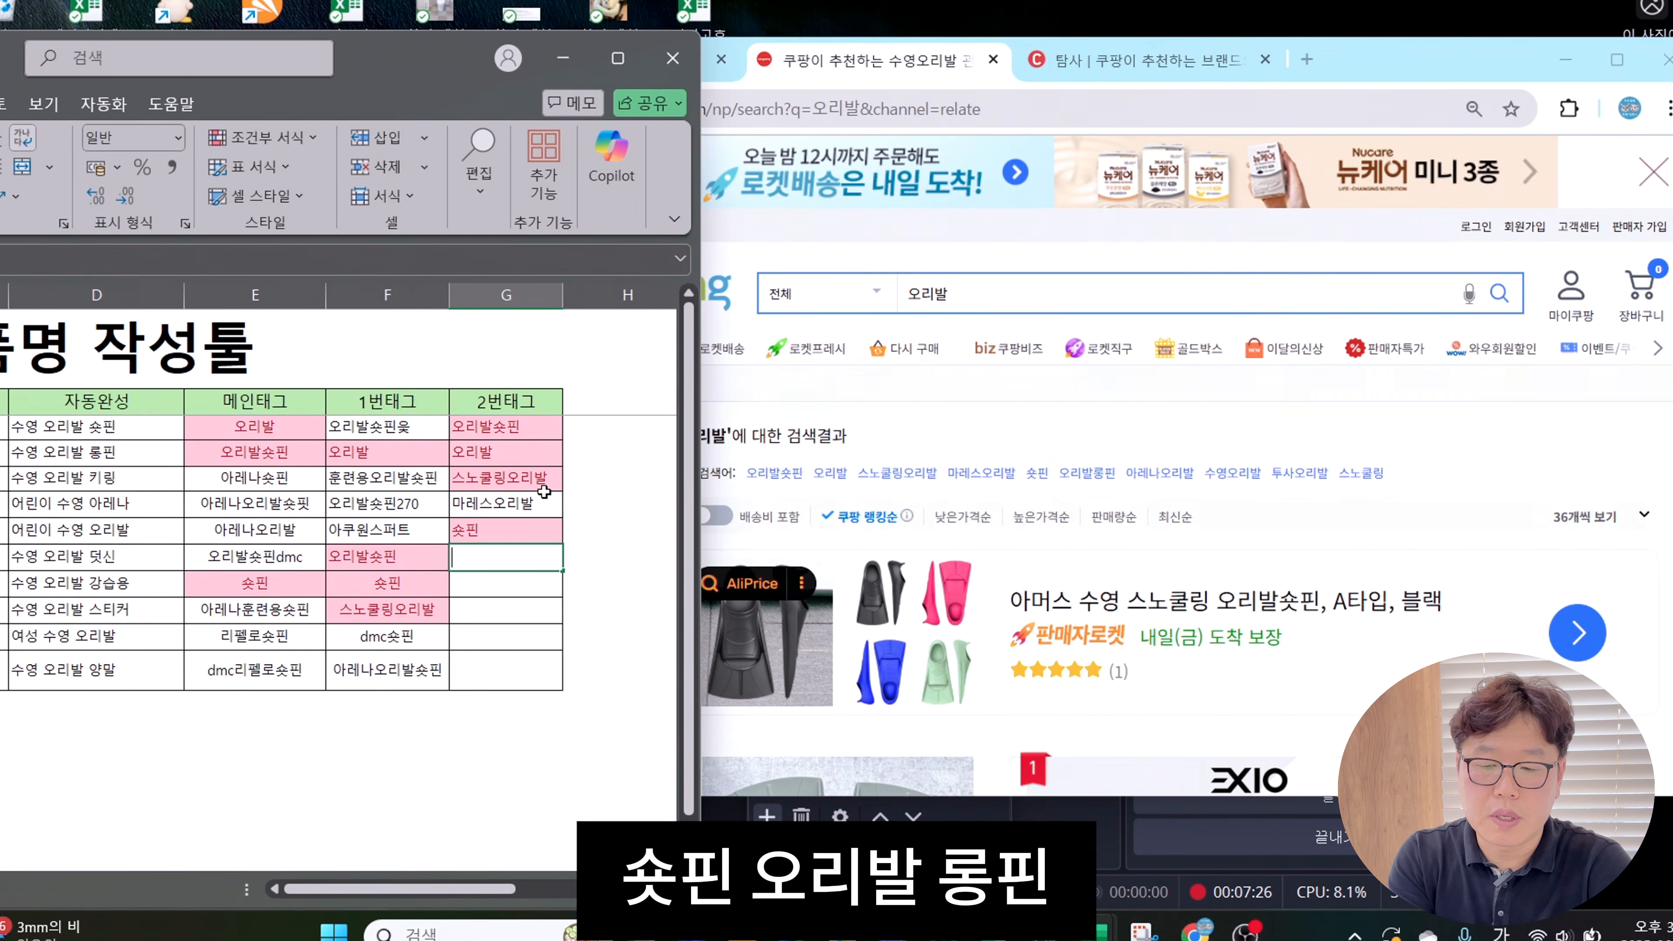
# Enter 오리발롱핀 in the sixth cell of the 2번태그 column
pyautogui.write('오리발롱피')
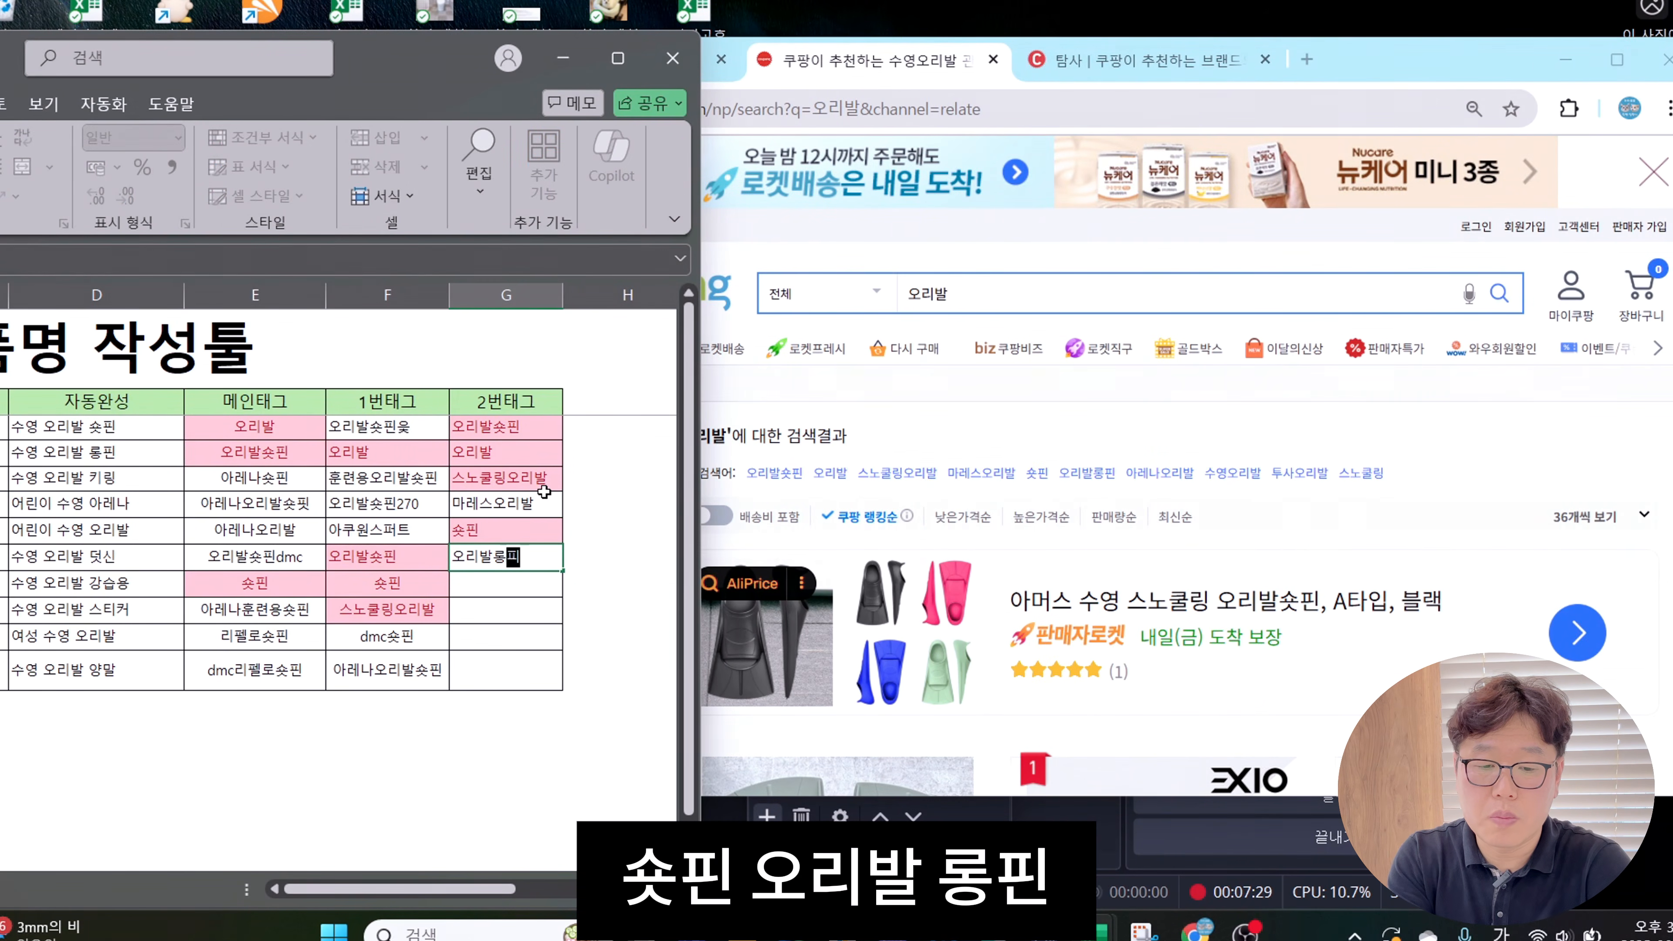
pyautogui.press('Return')
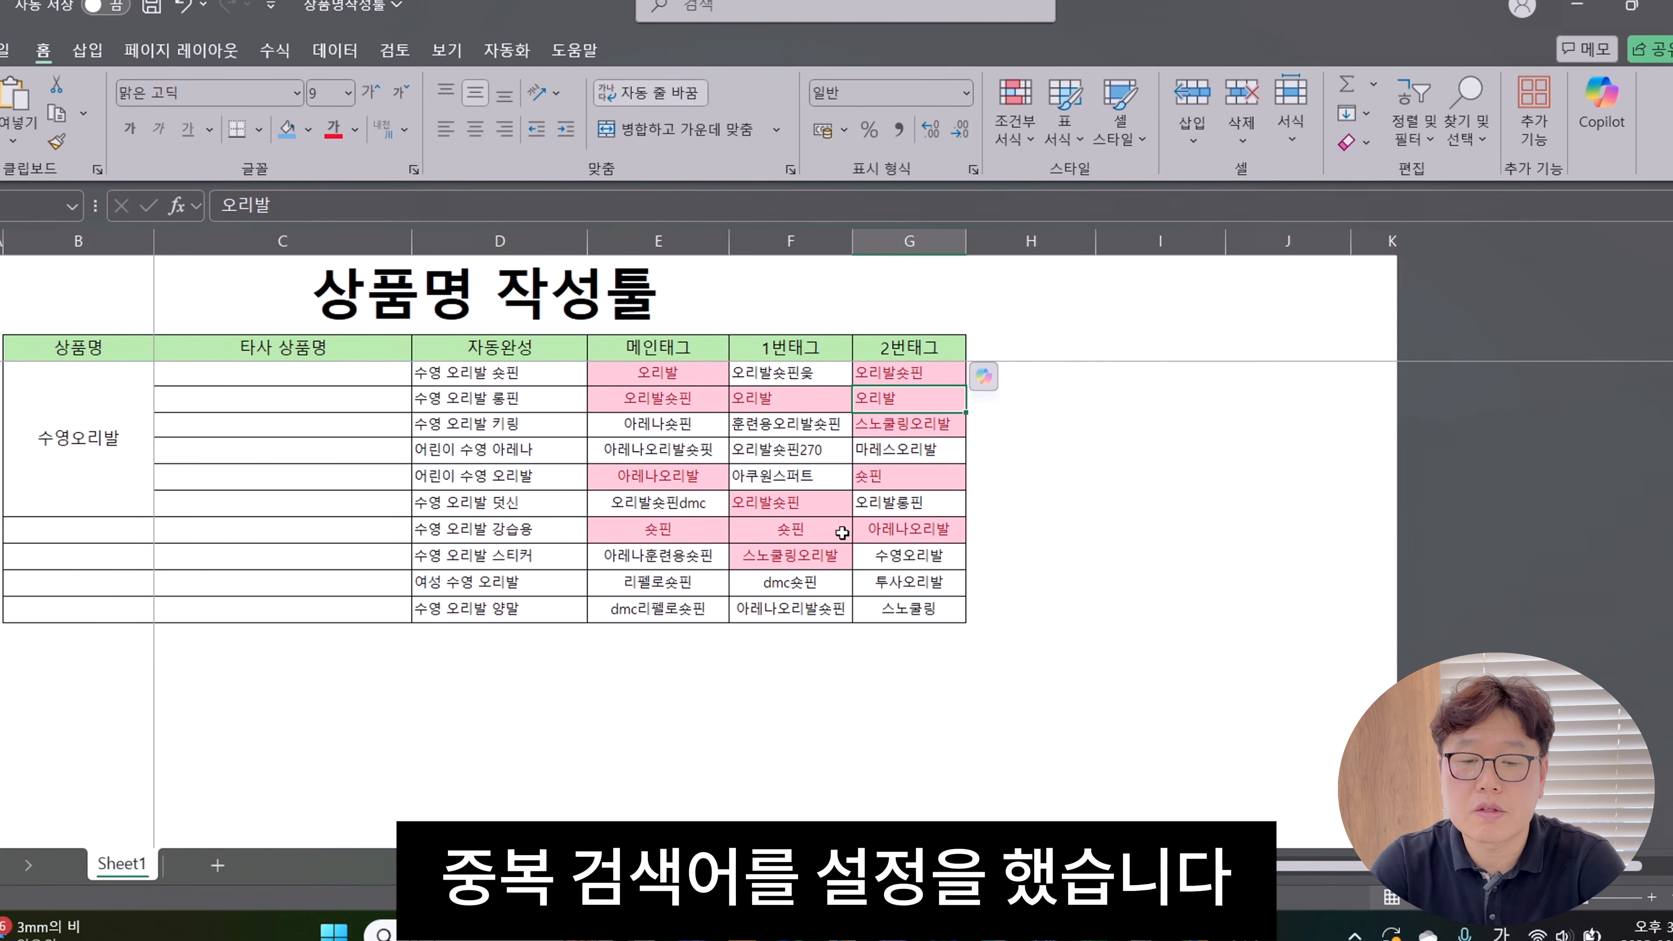
pyautogui.click(713, 396)
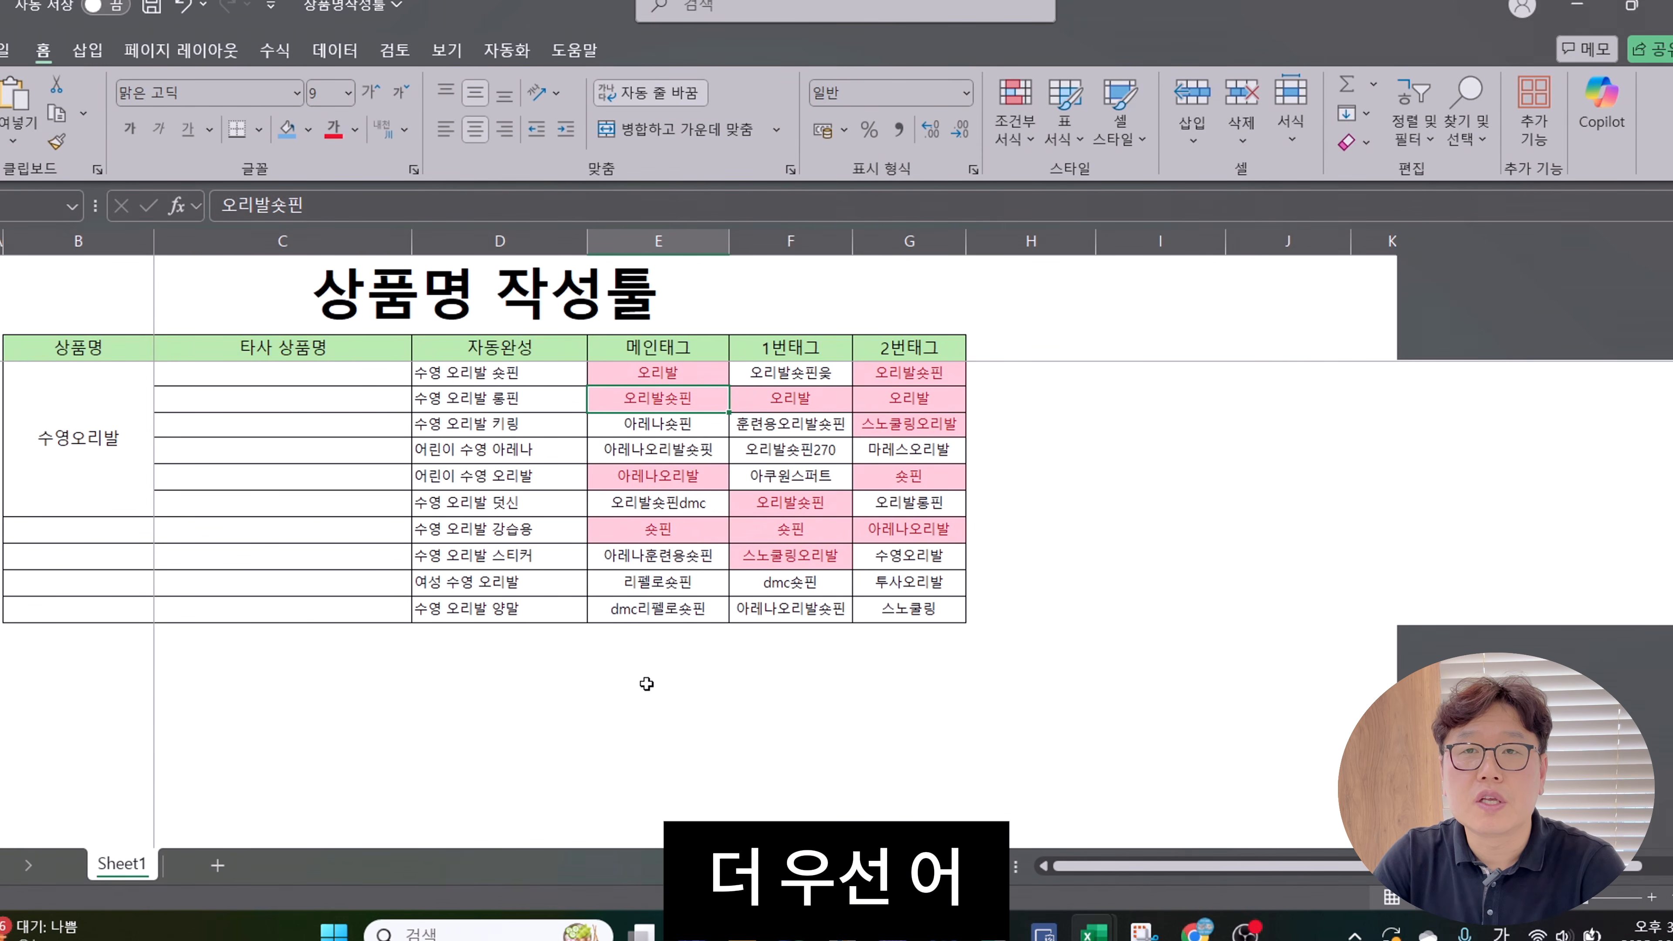
pyautogui.click(492, 766)
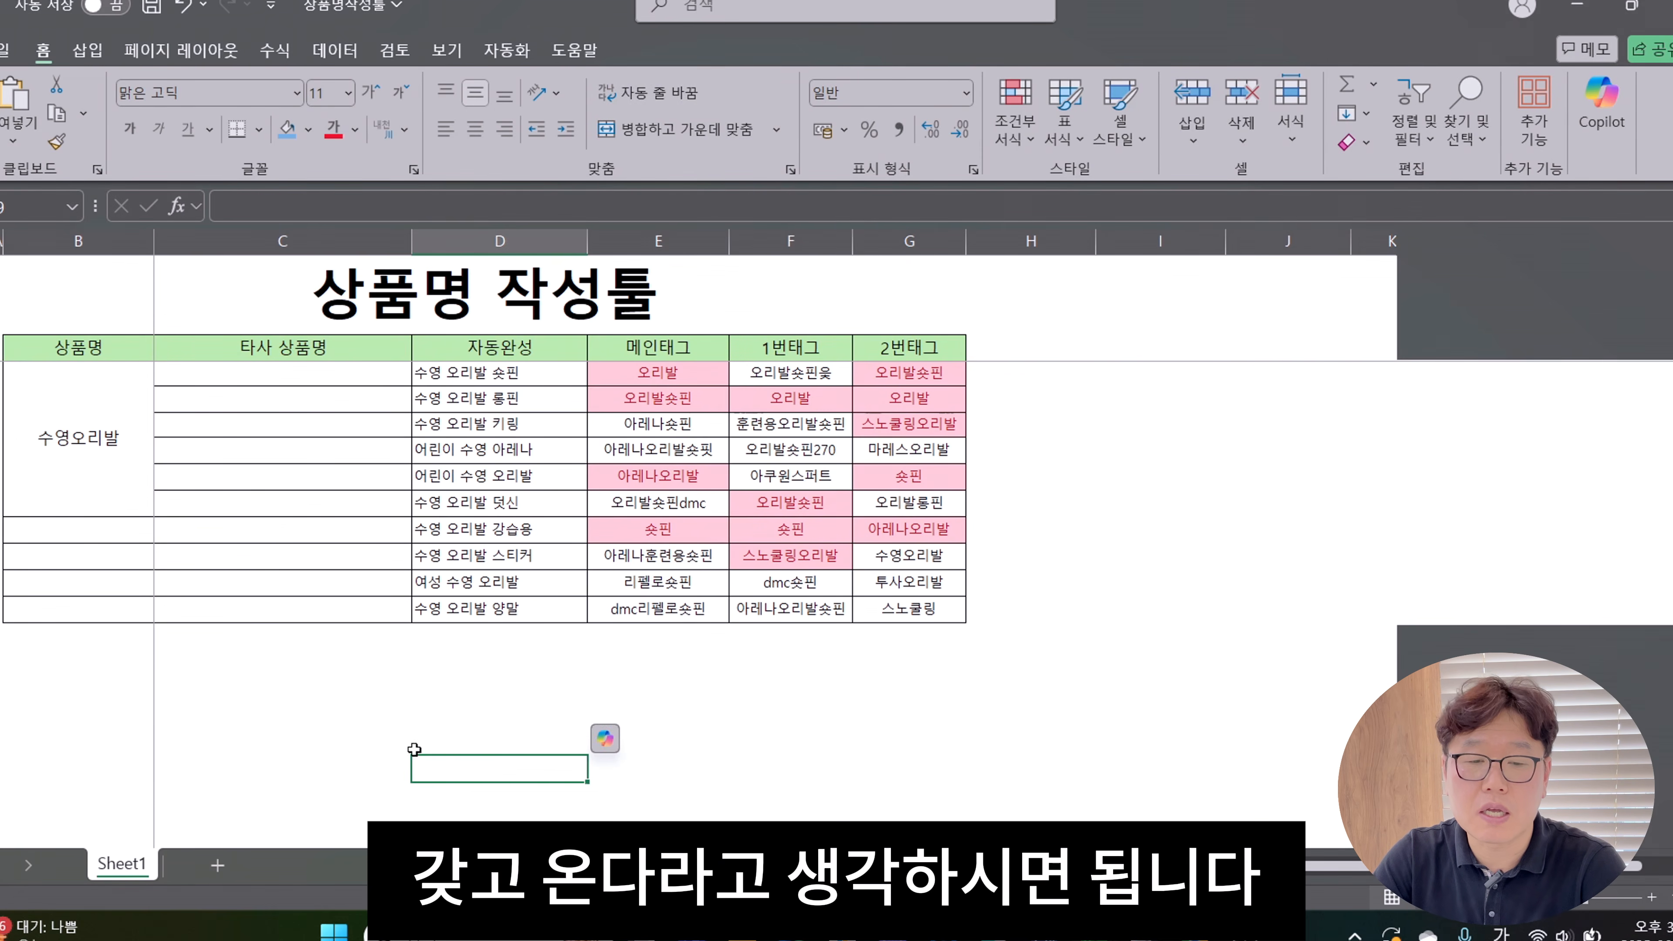
pyautogui.click(336, 664)
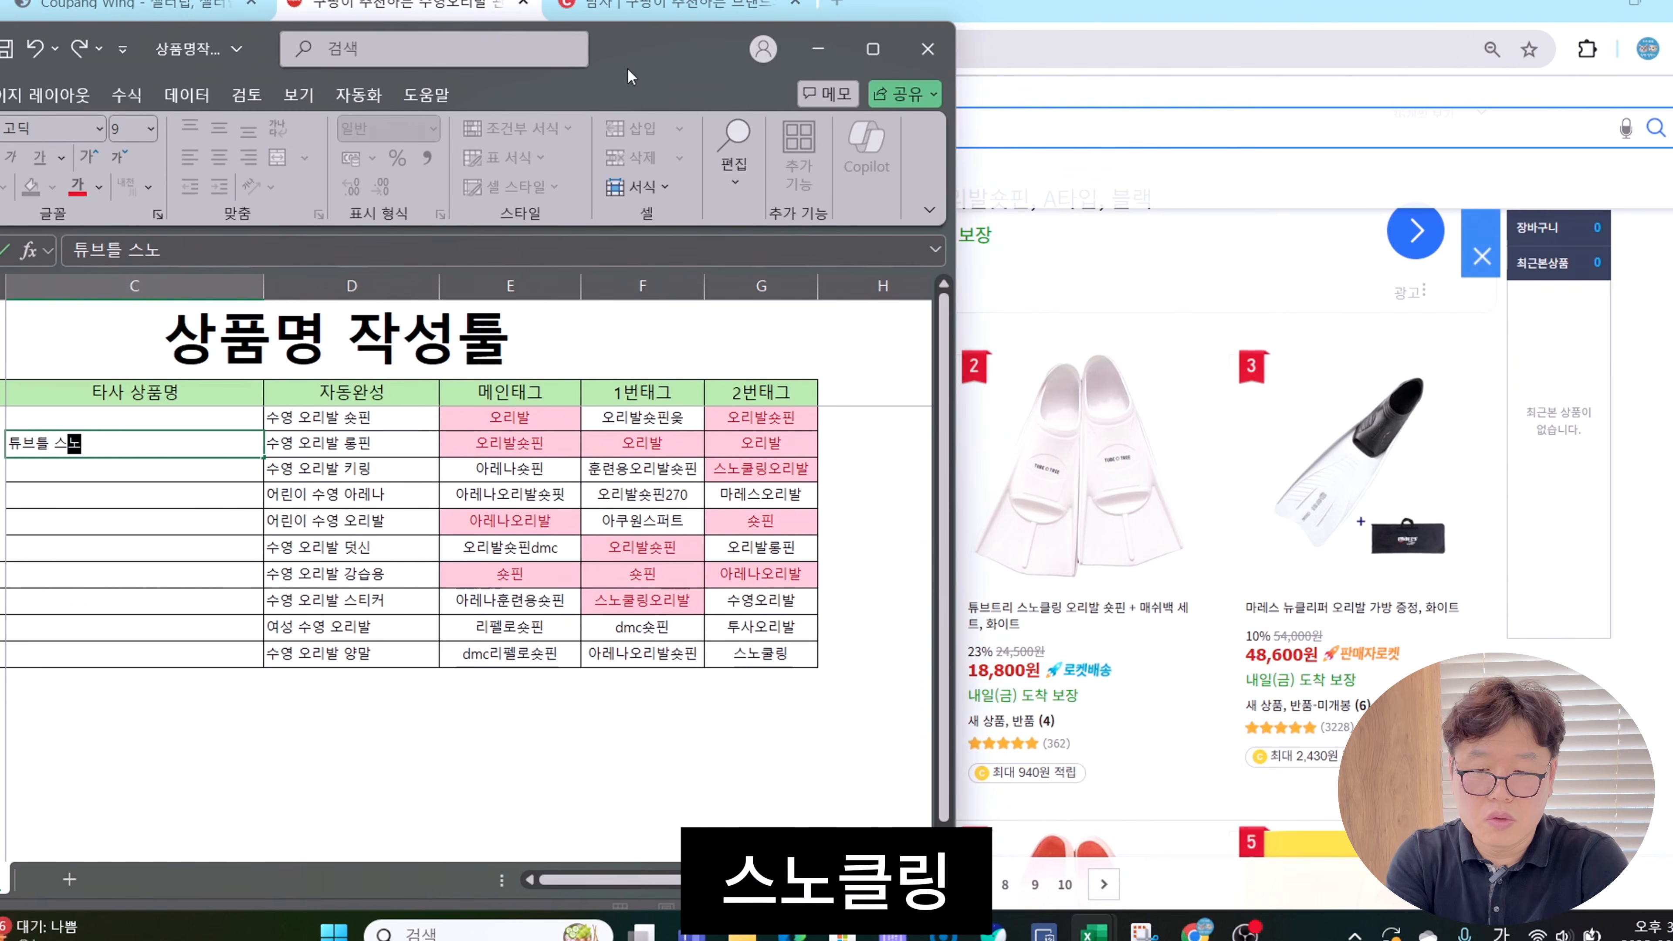
# Enter the competitor name 튜브틀 스노쿨링 오리발 숏핀 + 메쉬백 세트 in the second cell of the 타사 상품명 column
pyautogui.write('노쿨링 로비라')
pyautogui.press('BackSpace')
pyautogui.press('BackSpace')
pyautogui.press('BackSpace')
pyautogui.press('BackSpace')
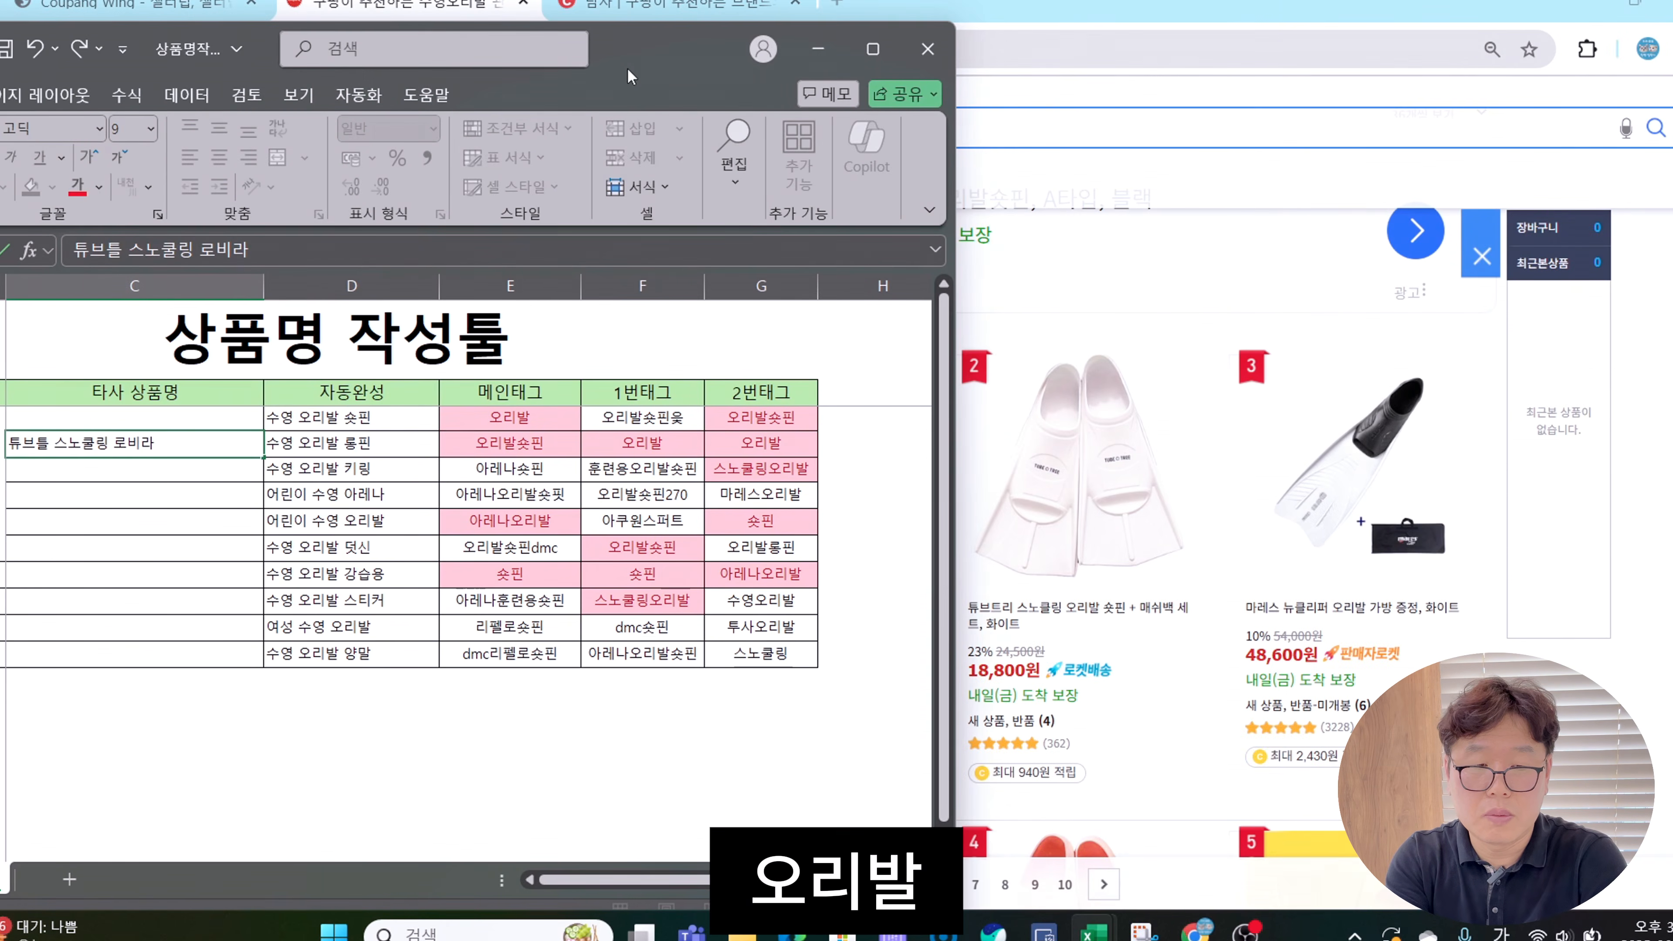
pyautogui.write('오리발 숏핀 + 메쉬백 세')
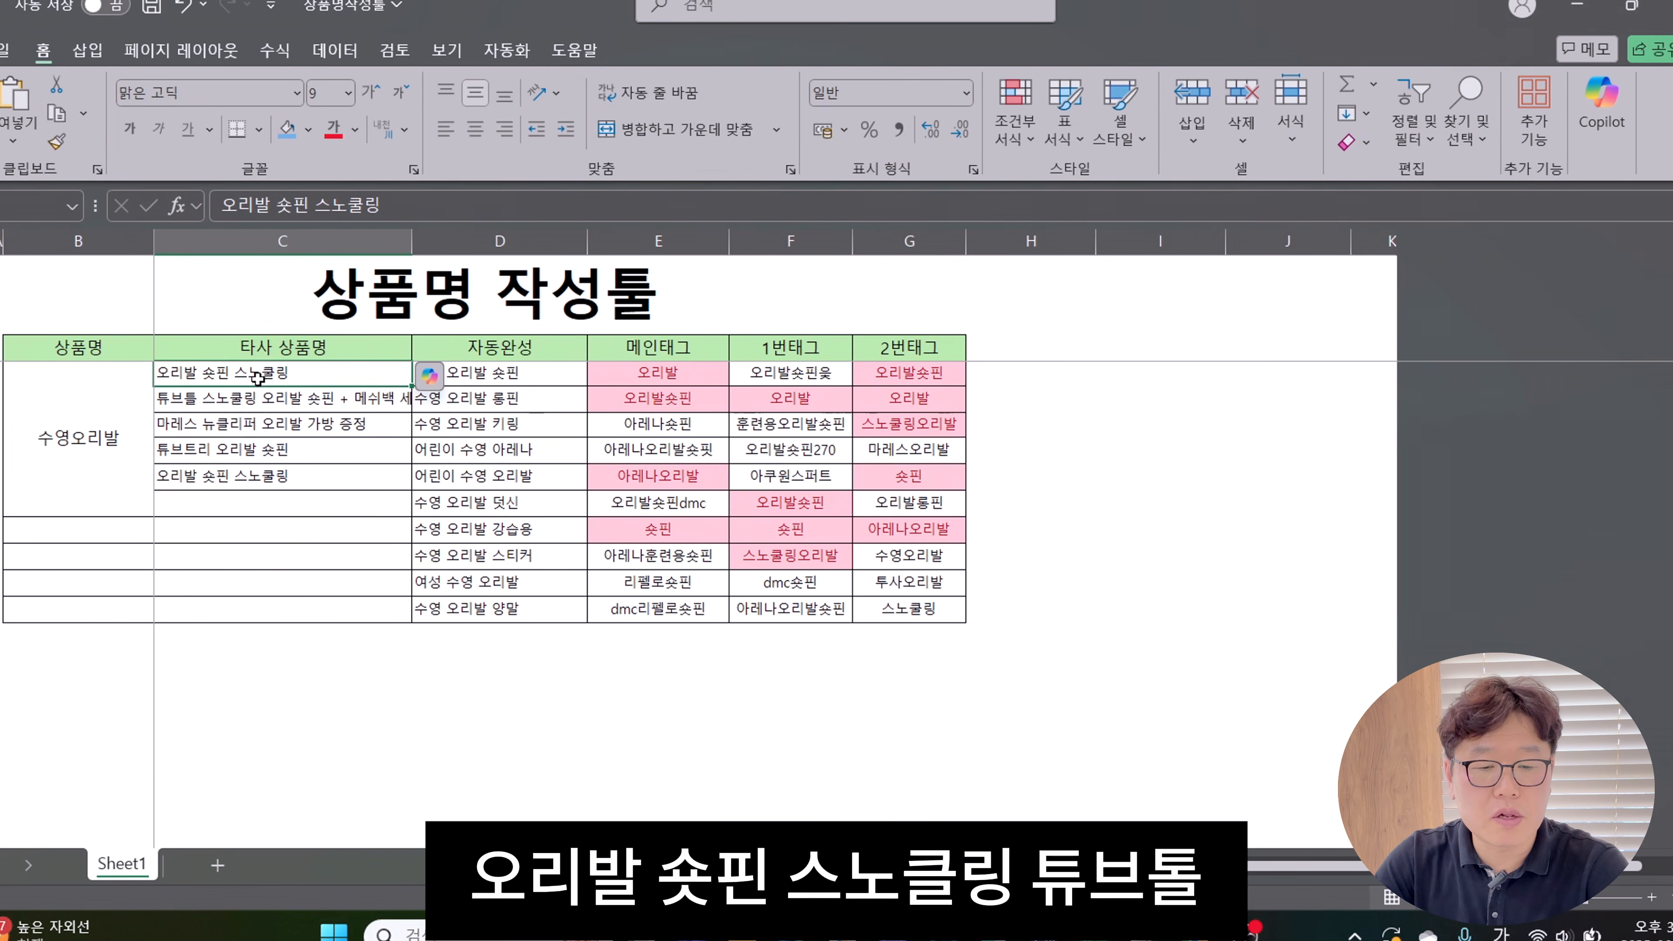
# Review the competitor product names collected in the 타사 상품명 column from the second entry on
pyautogui.click(238, 400)
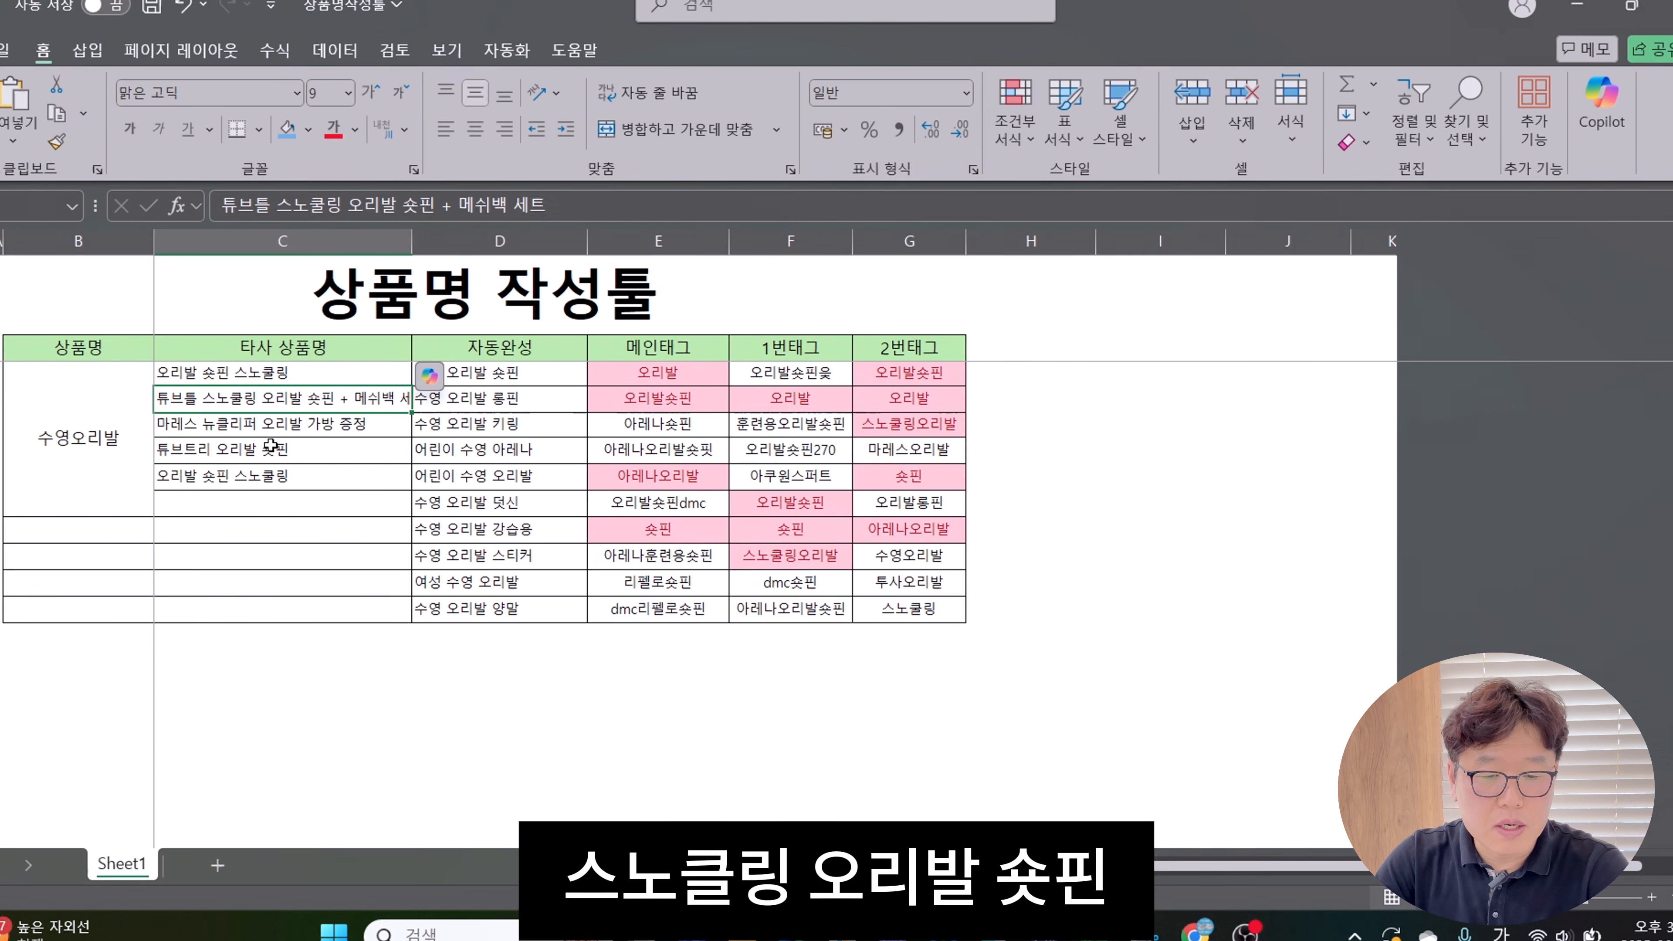
pyautogui.click(273, 427)
pyautogui.click(262, 458)
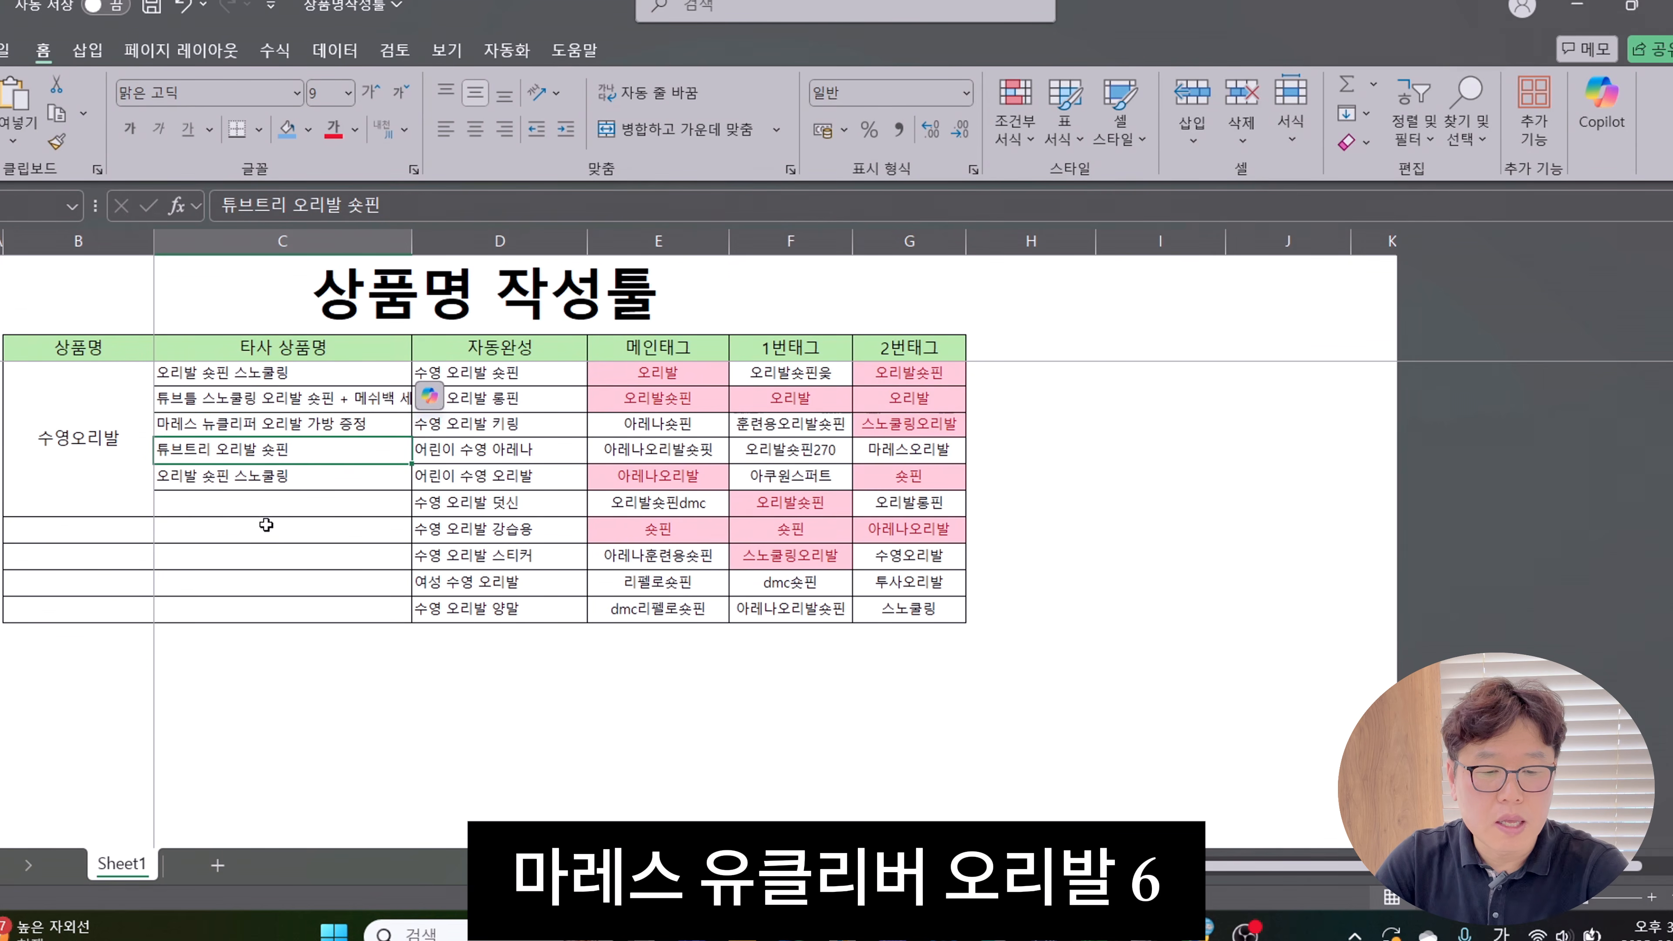
pyautogui.click(272, 477)
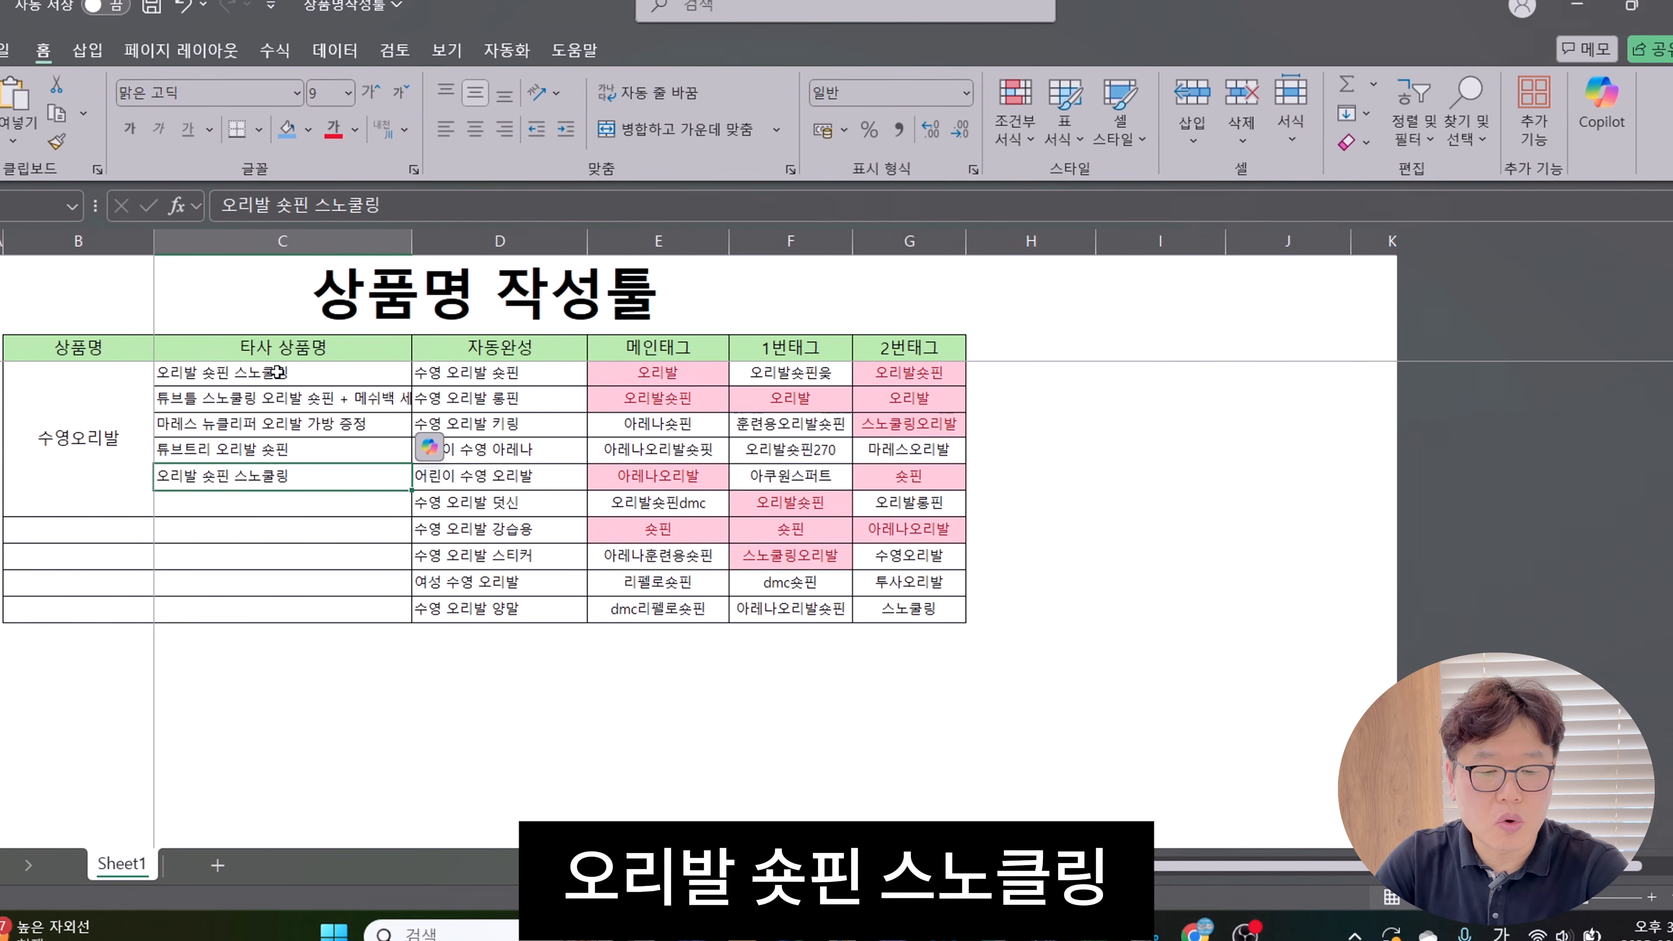
pyautogui.click(292, 528)
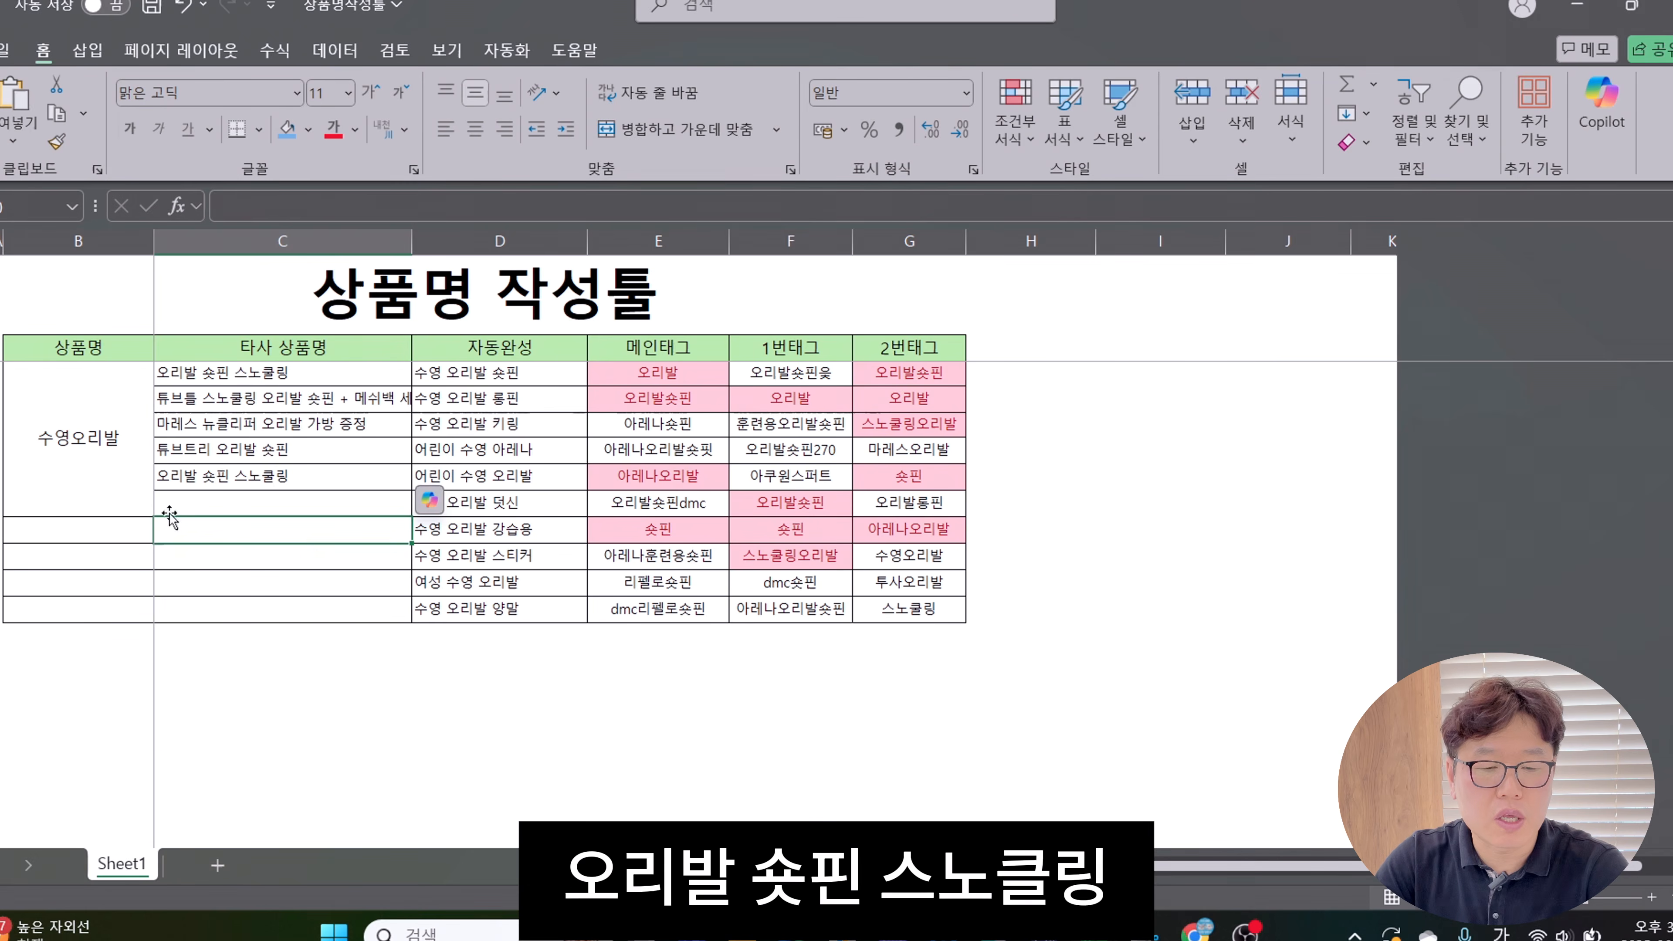
# Add the label 상품명 in column B just below the keyword table
pyautogui.click(250, 666)
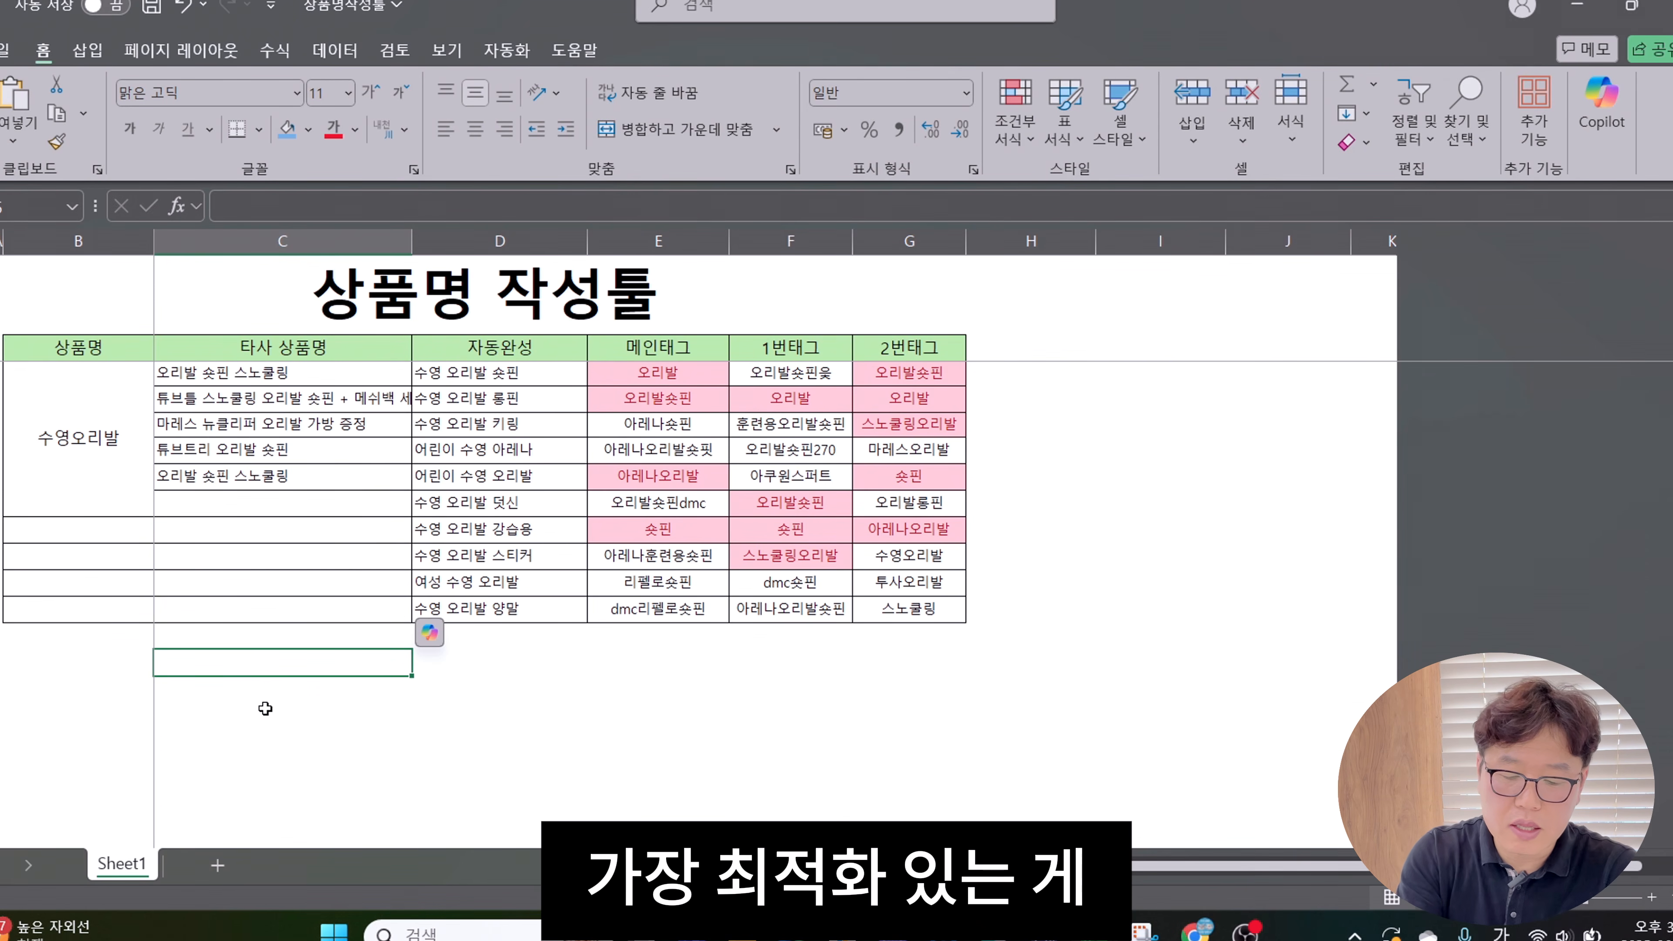
pyautogui.write('(')
pyautogui.press('Escape')
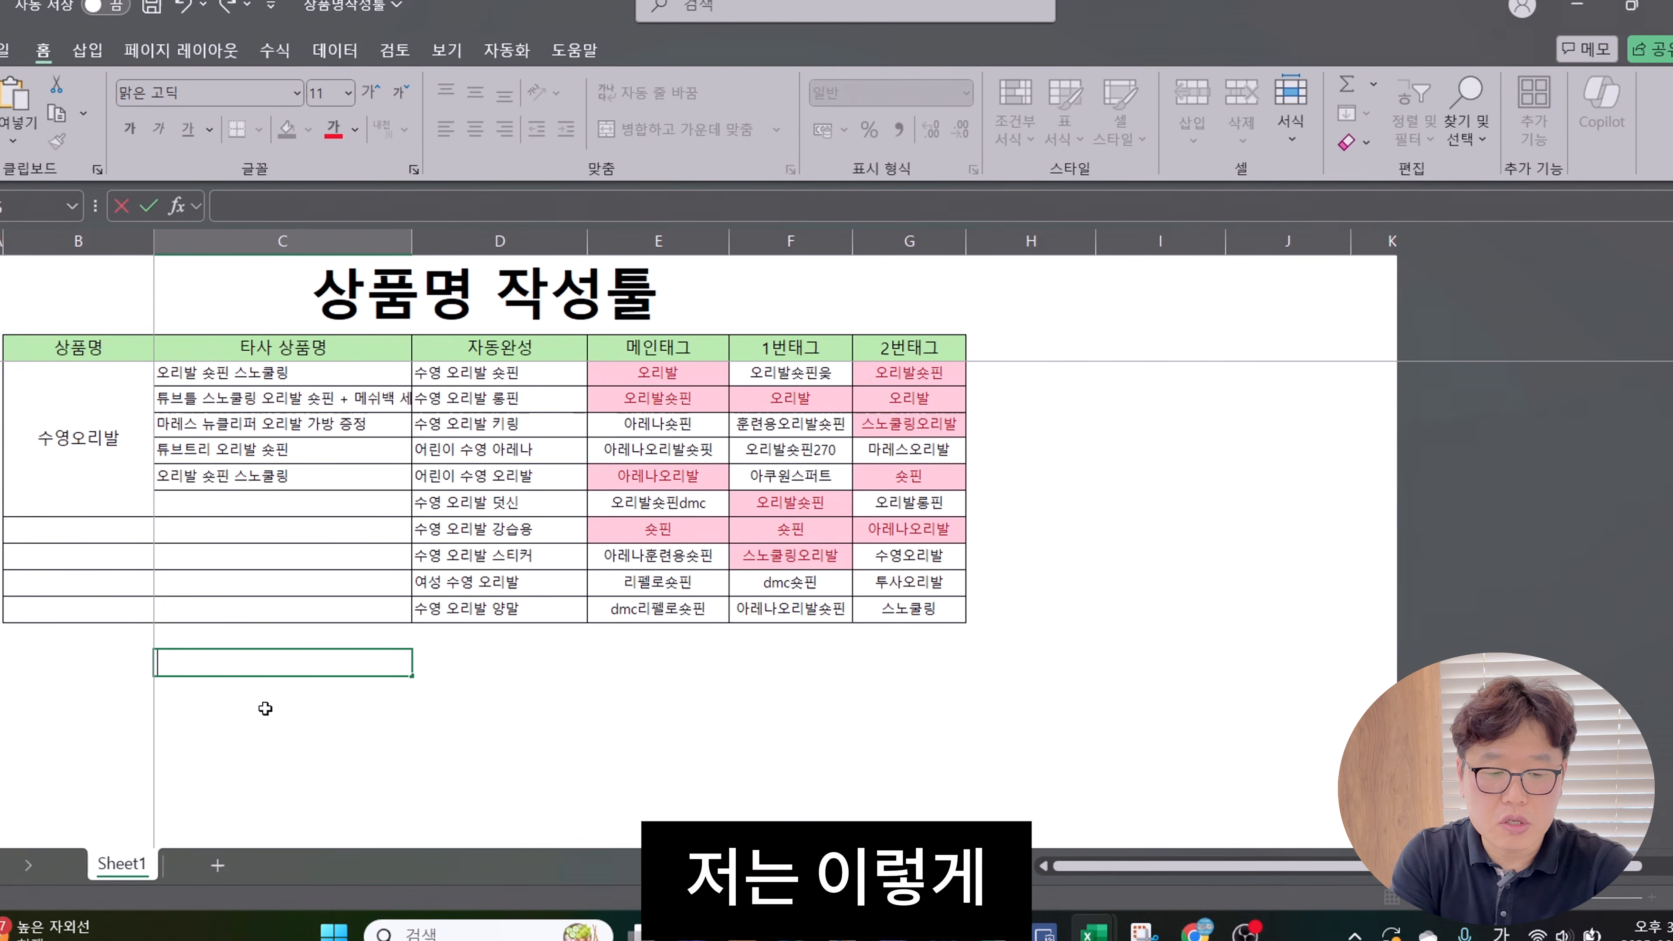
pyautogui.press('Left')
pyautogui.write('상품명')
pyautogui.press('Tab')
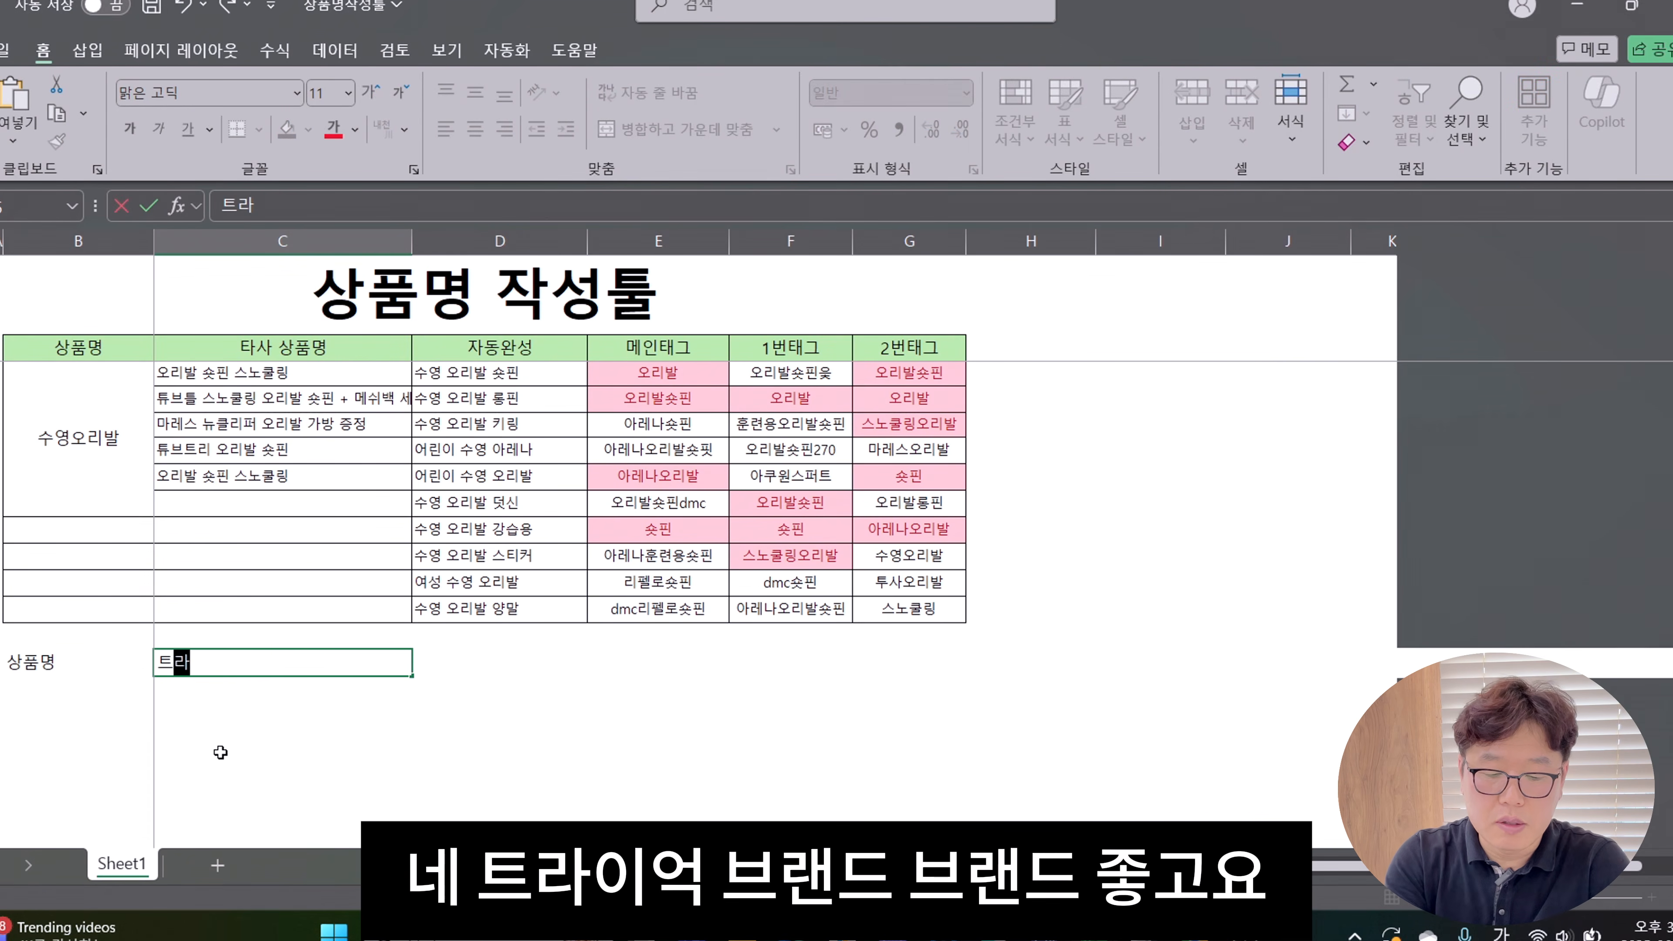
# Enter 트라이억 수영 오리발 숏핀 스노쿨링 as the product name beside the 상품명 label below the table
pyautogui.write('트라이억')
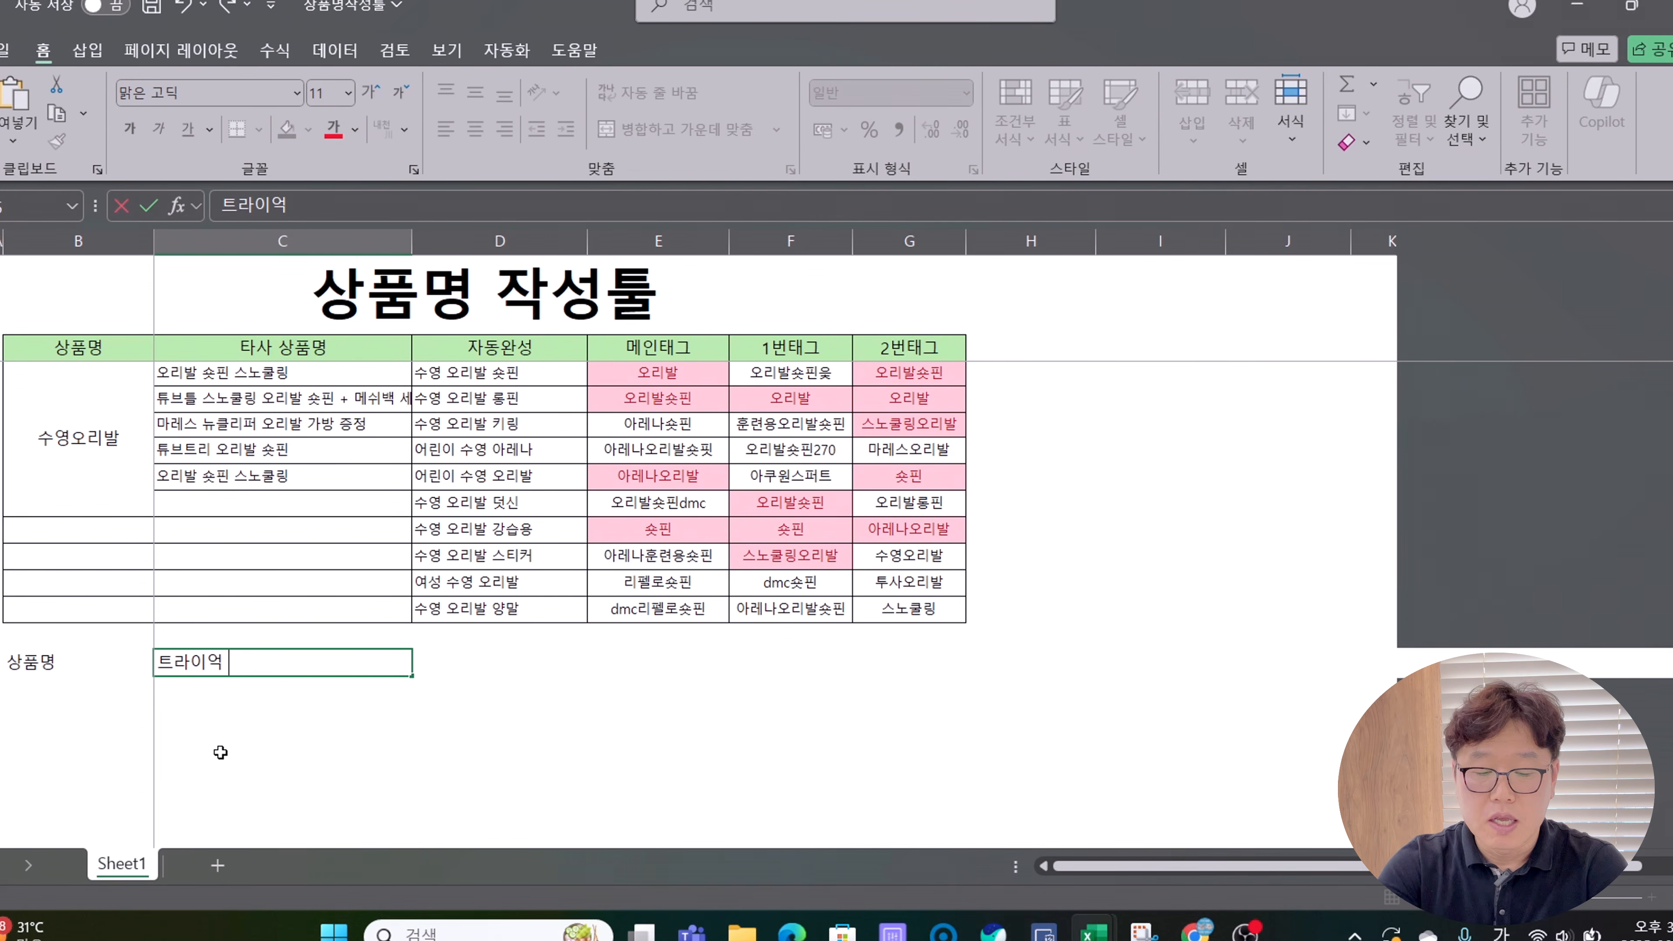
pyautogui.write('수영')
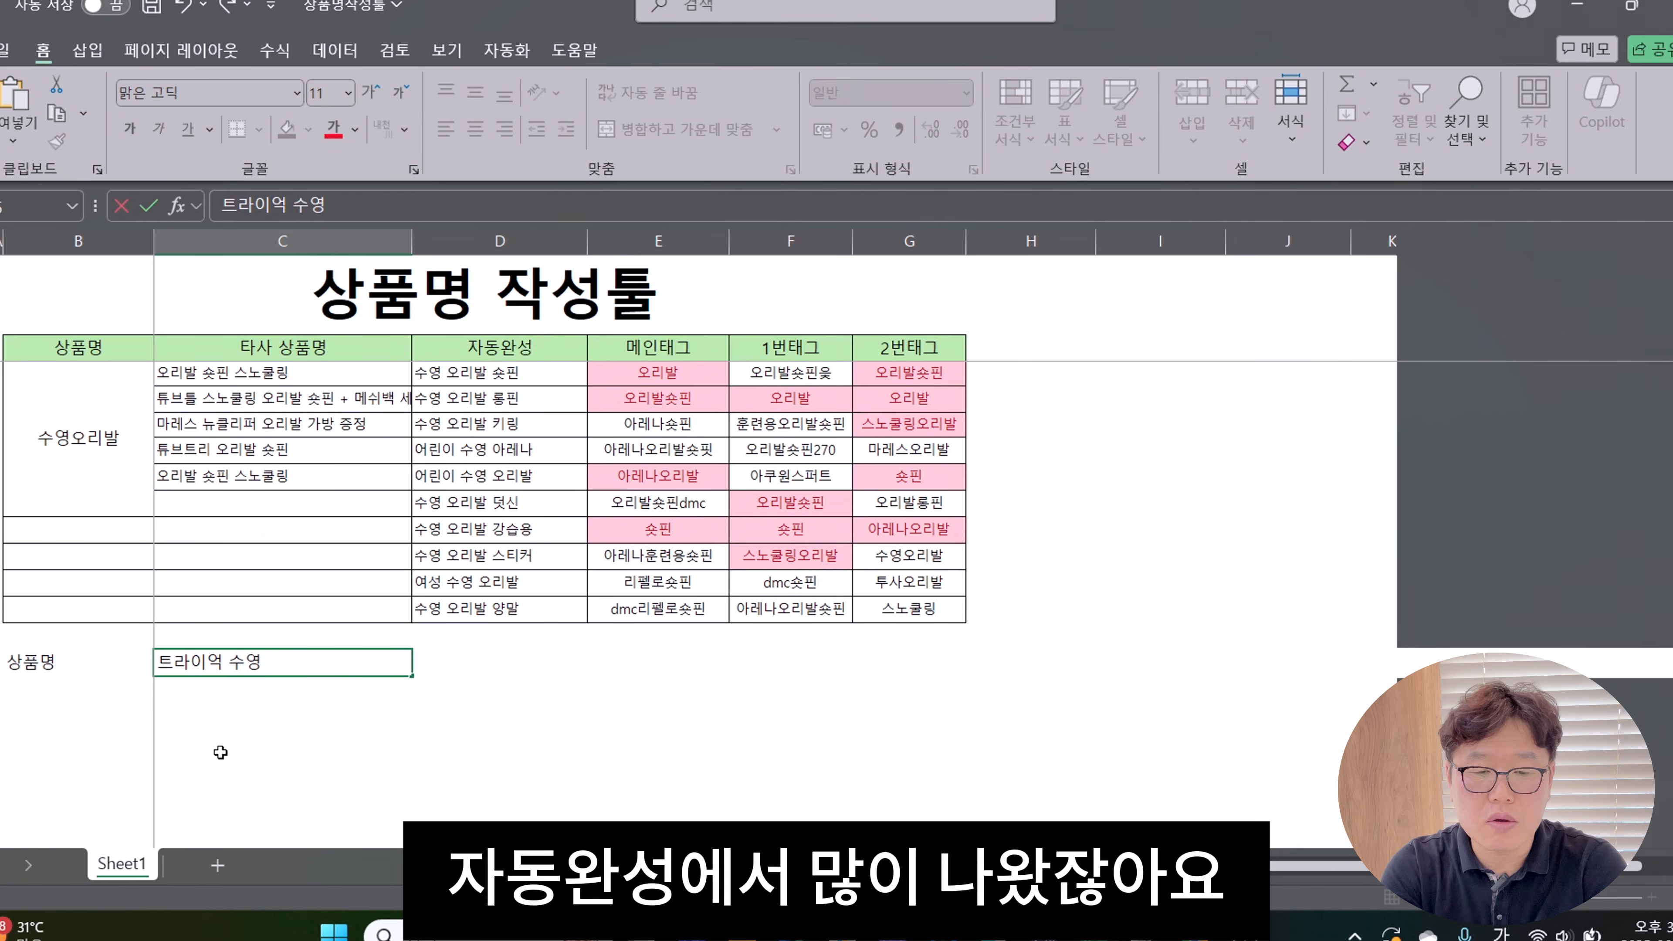
pyautogui.write(' 을리발 ')
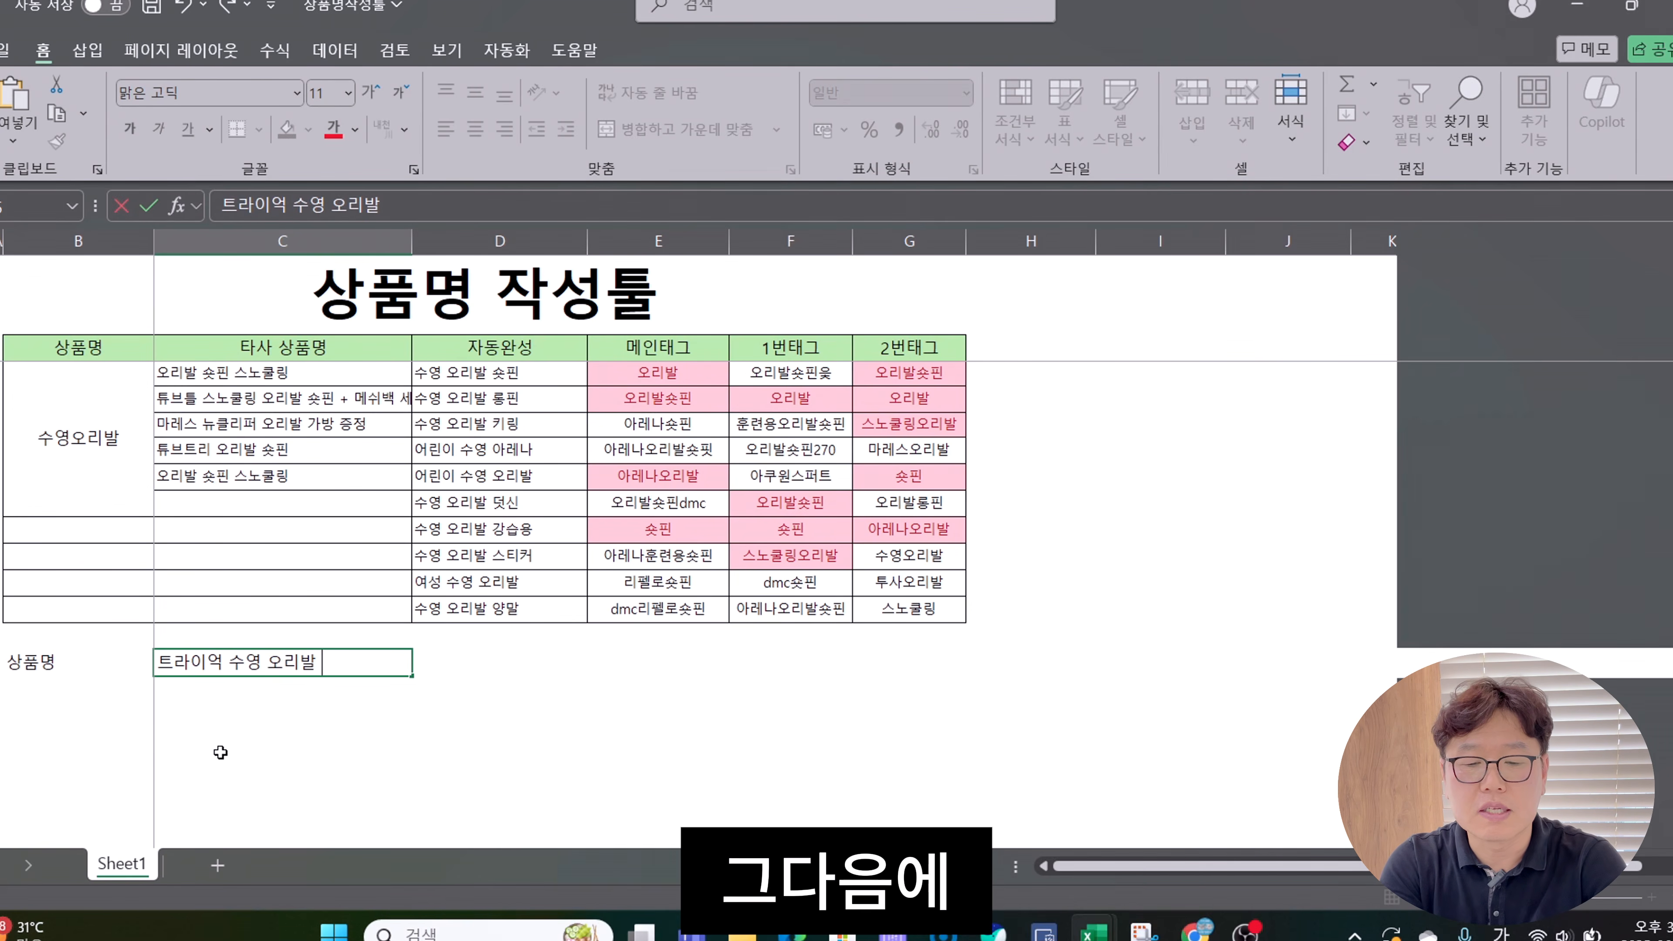
pyautogui.write('숏피')
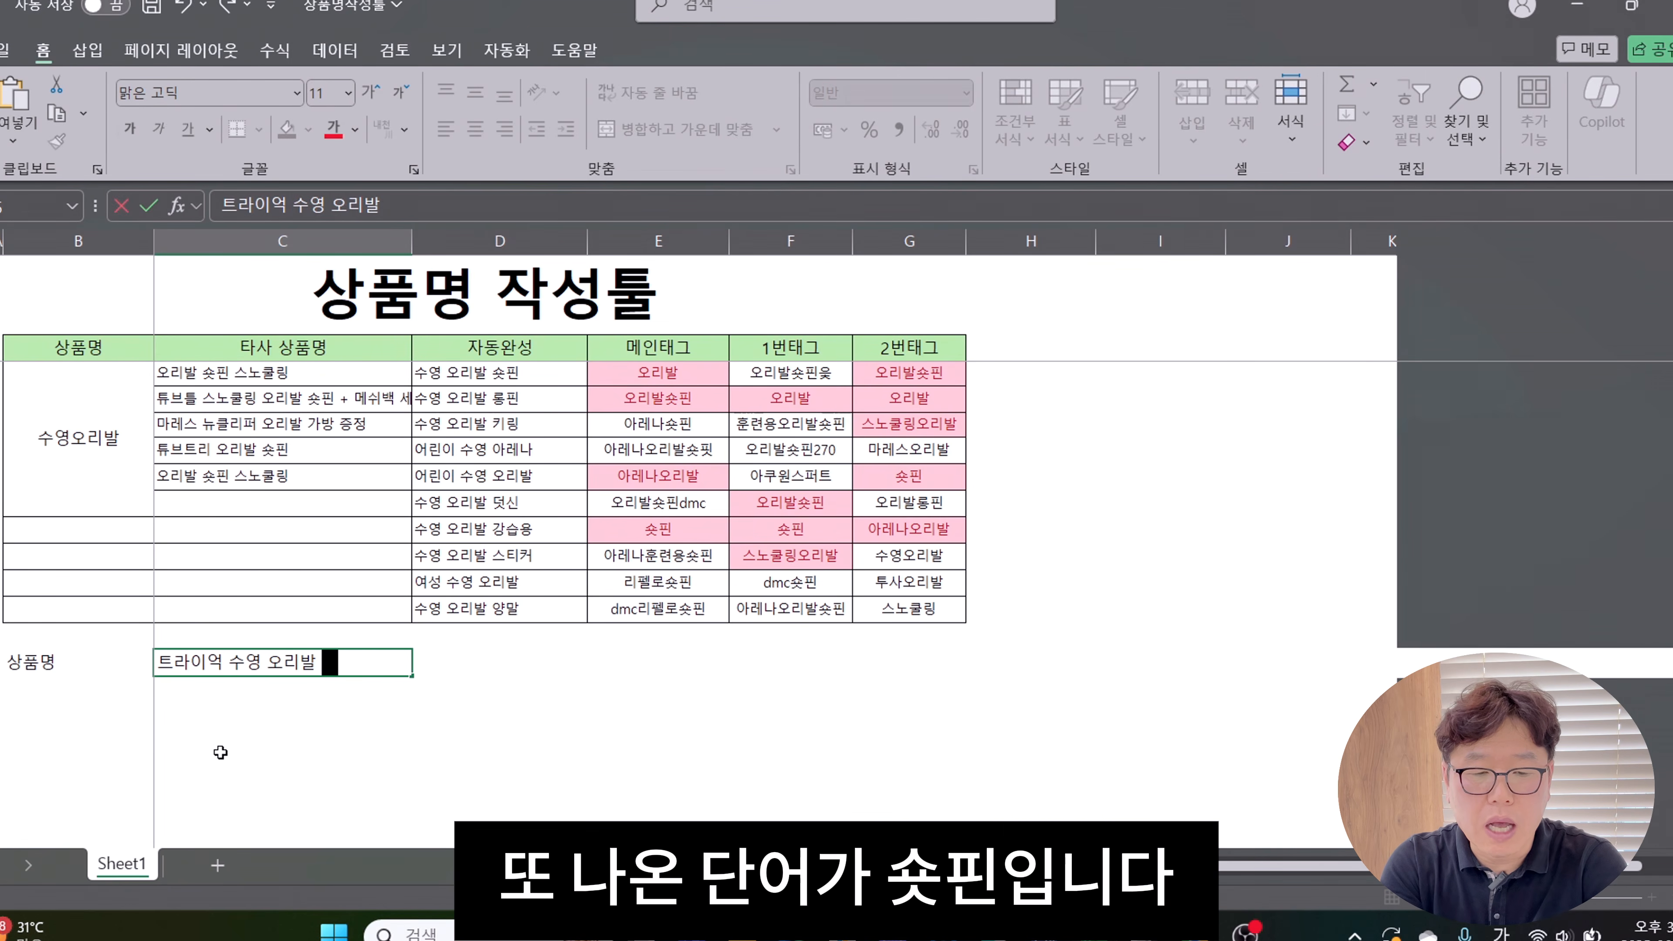
pyautogui.write('ㄴ')
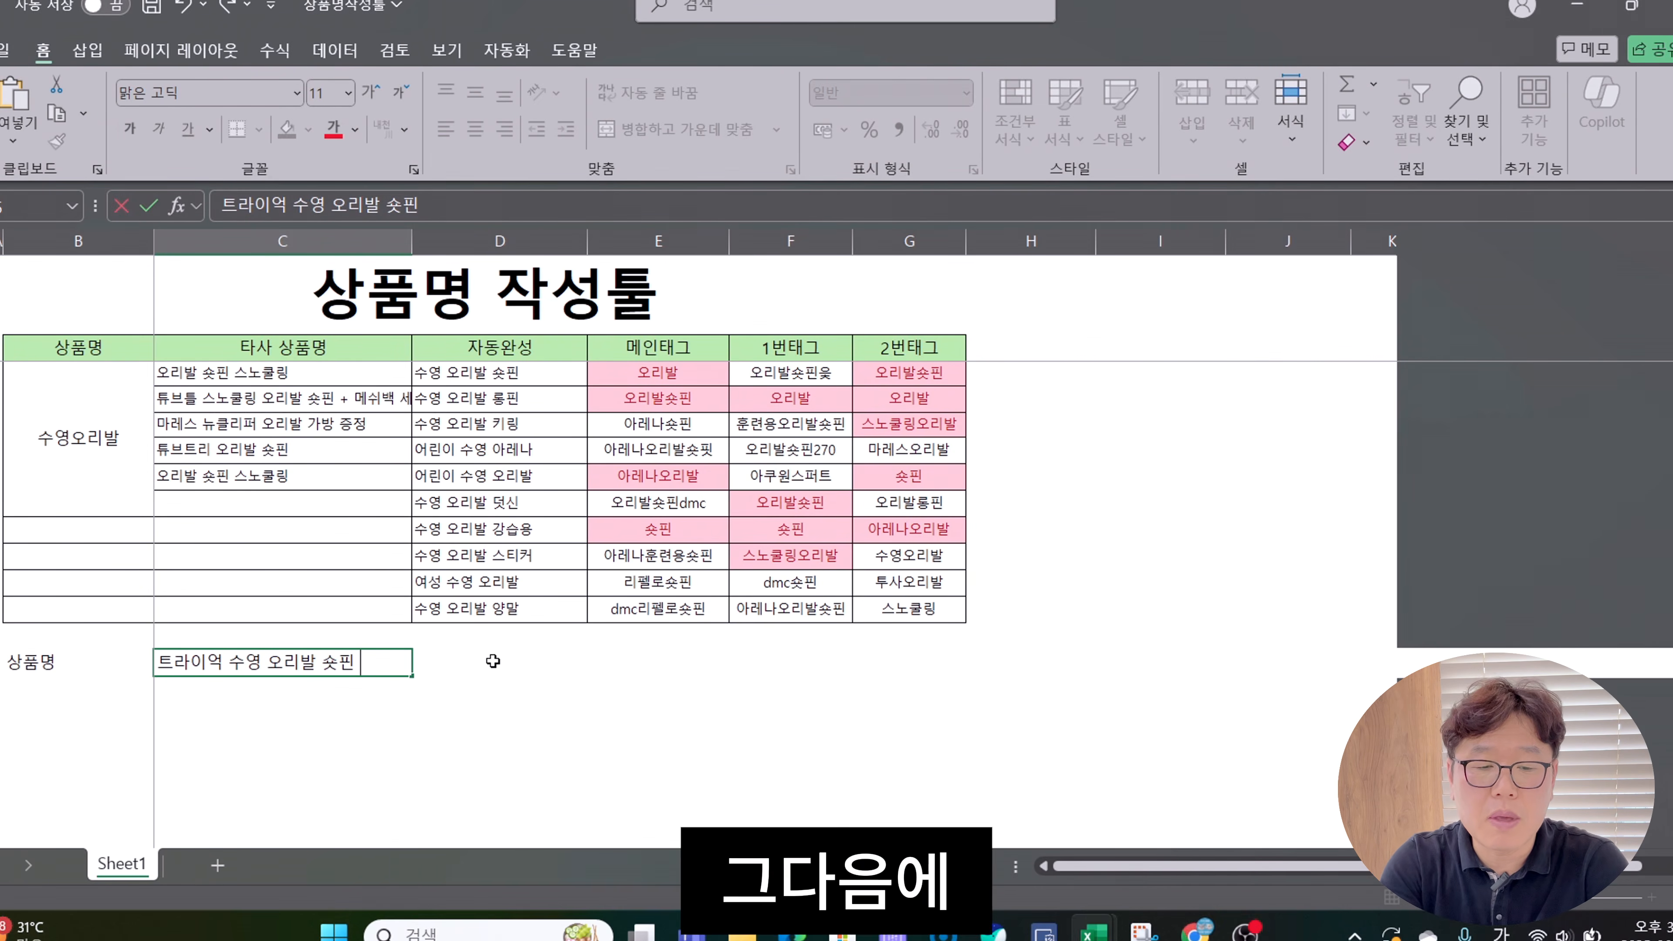
pyautogui.write('스노쿨링')
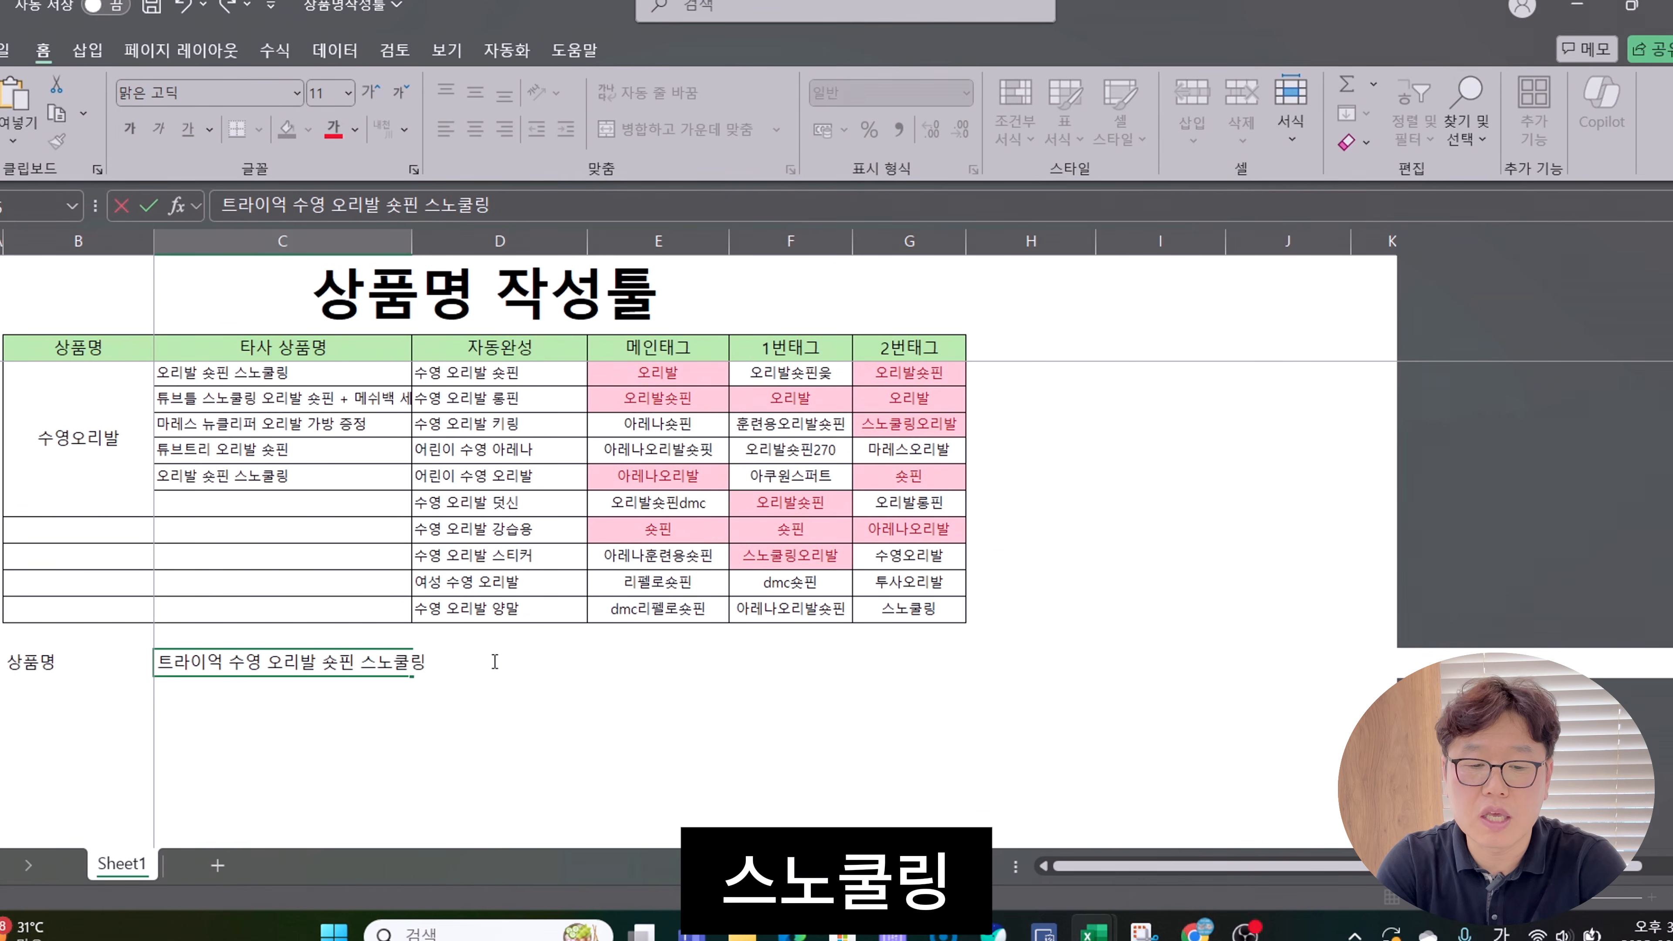
pyautogui.press('Return')
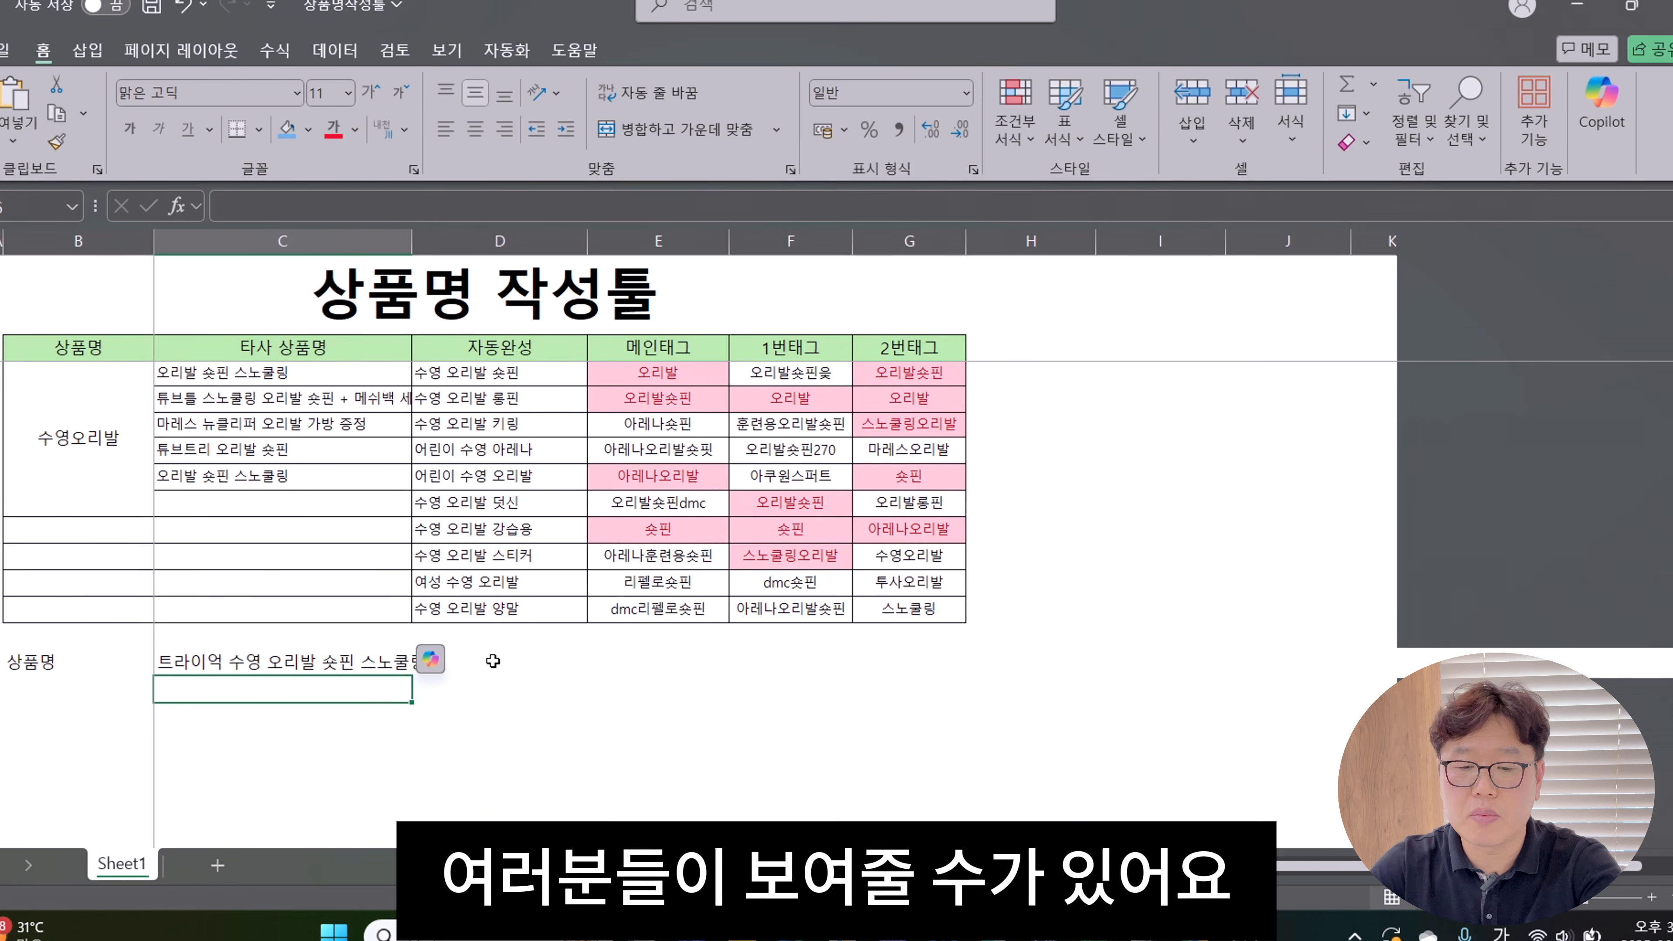
pyautogui.click(295, 733)
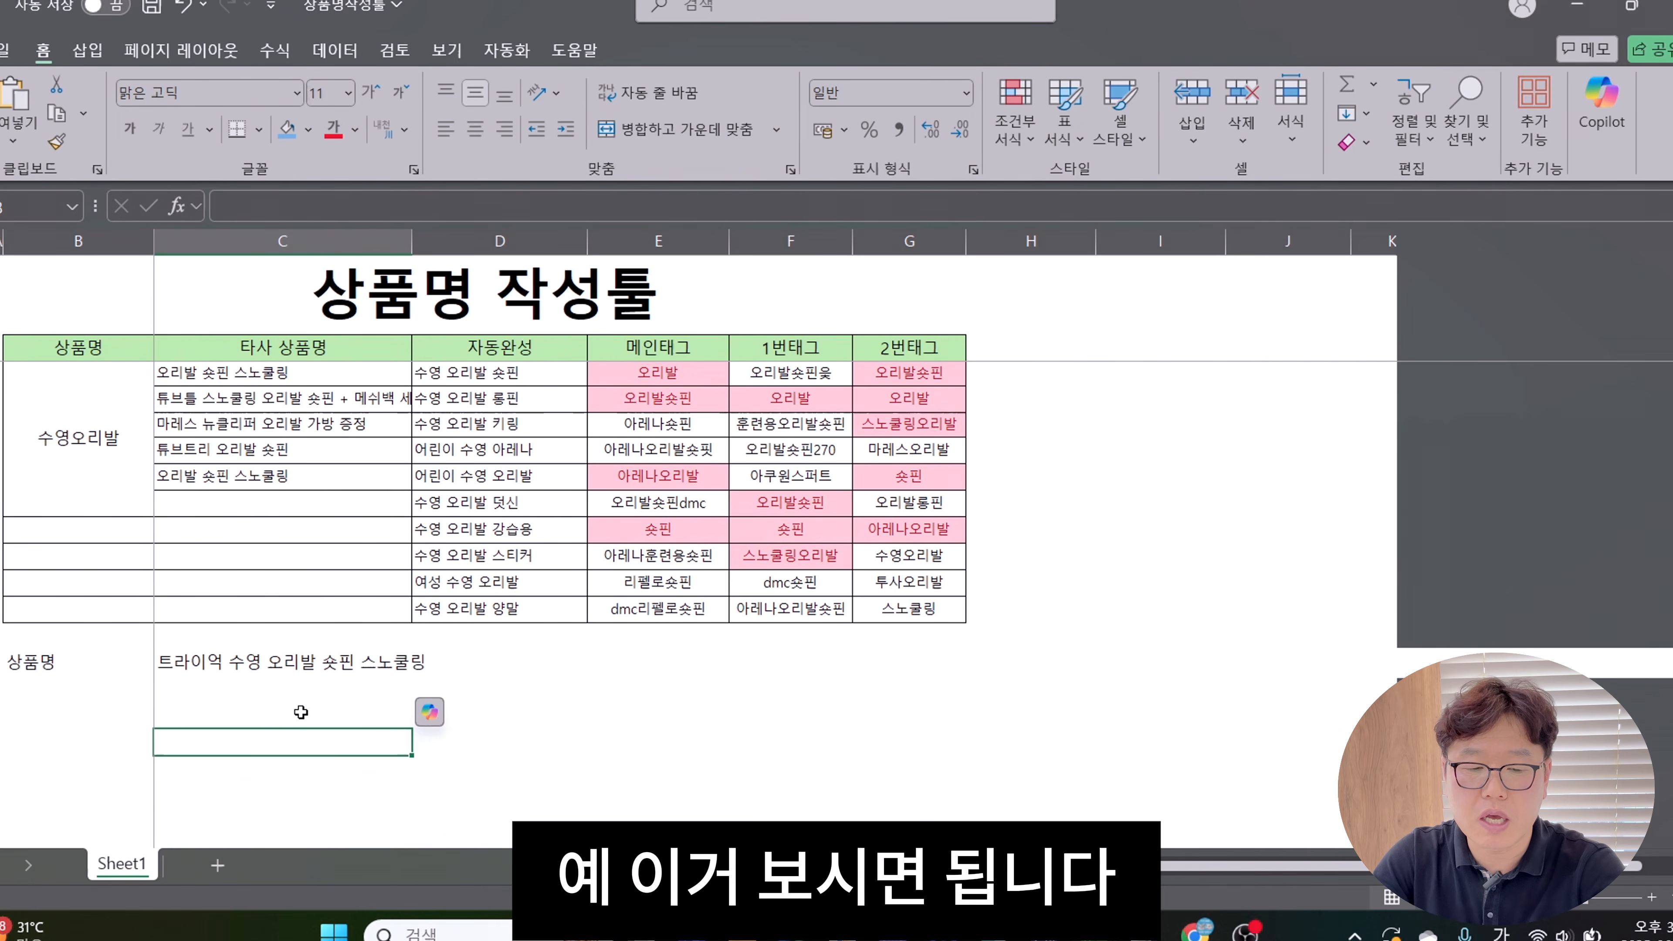
pyautogui.click(349, 672)
pyautogui.click(288, 713)
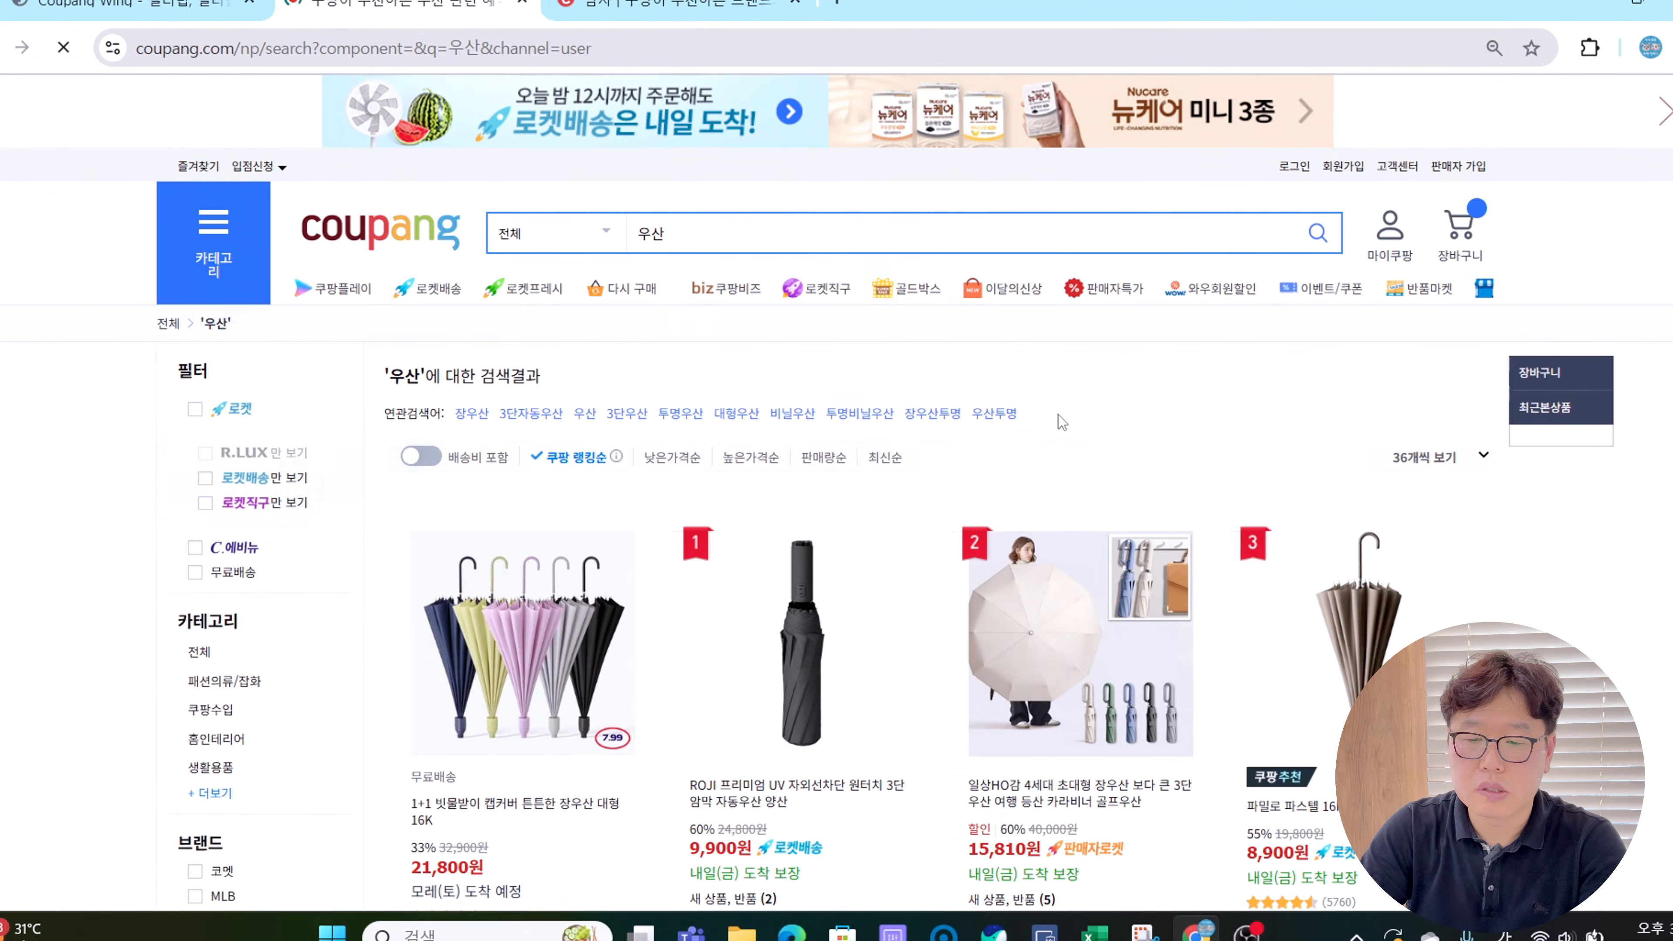
# Copy Coupang's related searches for 우산 into Coupang Wing's 태그 field and add commas after 장우산, 3단자동우산 and 우산
pyautogui.moveTo(1058, 414); pyautogui.dragTo(482, 378)
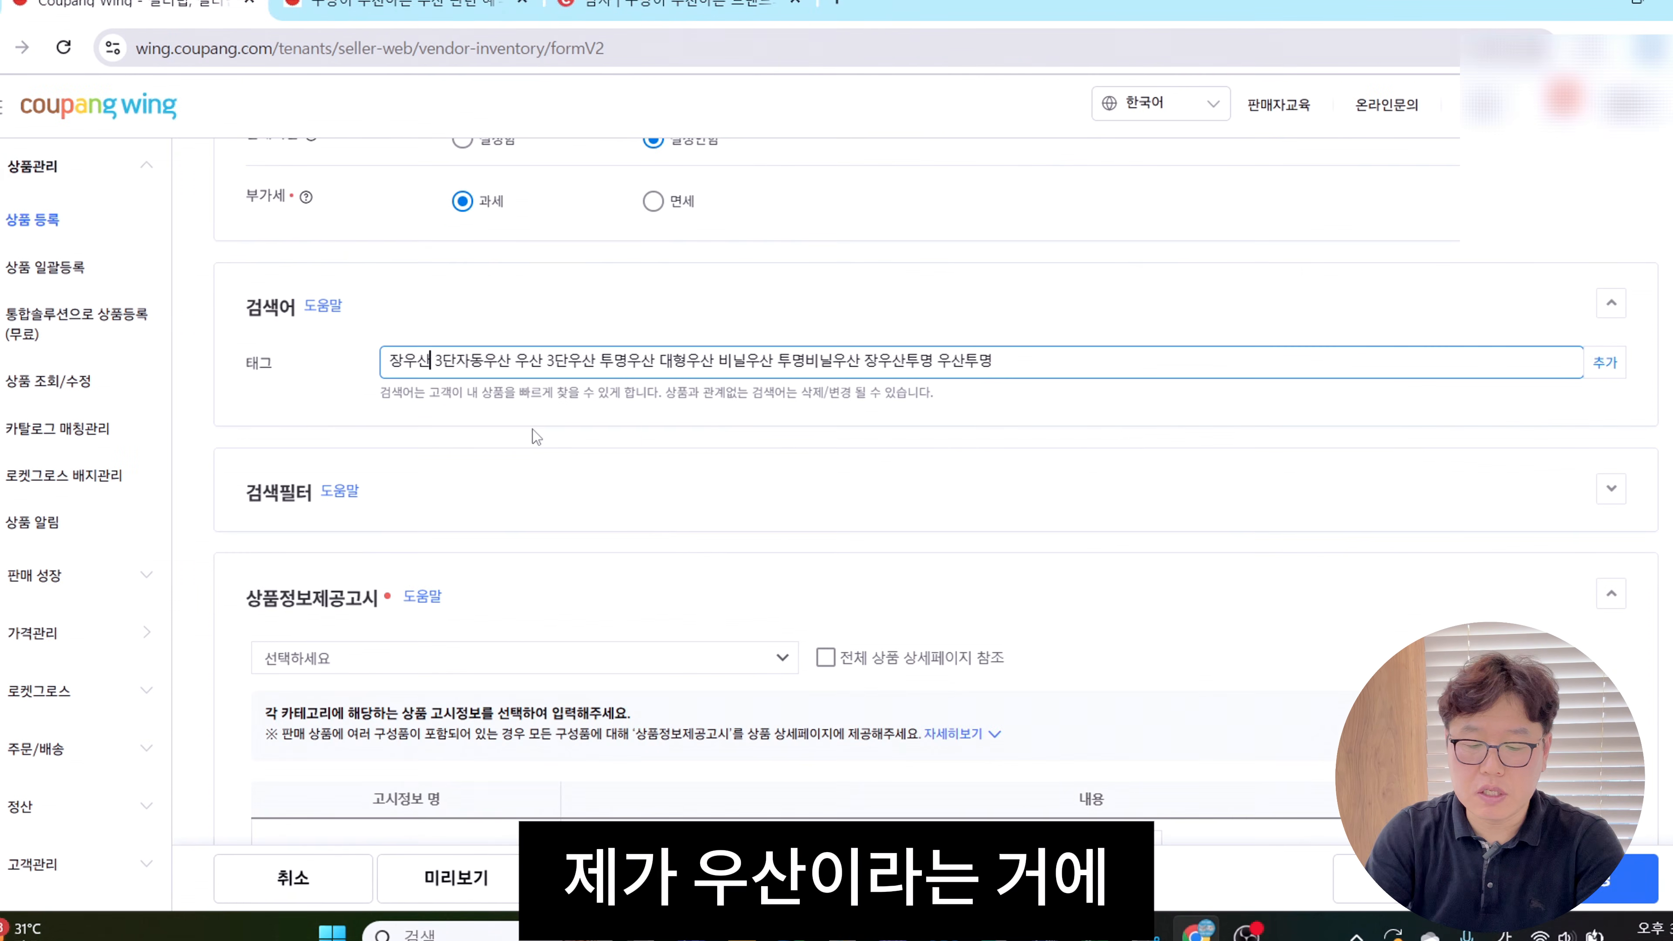
pyautogui.write(',')
pyautogui.press('Right')
pyautogui.press('Right')
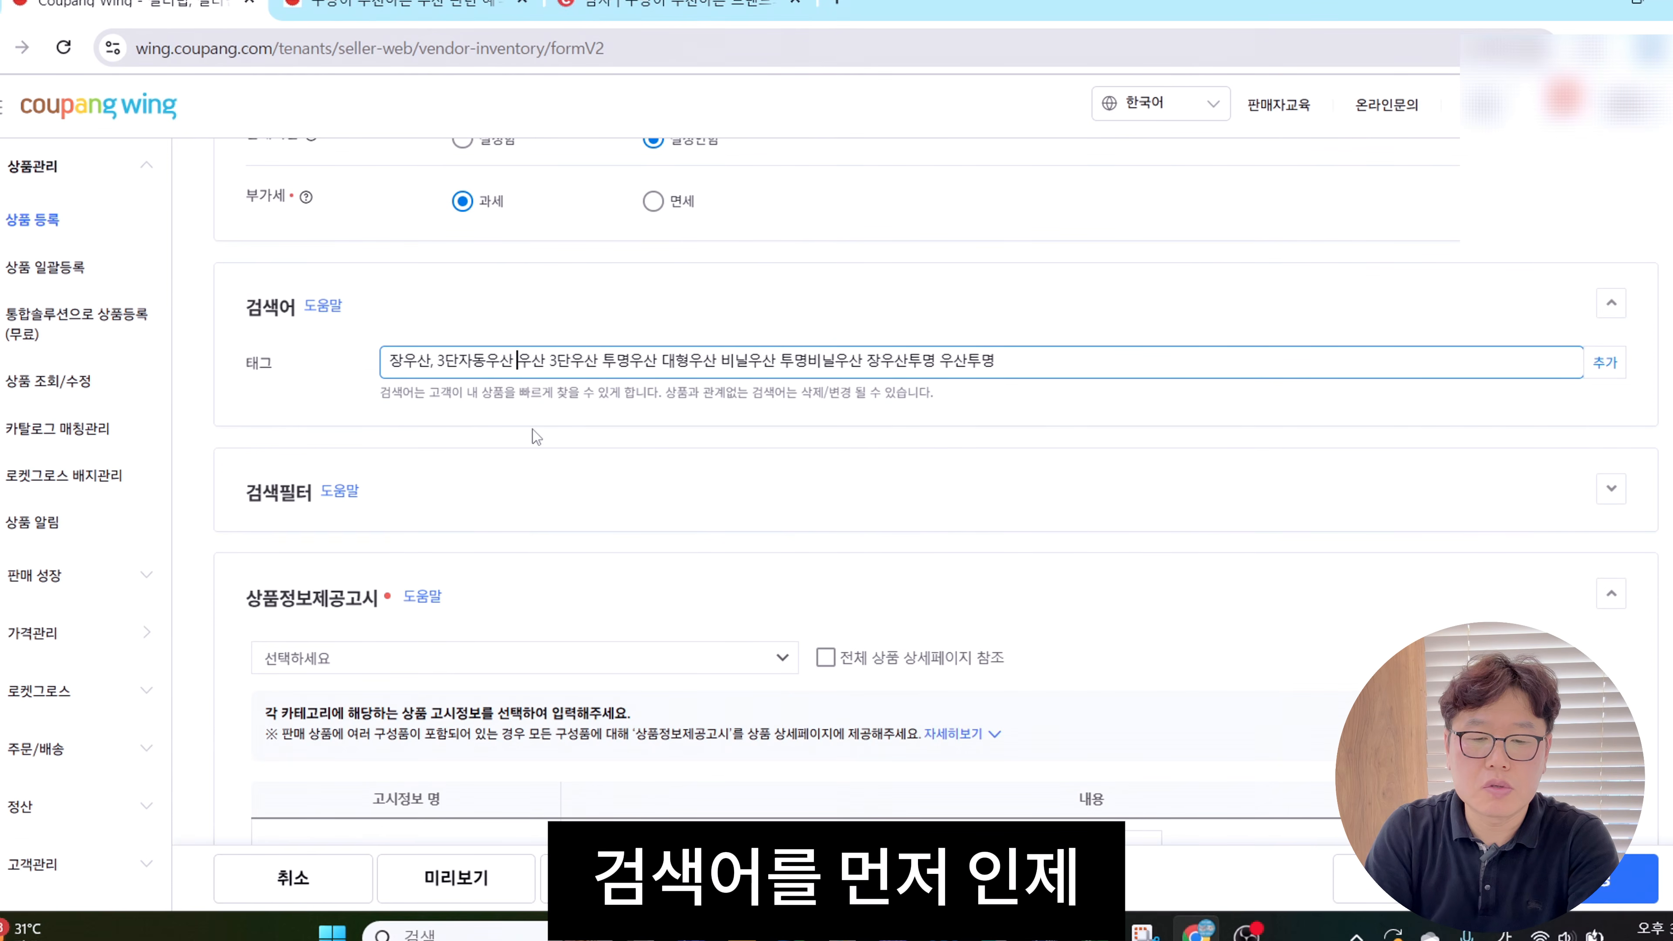
pyautogui.write(',')
pyautogui.press('Right')
pyautogui.press('Right')
pyautogui.write(',')
# Add commas after 3단우산, 투명우산 and 대형우산 in the 태그 field
pyautogui.press('Right')
pyautogui.press('Right')
pyautogui.press('Right')
pyautogui.press('Right')
pyautogui.press('Right')
pyautogui.press('Right')
pyautogui.write(',')
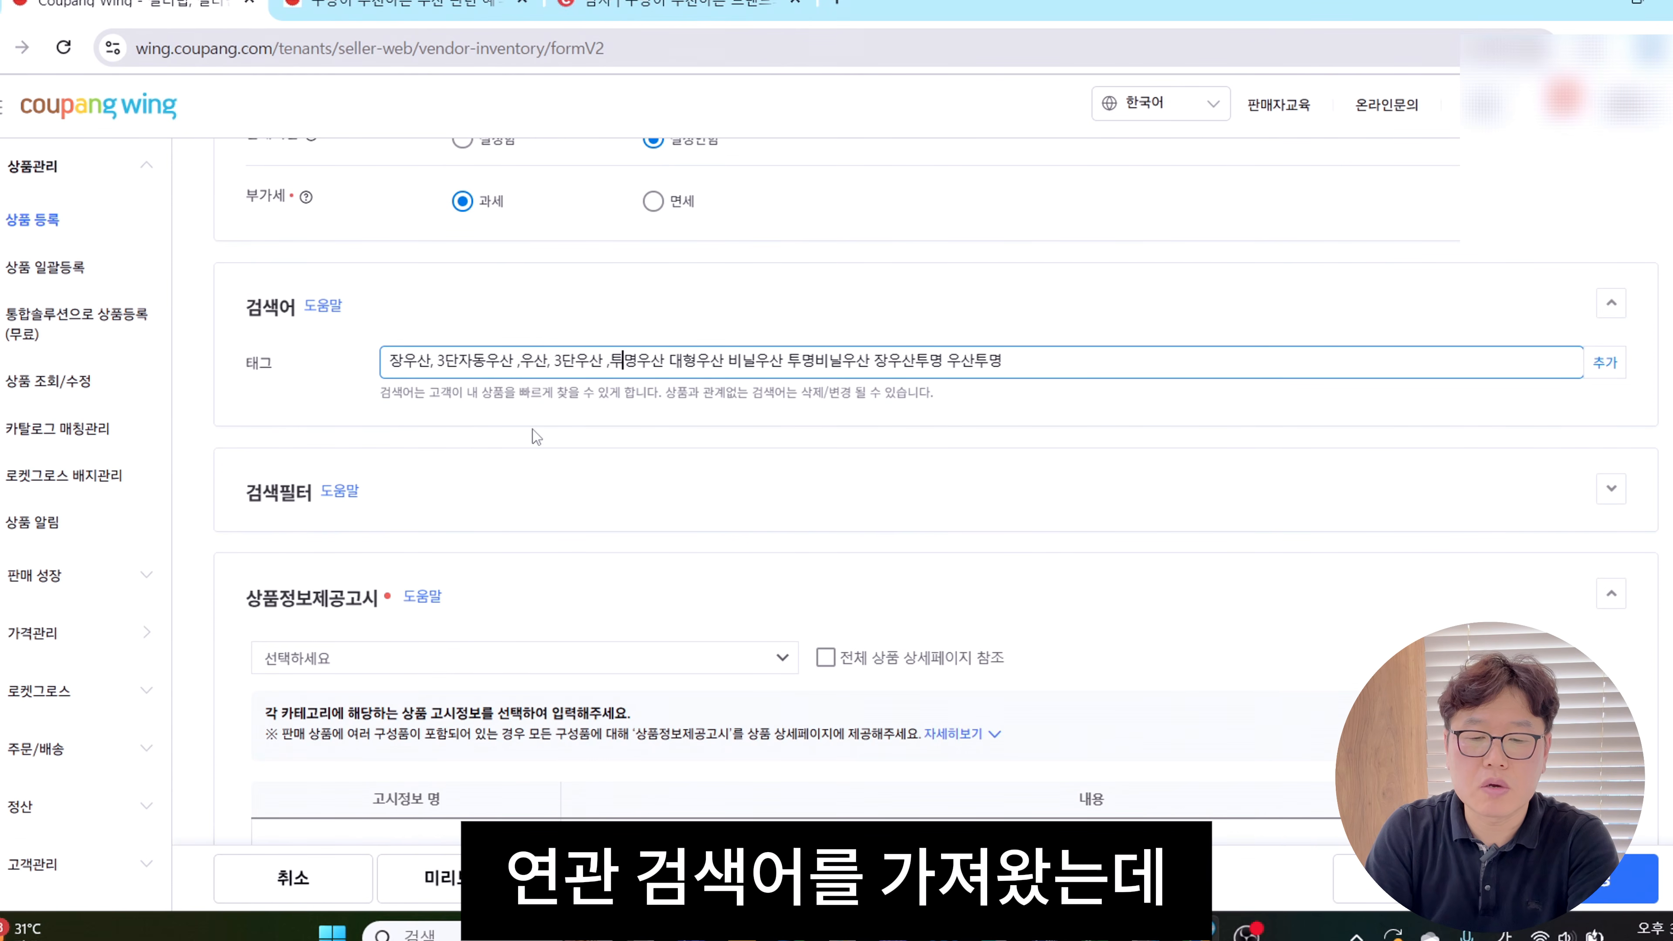
pyautogui.press('Right')
pyautogui.press('Right')
pyautogui.press('Right')
pyautogui.press('Right')
pyautogui.press('Right')
pyautogui.write(',')
pyautogui.press('Right')
pyautogui.press('Right')
pyautogui.press('Right')
pyautogui.press('Right')
pyautogui.press('Right')
pyautogui.write(',')
# Add commas after 비닐우산, 투명비닐우산 and 장우산투명 in the 태그 field
pyautogui.press('Right')
pyautogui.press('Right')
pyautogui.press('Right')
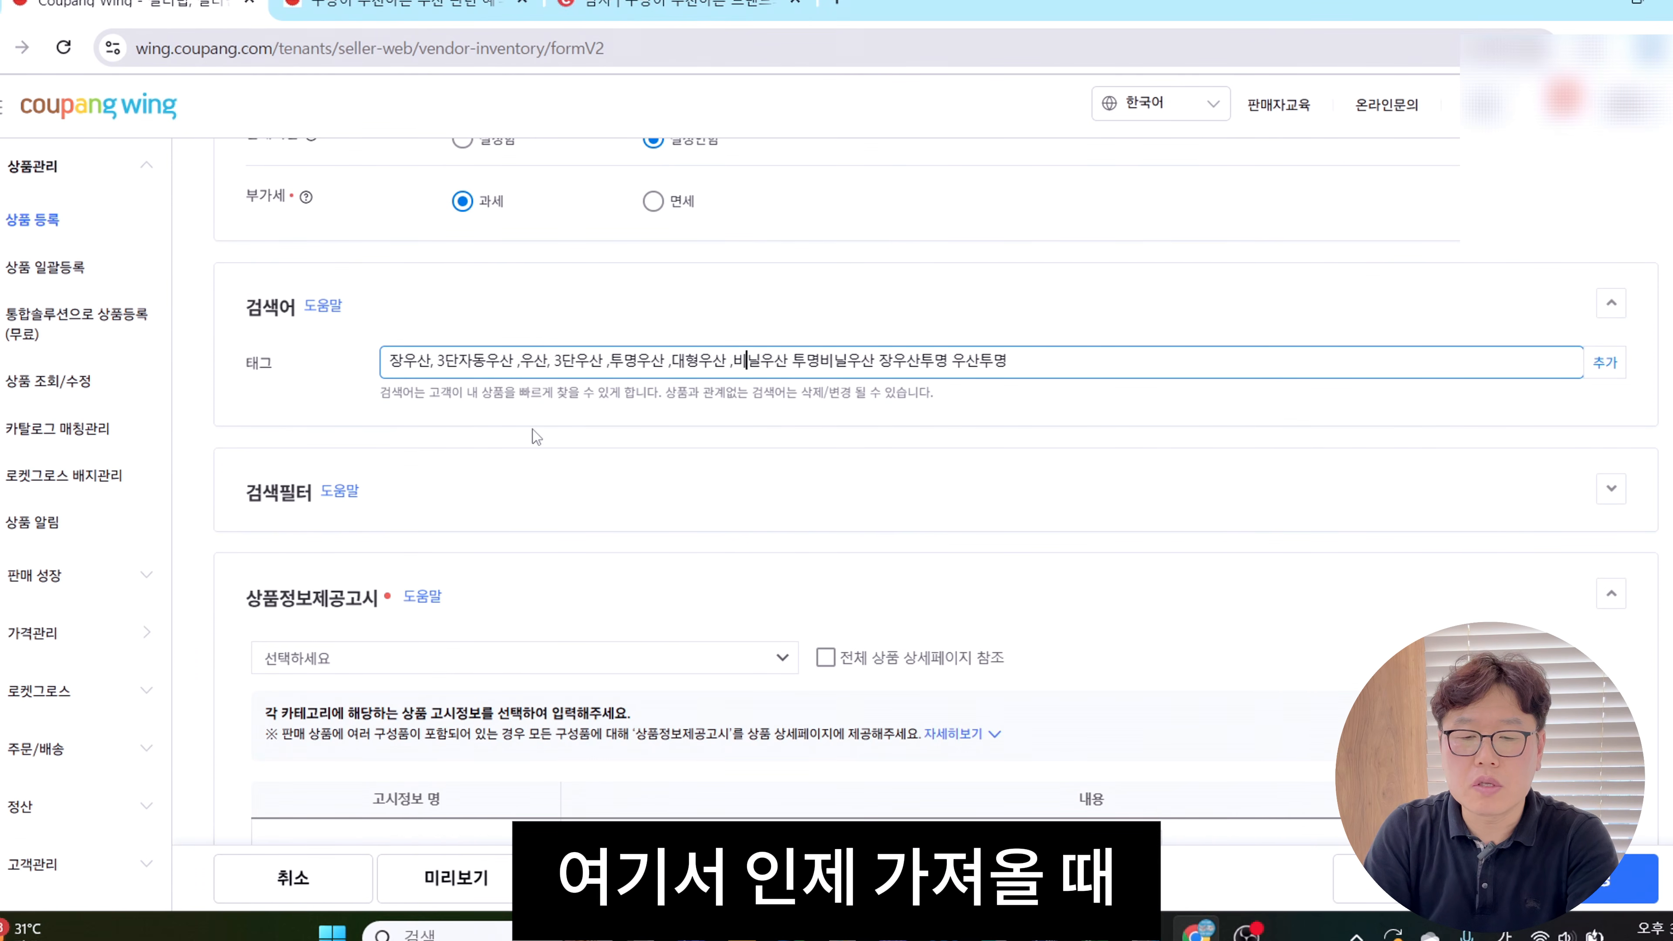
pyautogui.press('Right')
pyautogui.write(',')
pyautogui.press('Right')
pyautogui.press('Right')
pyautogui.press('Right')
pyautogui.press('Right')
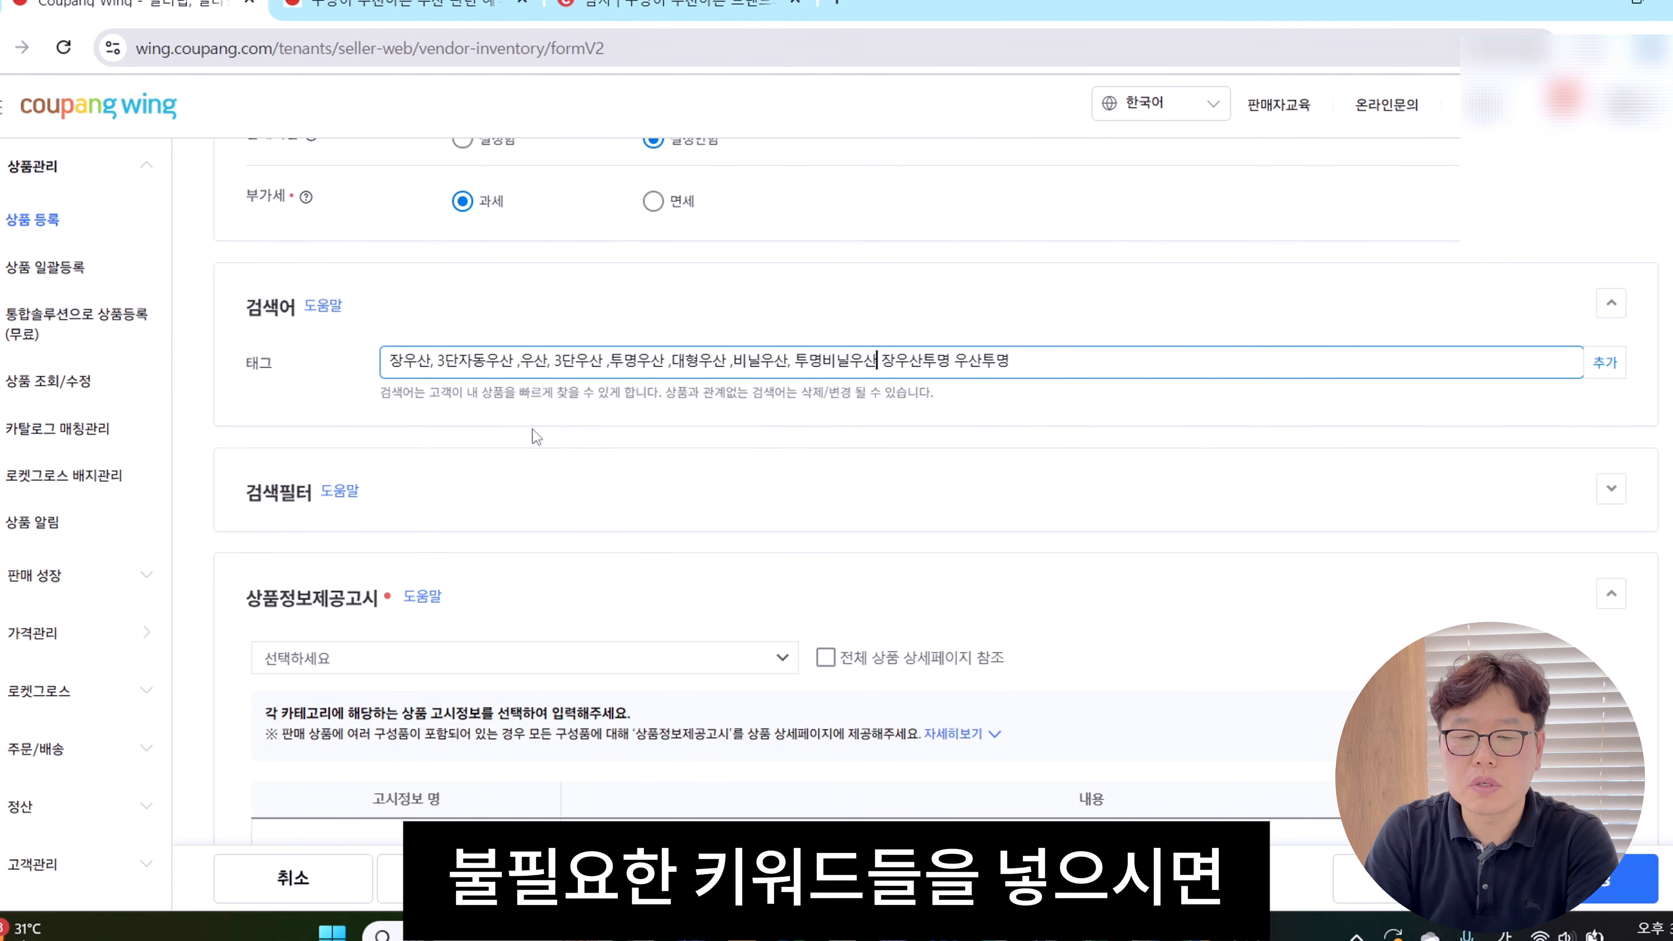
pyautogui.write(',')
pyautogui.press('Right')
pyautogui.press('Right')
pyautogui.press('Right')
pyautogui.press('Right')
pyautogui.press('Right')
pyautogui.press('Right')
pyautogui.press('Right')
pyautogui.write(',')
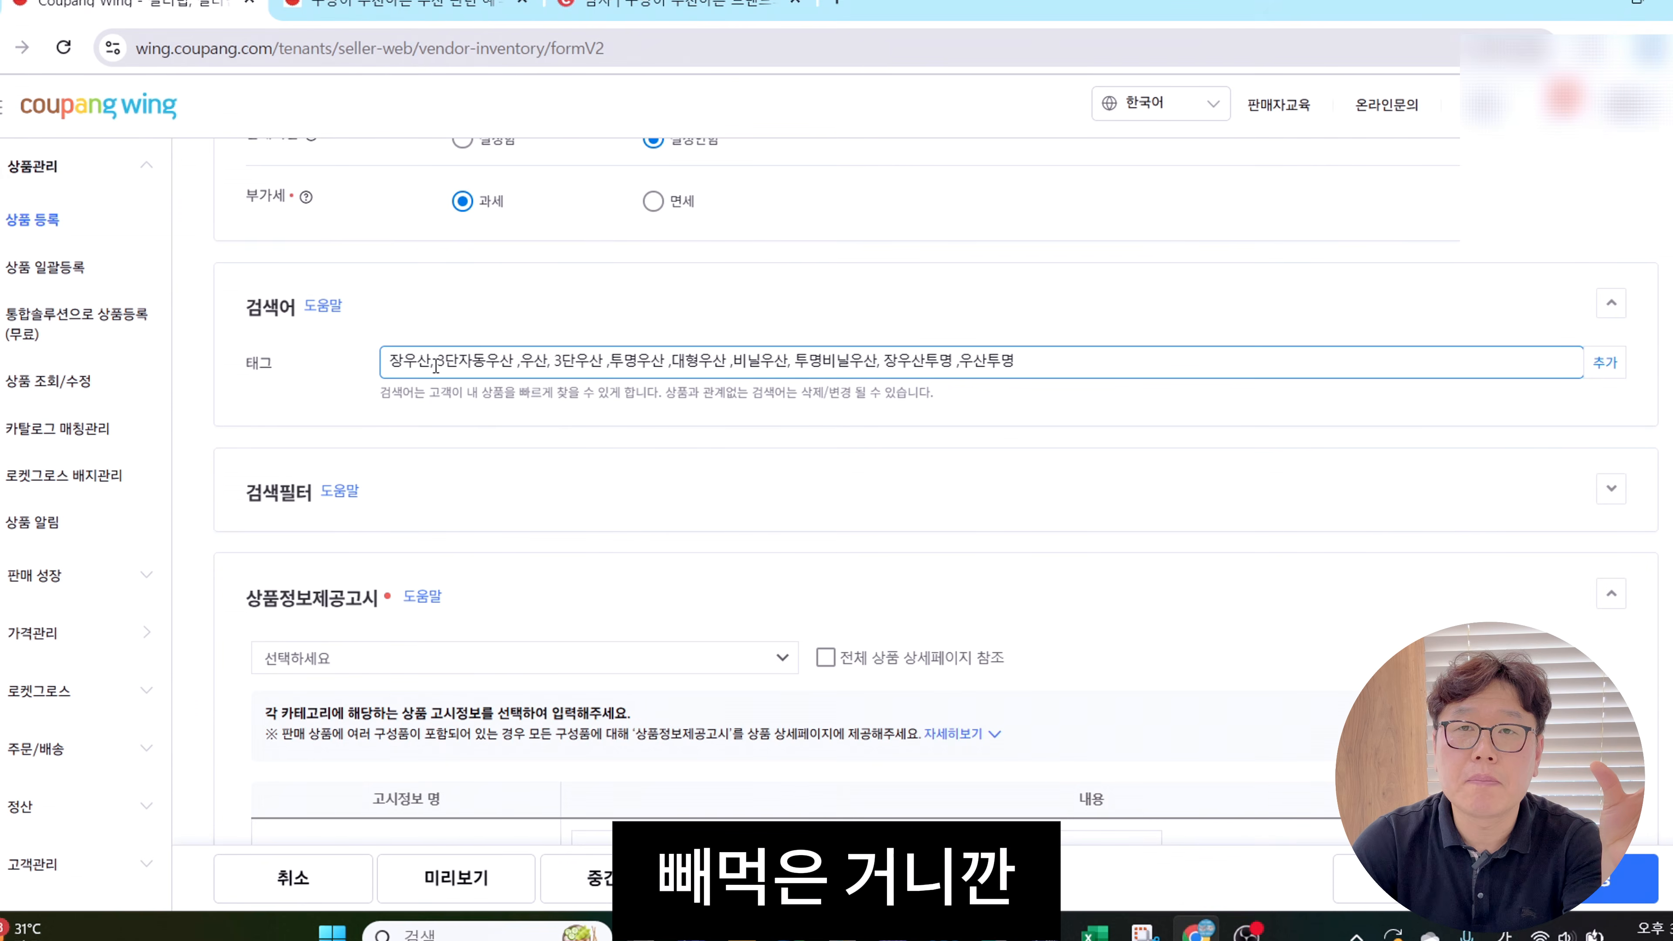
# Delete the first keyword, 장우산, together with its comma from the 태그 field
pyautogui.press('BackSpace')
pyautogui.press('BackSpace')
pyautogui.press('BackSpace')
pyautogui.press('BackSpace')
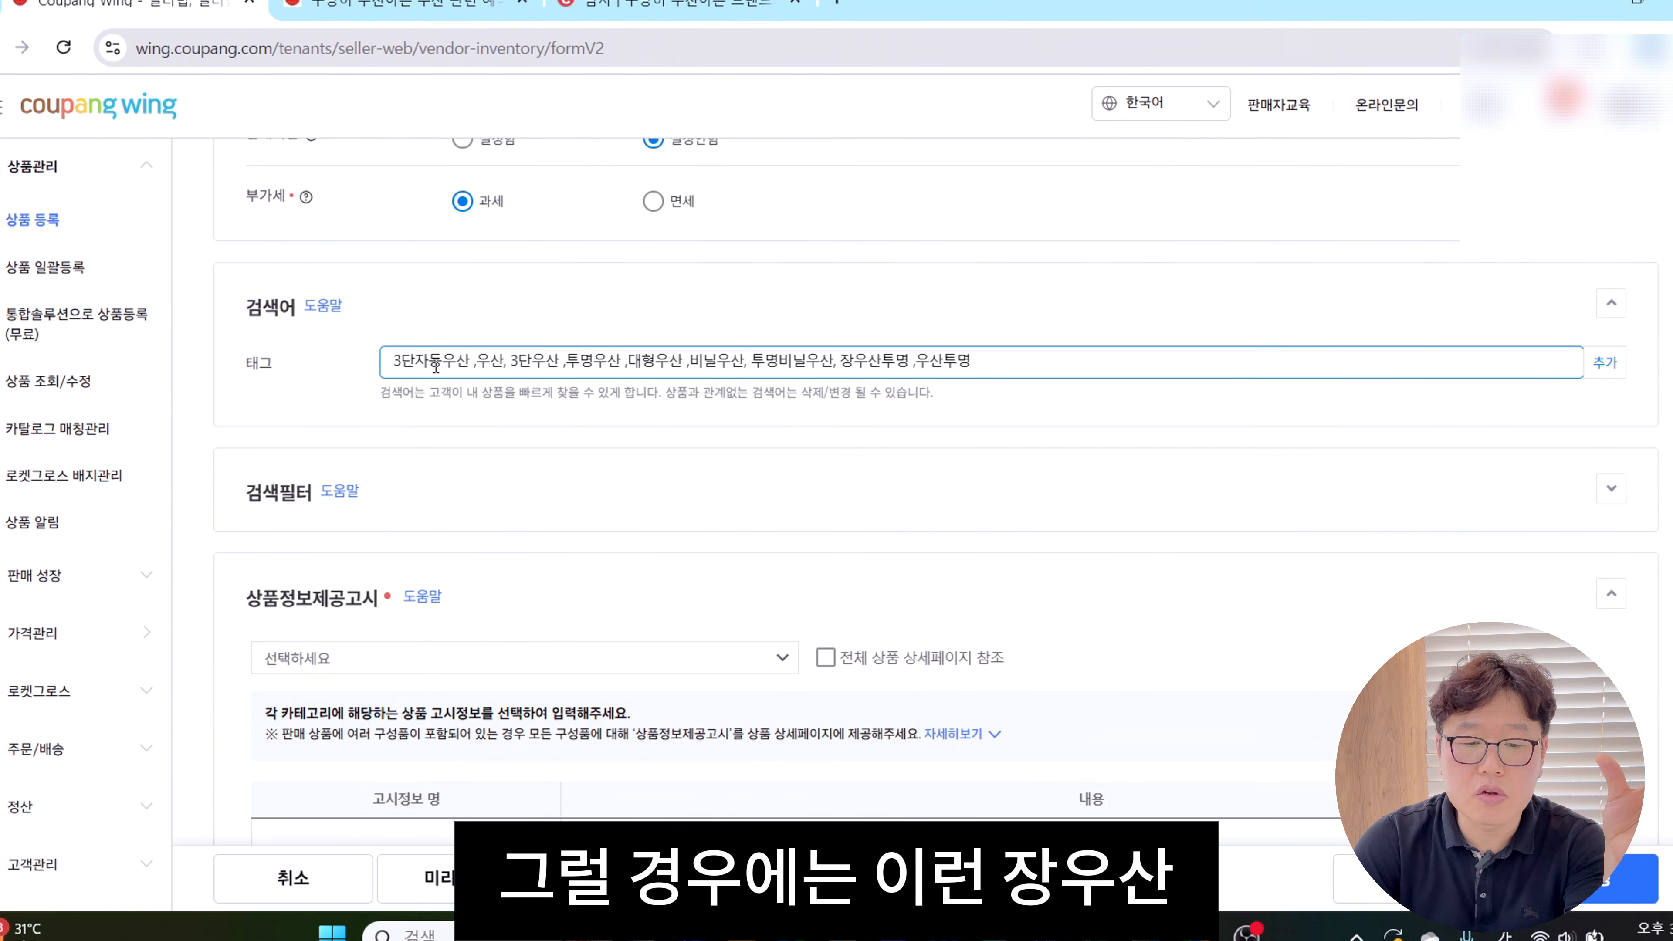
# Delete the keyword 투명우산 that follows 3단우산 in the 태그 field
pyautogui.press('Right')
pyautogui.press('Right')
pyautogui.press('Right')
pyautogui.press('Right')
pyautogui.press('Right')
pyautogui.press('Right')
pyautogui.press('Right')
pyautogui.press('Right')
pyautogui.press('Right')
pyautogui.press('Right')
pyautogui.press('Right')
pyautogui.press('Right')
pyautogui.press('Right')
pyautogui.press('Right')
pyautogui.press('Right')
pyautogui.press('Right')
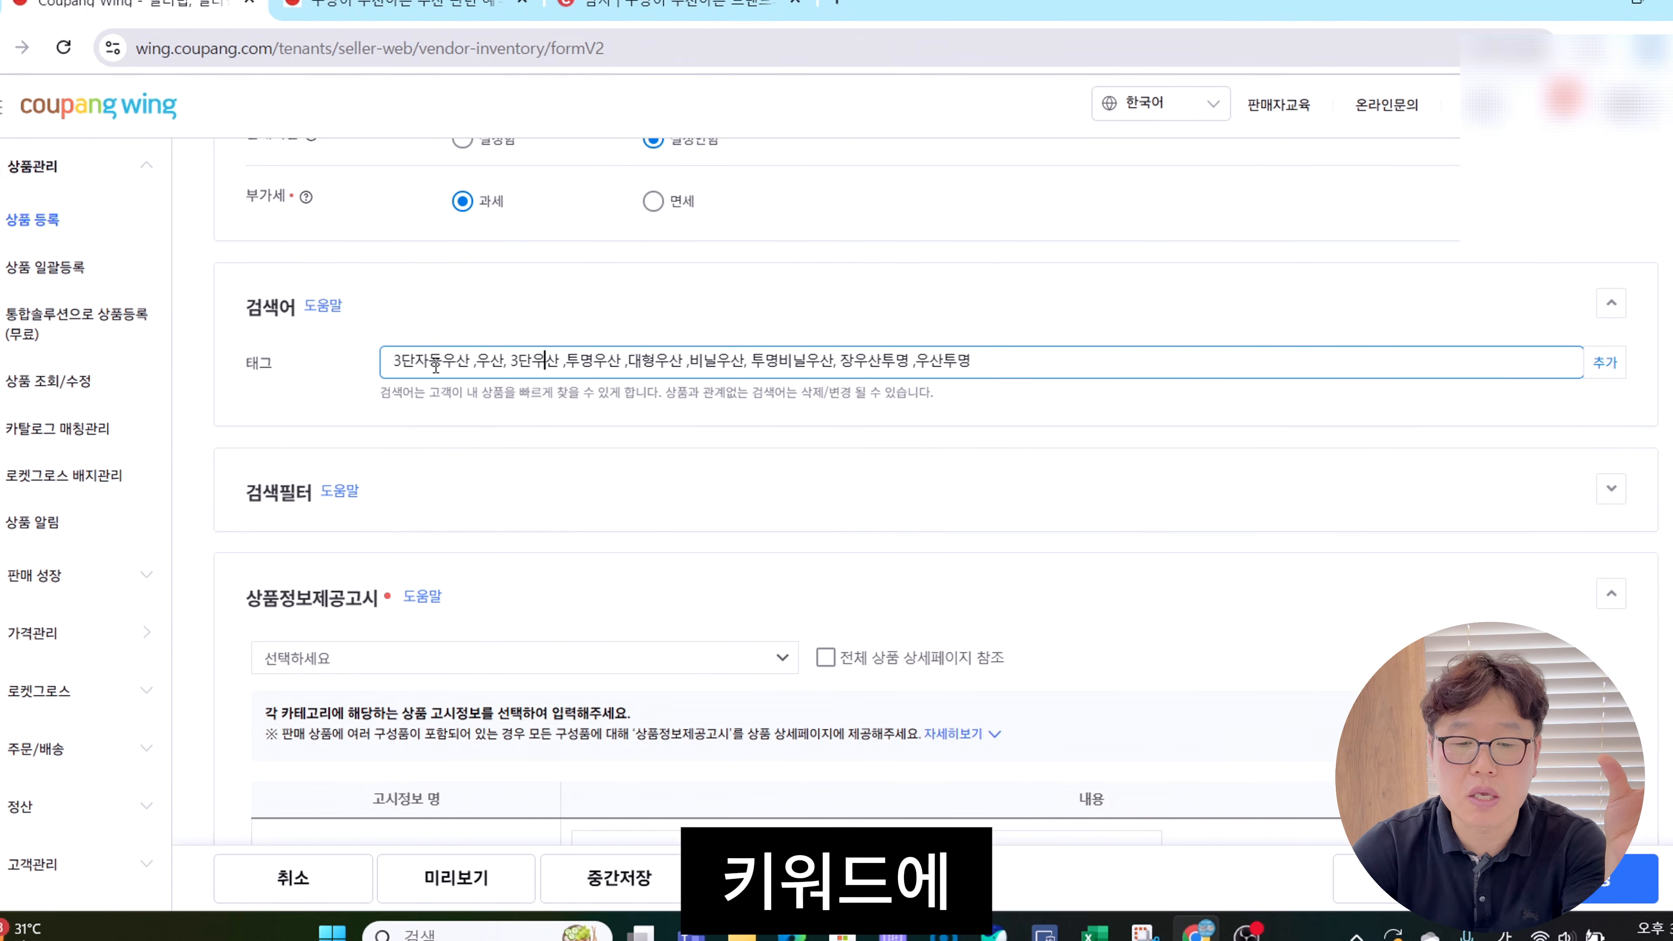
pyautogui.press('Right')
pyautogui.press('Right')
pyautogui.press('Right')
pyautogui.press('Right')
pyautogui.press('Right')
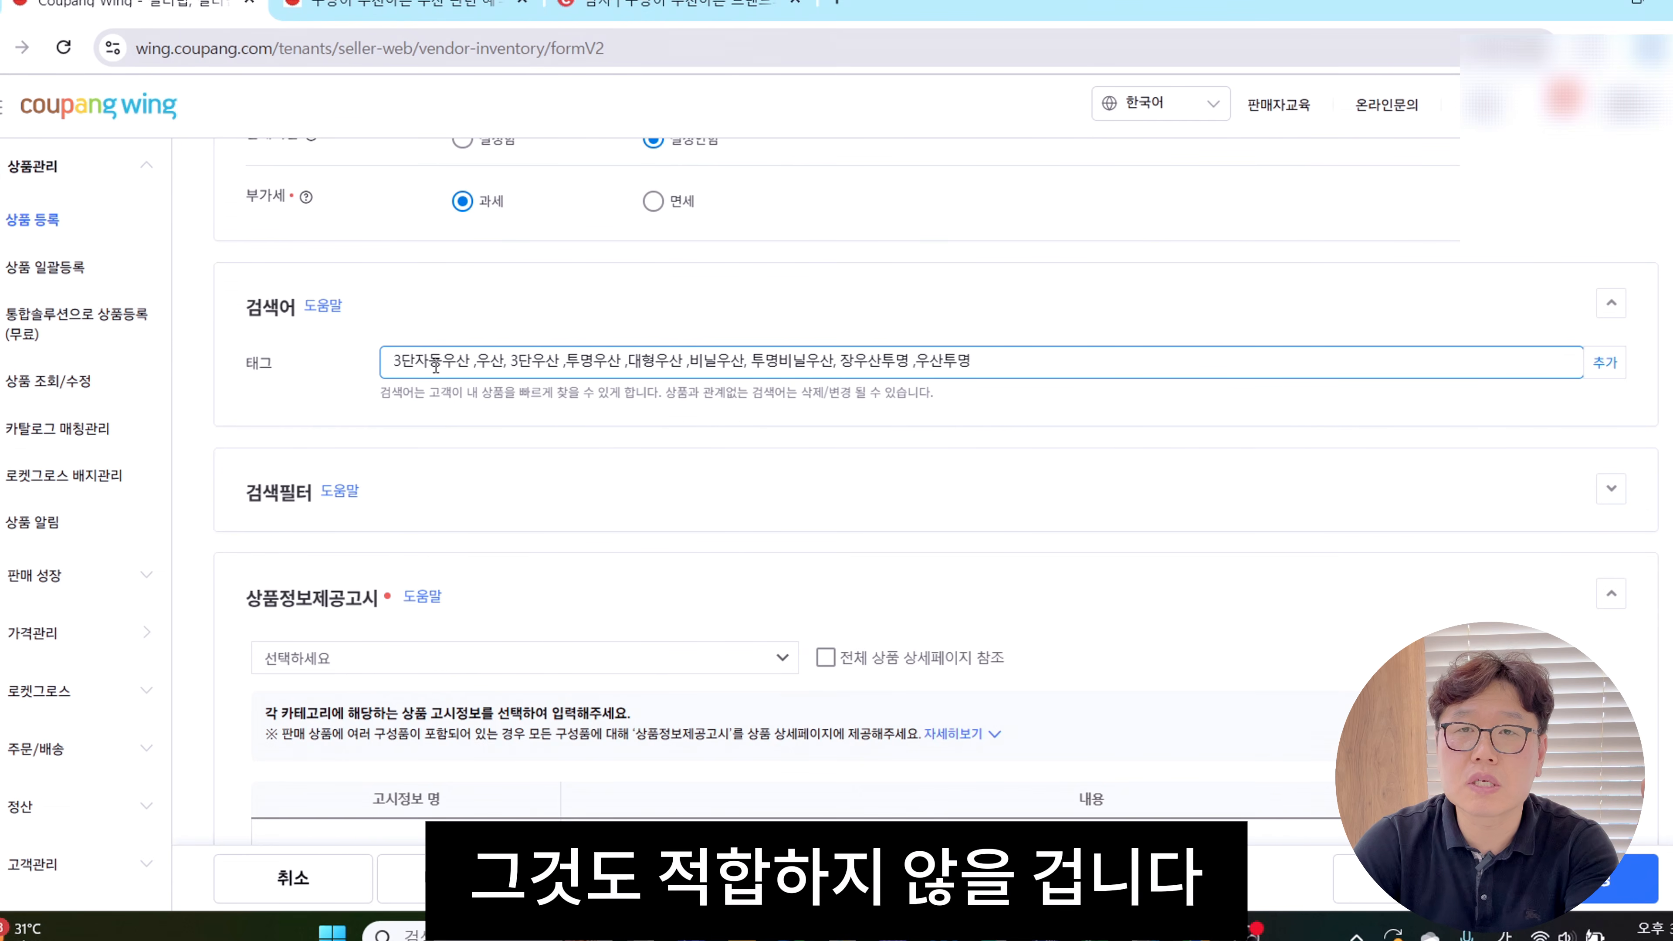
pyautogui.press('BackSpace')
pyautogui.press('BackSpace')
pyautogui.press('BackSpace')
pyautogui.press('BackSpace')
pyautogui.press('BackSpace')
pyautogui.press('BackSpace')
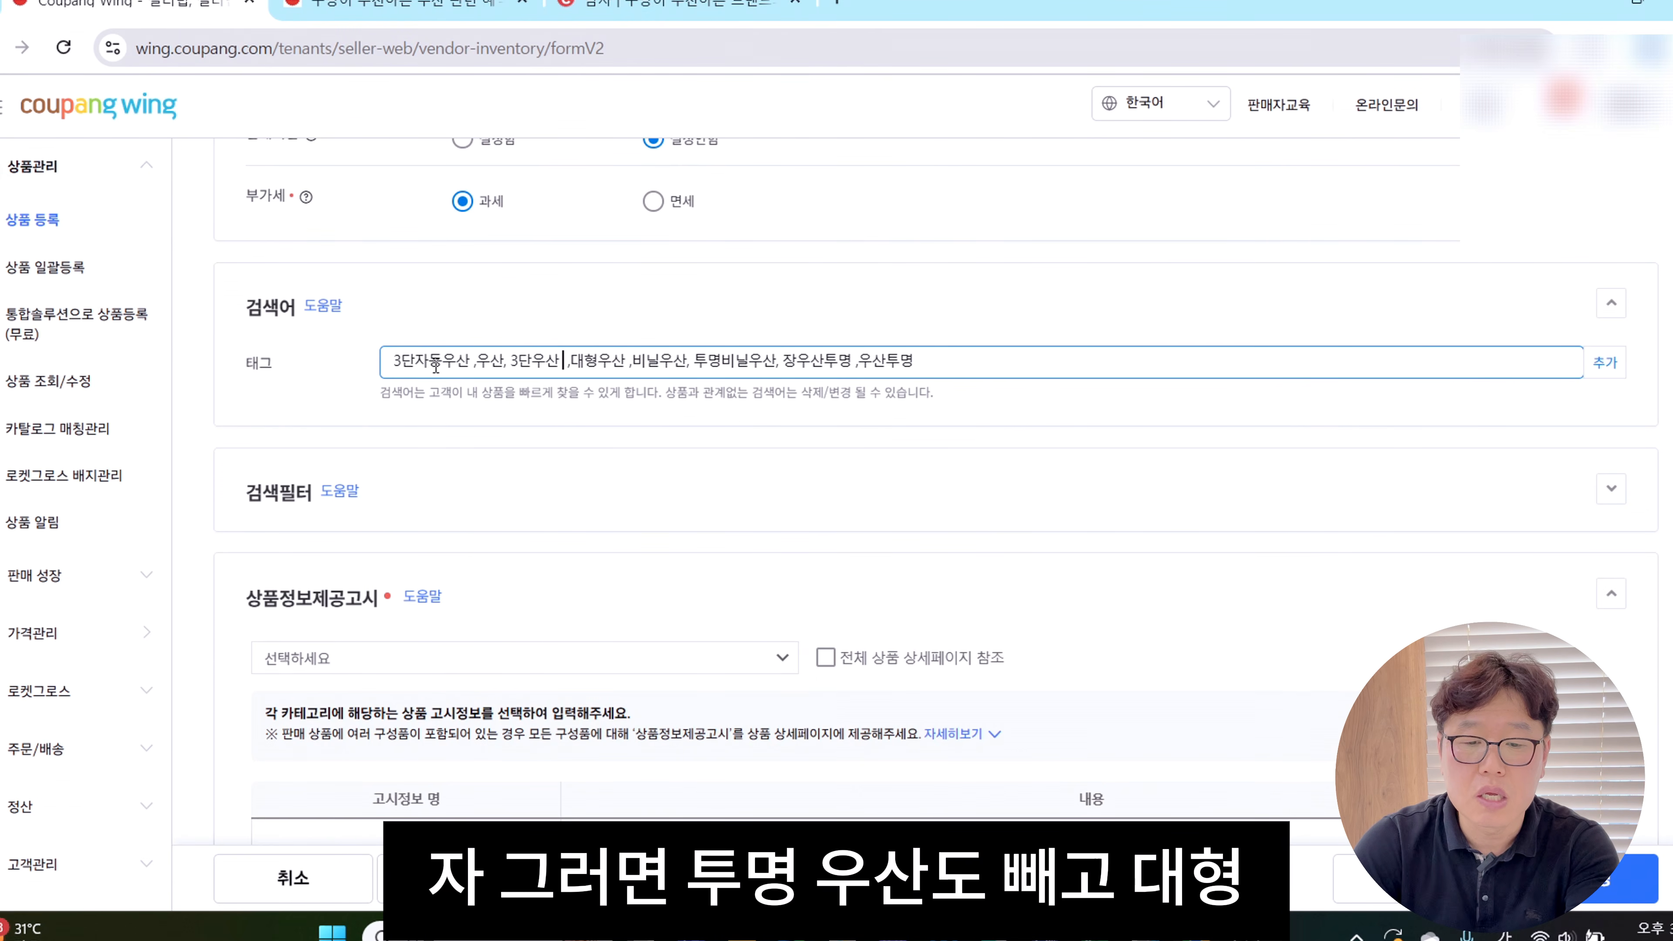
# Delete the keywords 대형우산 and 비닐우산 with their commas from the 태그 field
pyautogui.press('Delete')
pyautogui.press('Delete')
pyautogui.press('Delete')
pyautogui.press('Delete')
pyautogui.press('Delete')
pyautogui.press('Delete')
pyautogui.press('Delete')
pyautogui.press('Delete')
pyautogui.press('Delete')
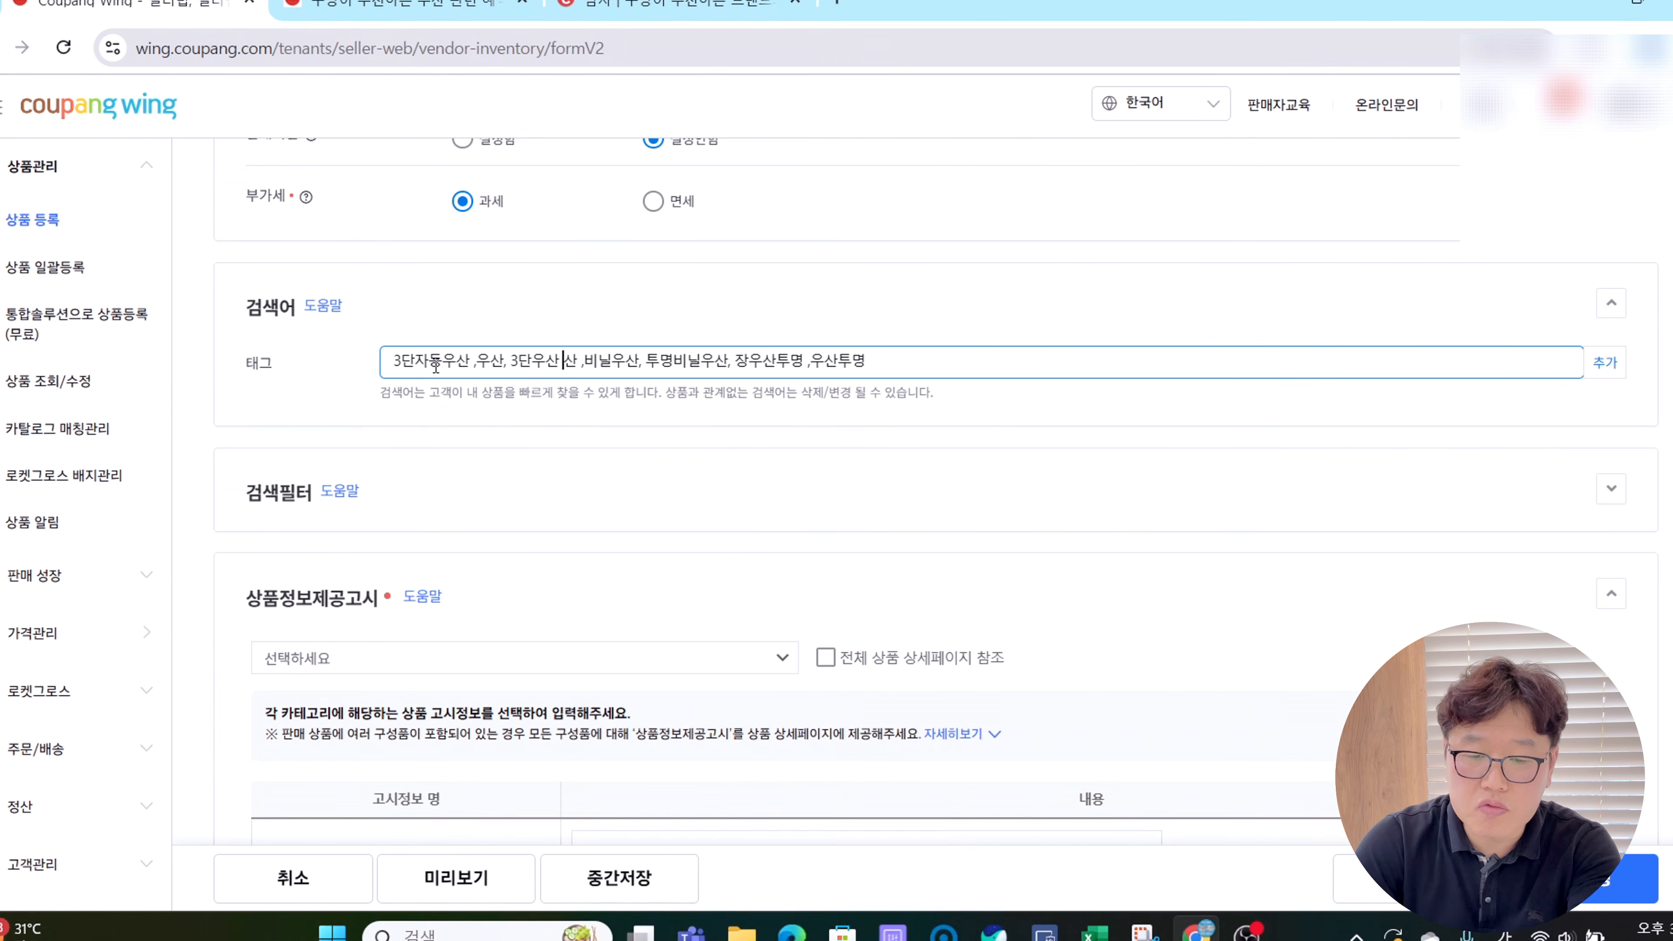
pyautogui.press('Delete')
pyautogui.press('Delete')
pyautogui.press('Delete')
pyautogui.press('Delete')
pyautogui.press('Delete')
pyautogui.press('Delete')
pyautogui.press('Delete')
pyautogui.press('Delete')
pyautogui.press('Delete')
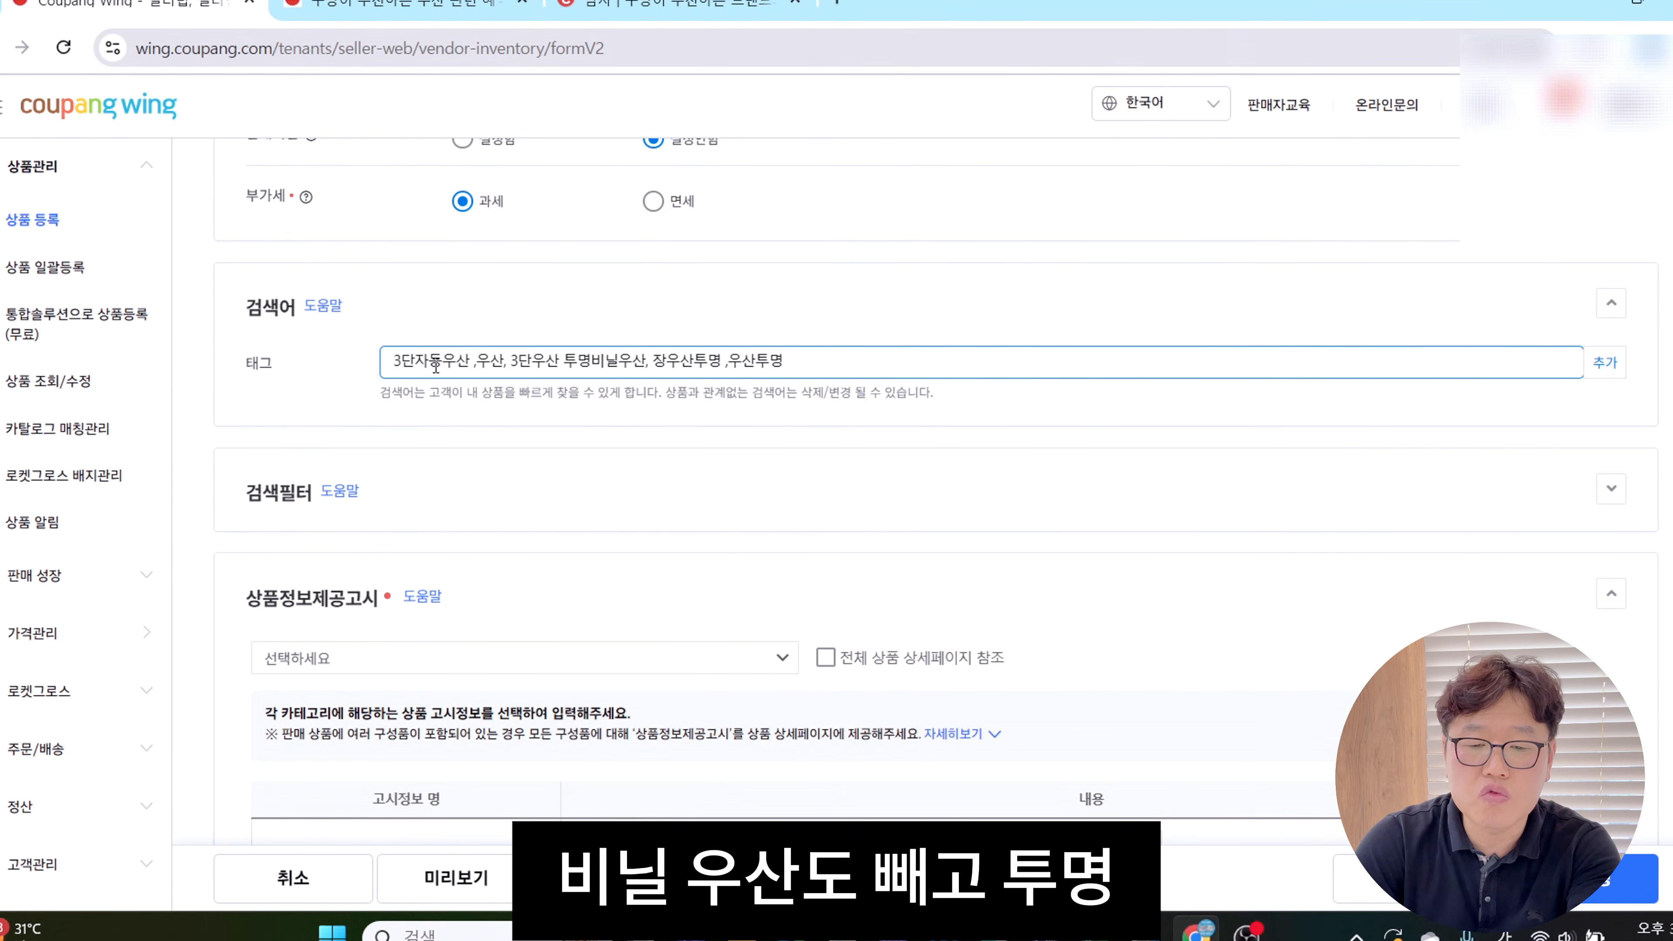
# Delete the keyword 투명비닐우산 and its comma from the 태그 field
pyautogui.press('Delete')
pyautogui.press('Delete')
pyautogui.press('Delete')
pyautogui.press('Delete')
pyautogui.press('Delete')
pyautogui.press('Delete')
pyautogui.press('Delete')
pyautogui.press('Delete')
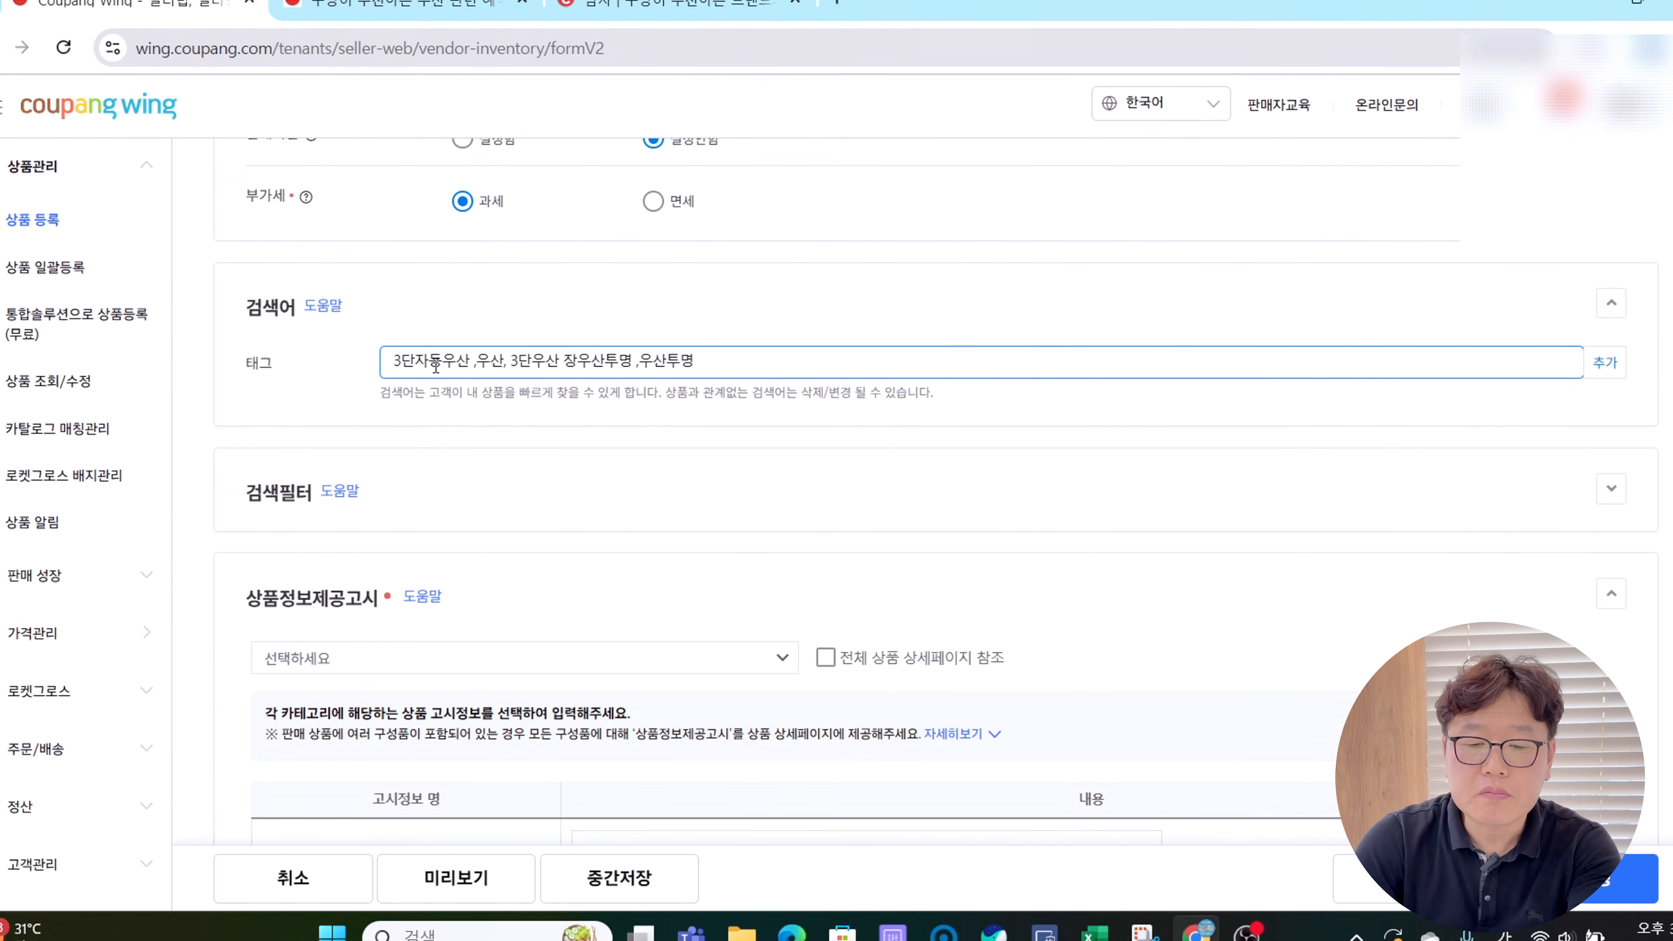
# Delete 장우산투명 and 우산투명, and add the remaining 3단자동우산, 우산 and 3단우산 as search tags
pyautogui.press('Delete')
pyautogui.press('Delete')
pyautogui.press('Delete')
pyautogui.press('Delete')
pyautogui.press('Delete')
pyautogui.press('Delete')
pyautogui.press('Delete')
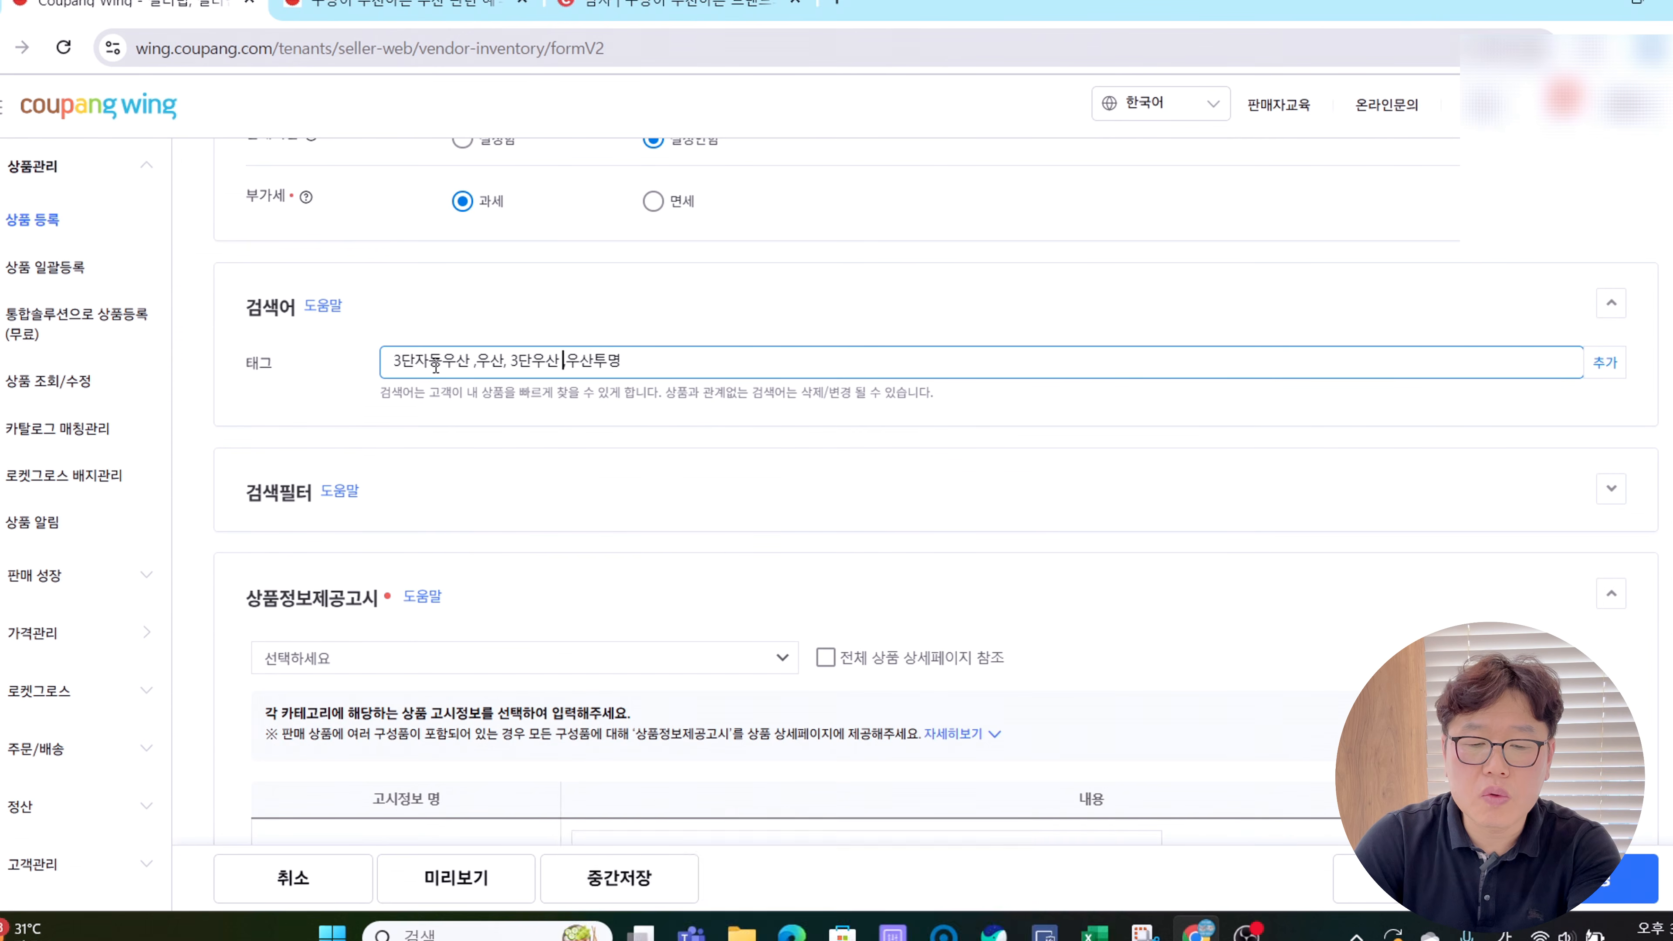
pyautogui.press('Return')
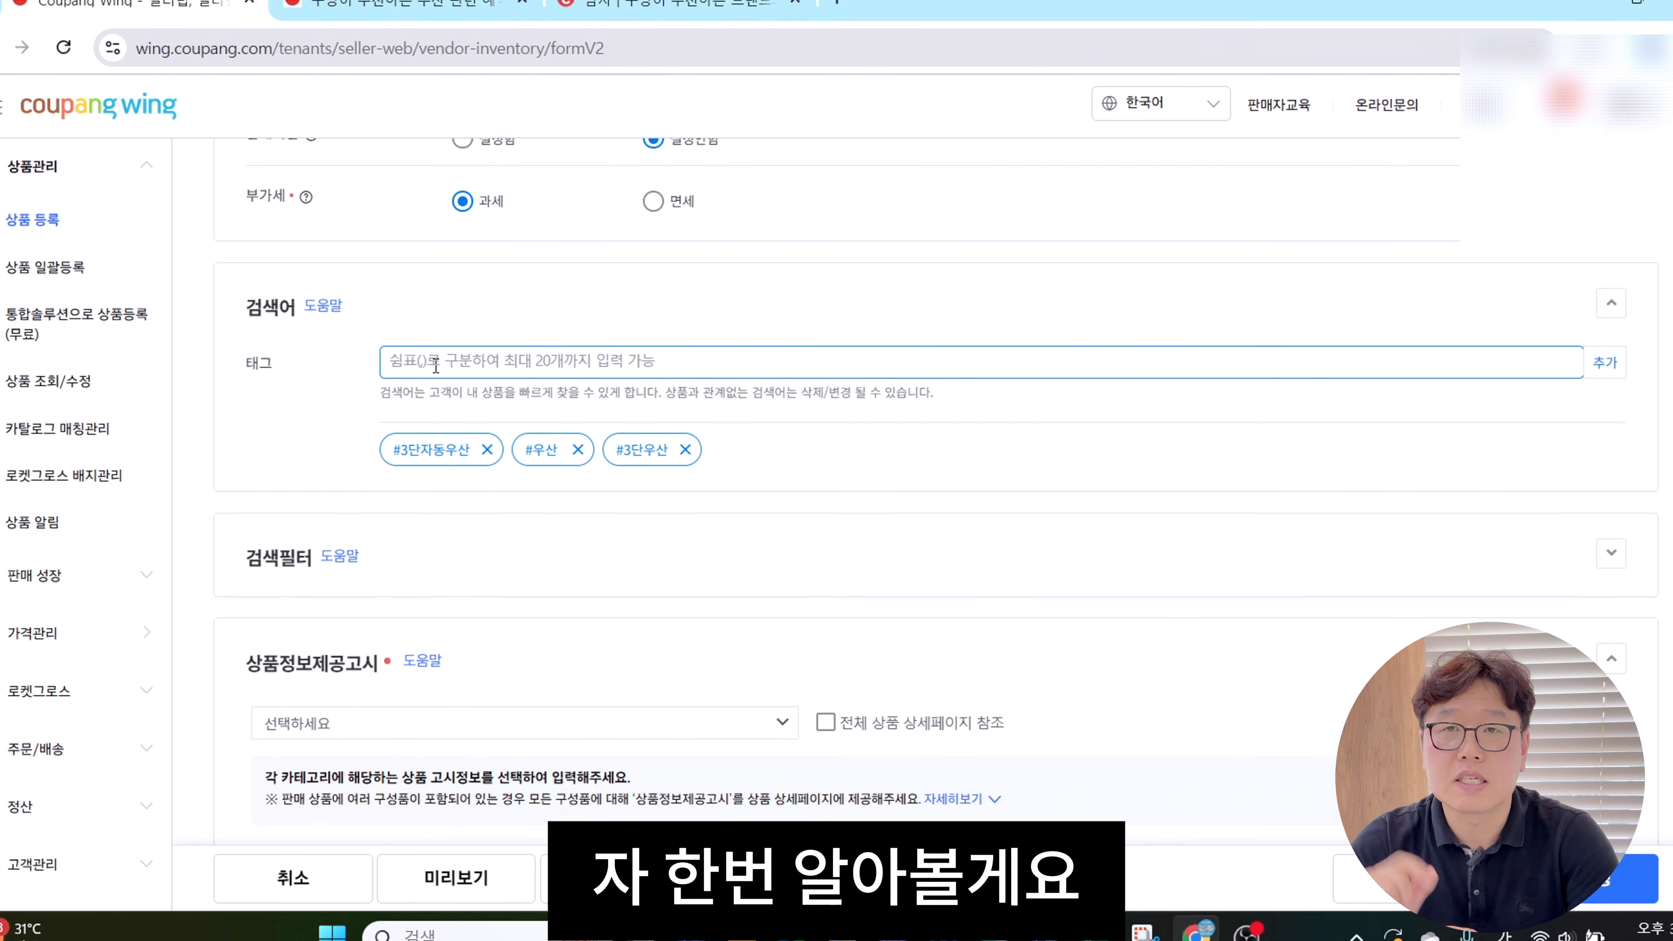
# Add the spaced keyword variants 3단 자동우산 and 3단 우산 as separate search tags
pyautogui.write('3ㄷ')
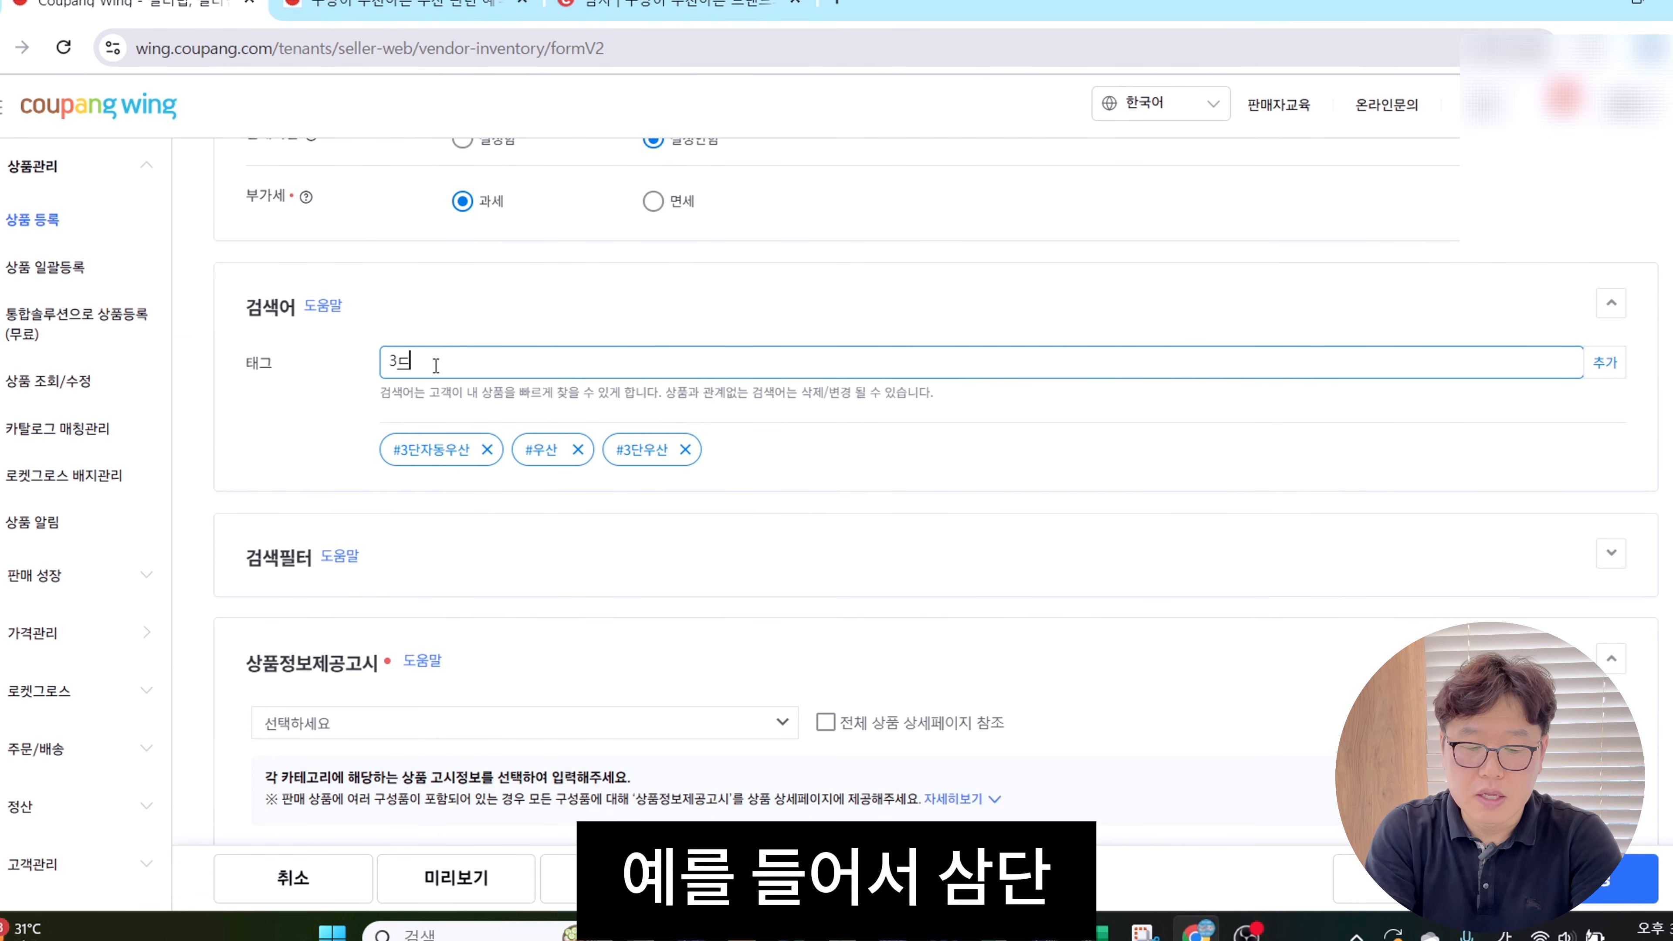
pyautogui.write(' 자동우산')
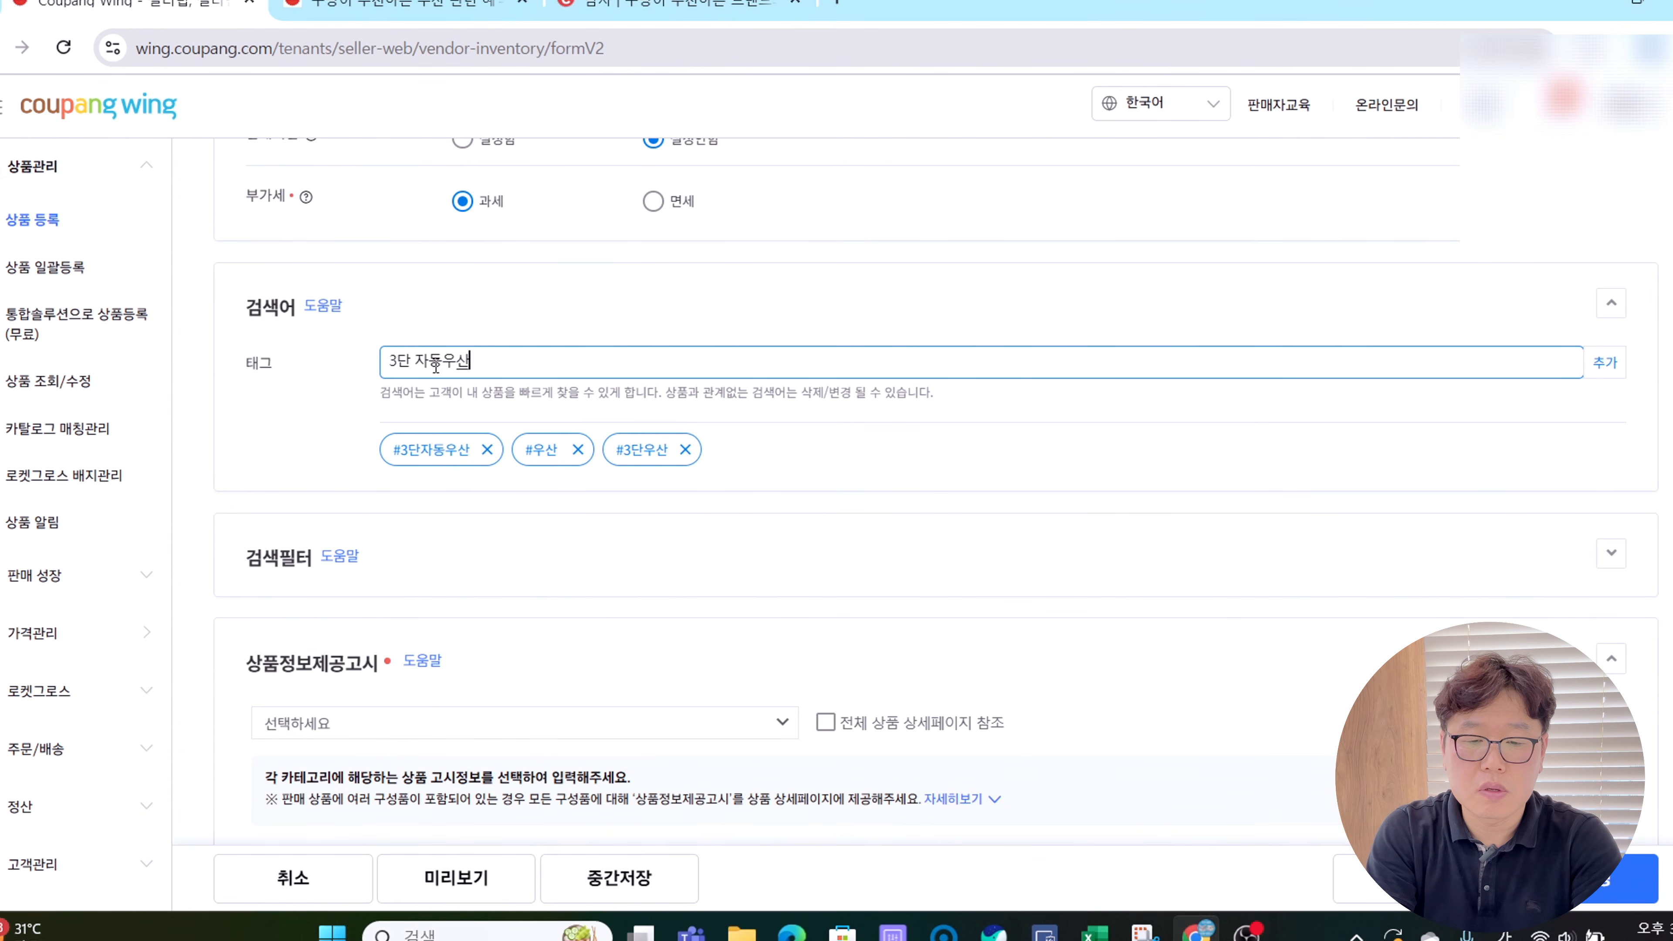
pyautogui.press('Return')
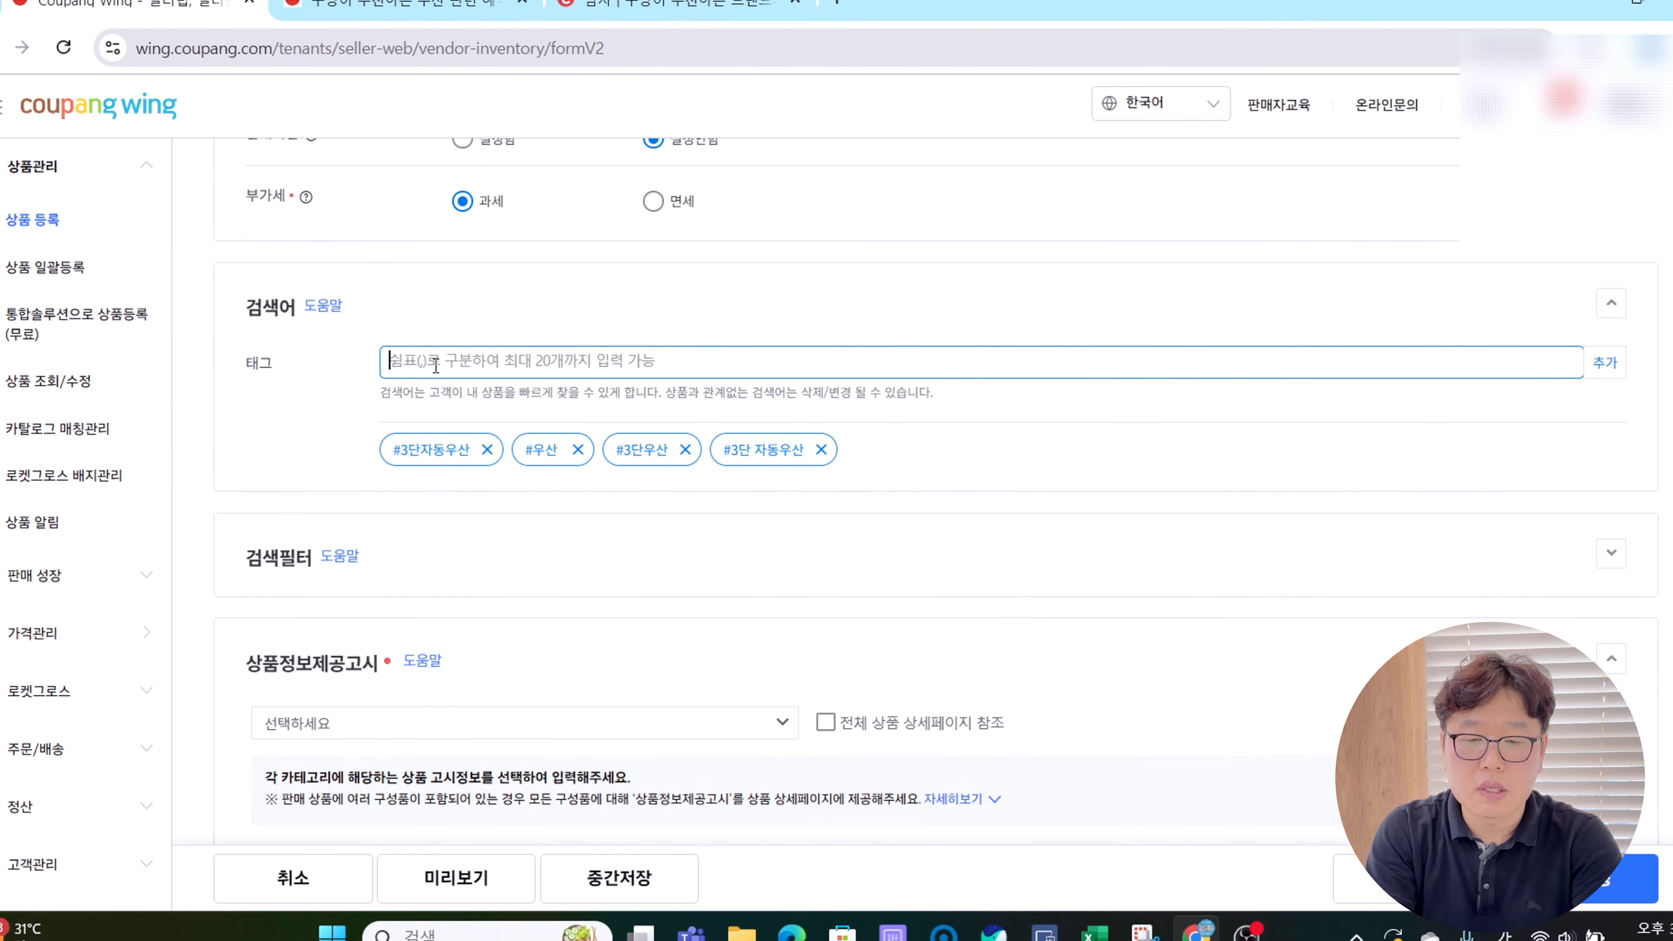
pyautogui.write('3')
pyautogui.write('단 우산')
pyautogui.press('Return')
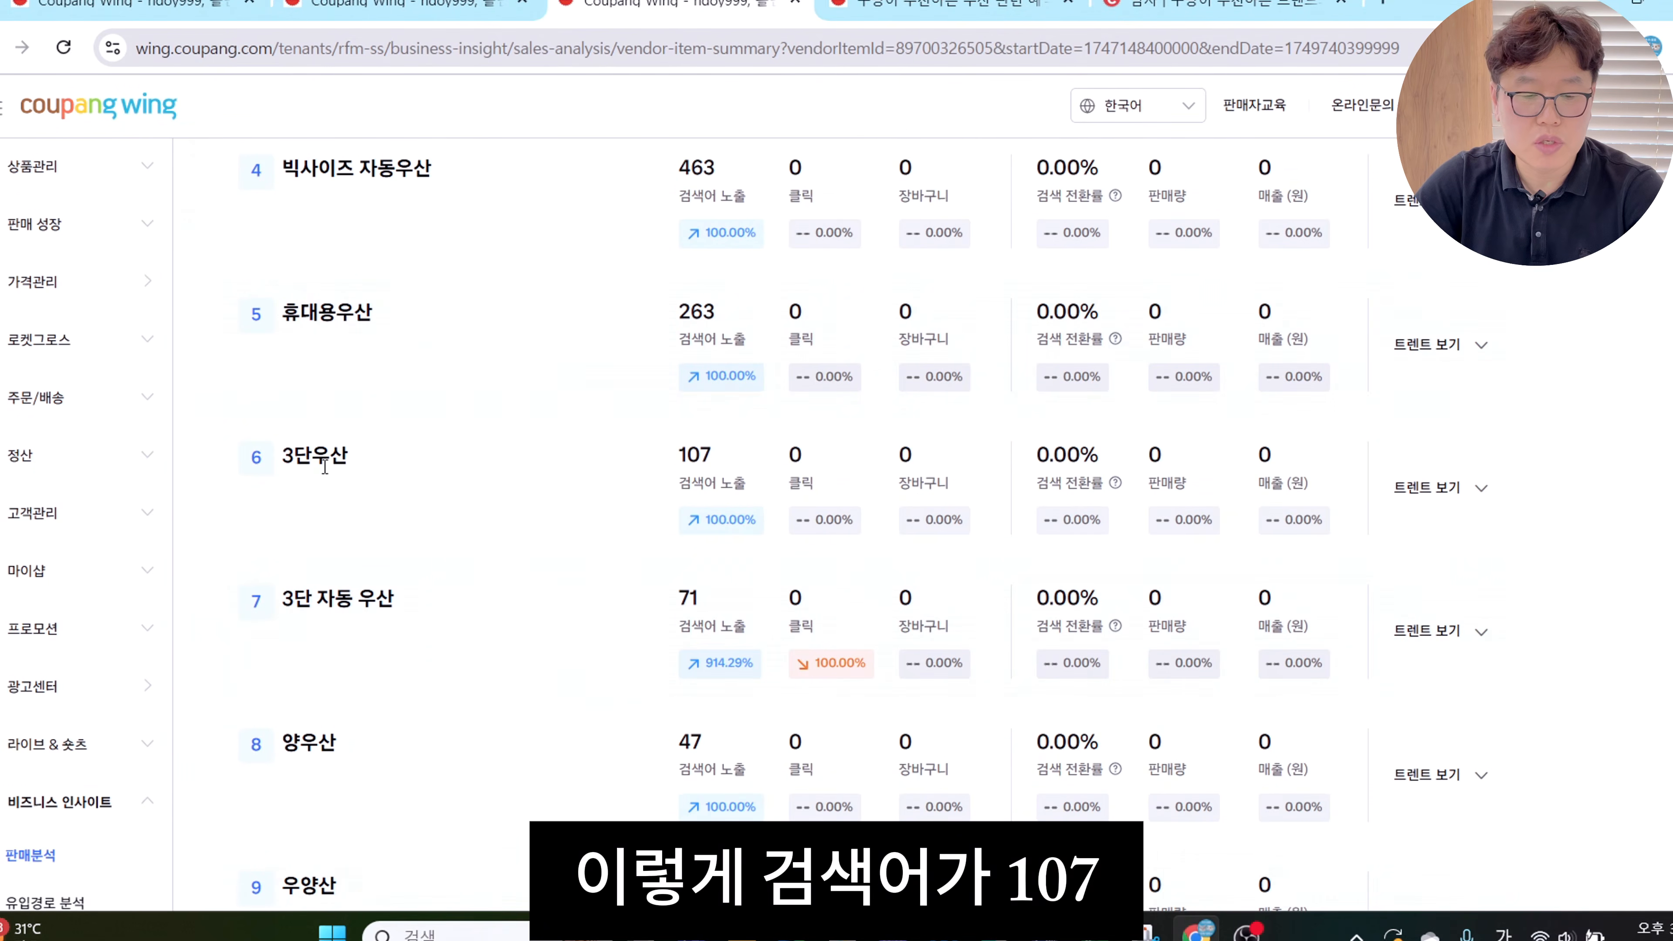
# Compare the search impressions of 3단우산 and the spaced 3단 우산 in the 판매분석 keyword list
pyautogui.moveTo(355, 459); pyautogui.dragTo(256, 455)
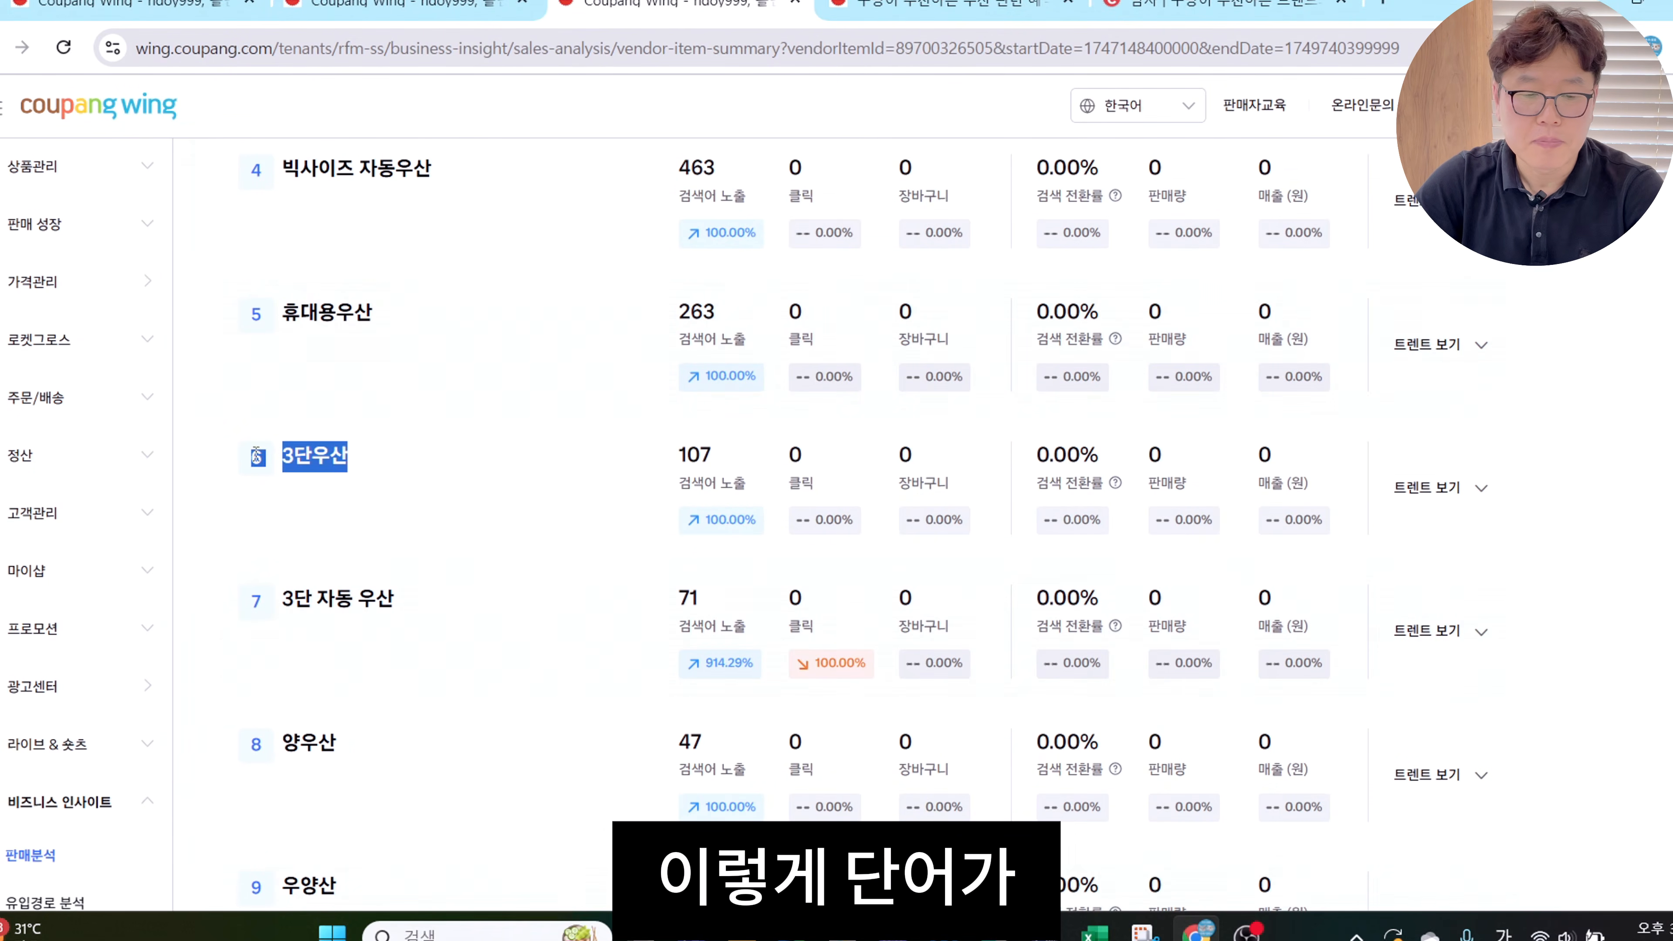
pyautogui.scroll(-2, 678, 458)
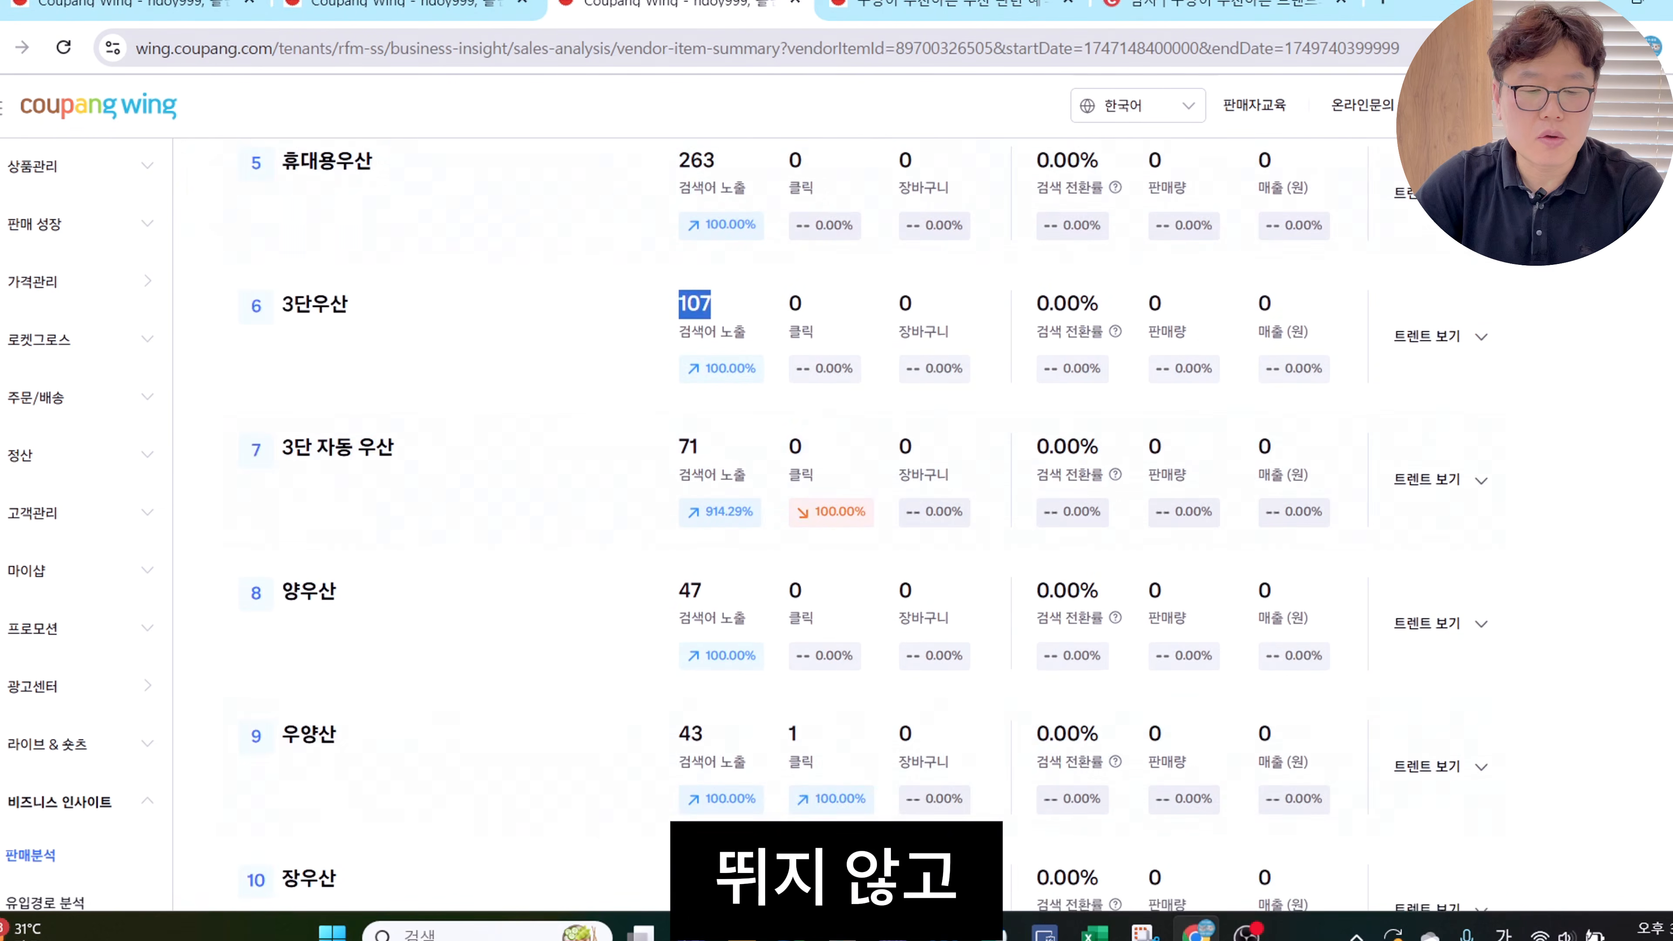
pyautogui.scroll(2, 679, 457)
pyautogui.moveTo(348, 428); pyautogui.dragTo(282, 425)
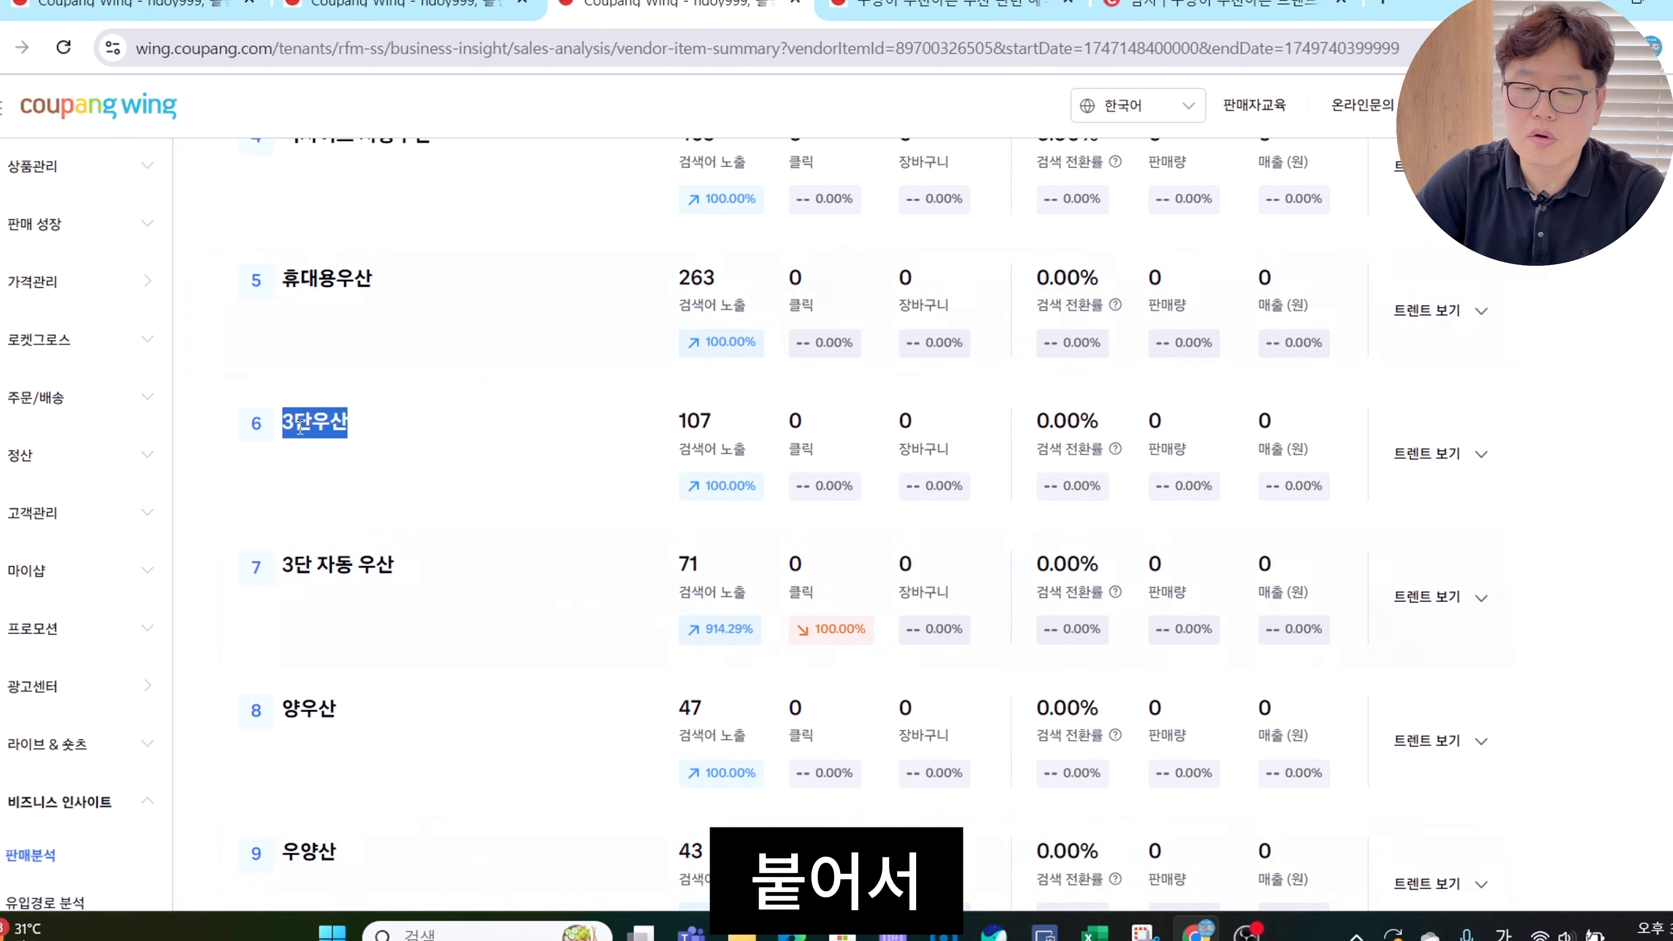
pyautogui.click(347, 437)
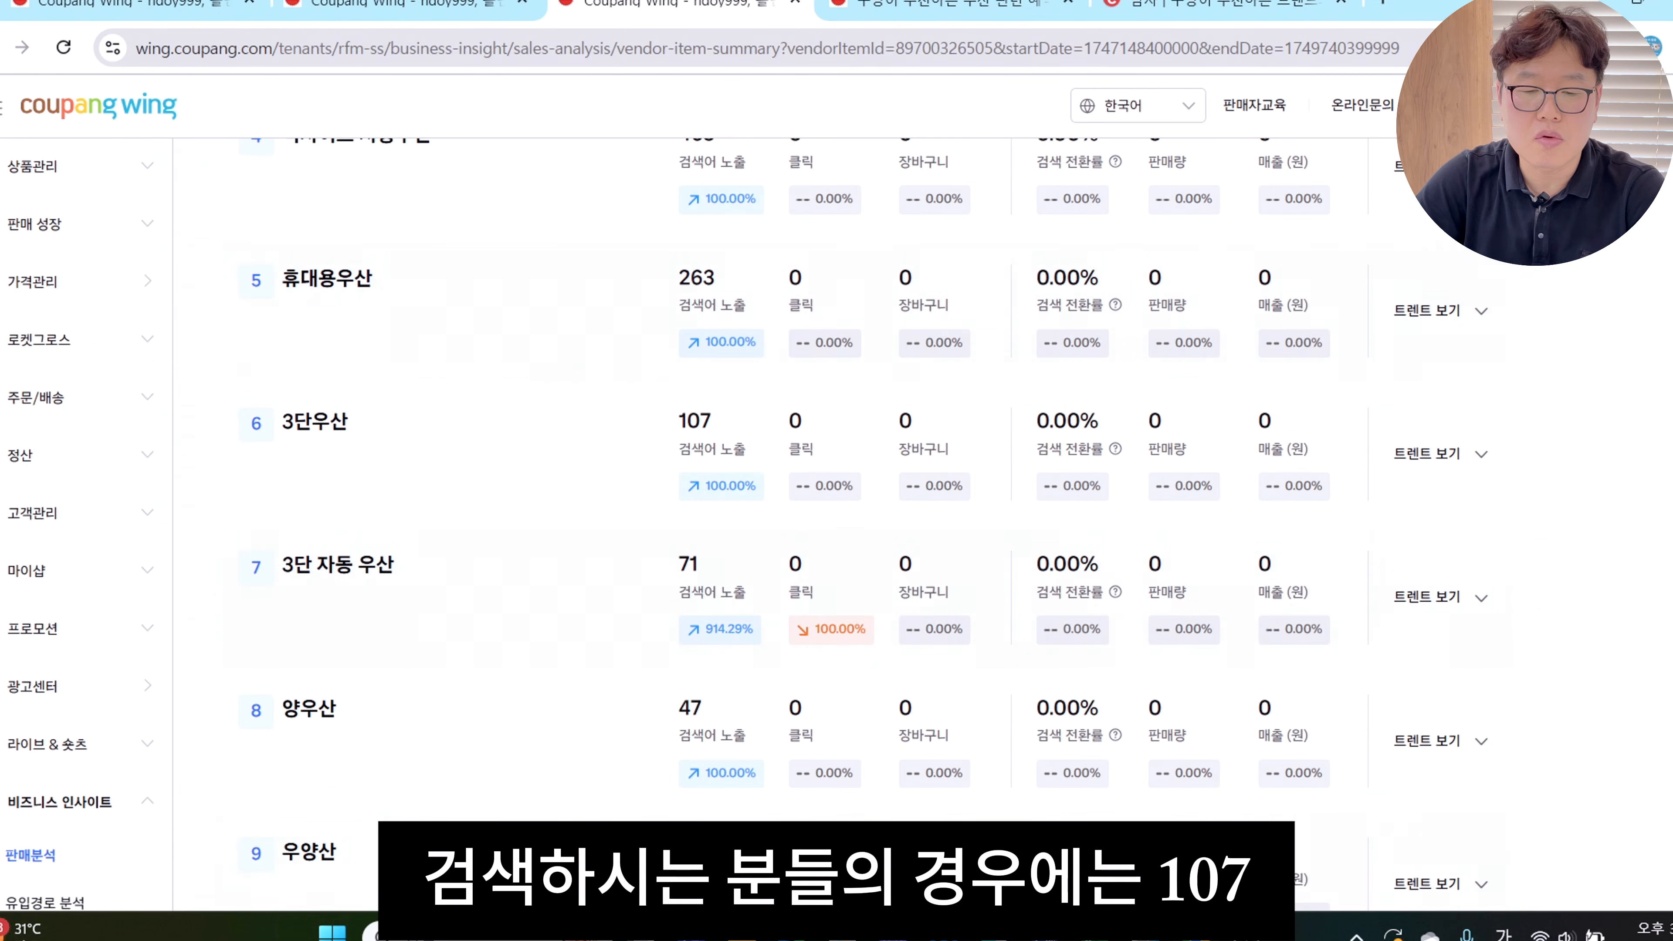
pyautogui.scroll(-4, 869, 521)
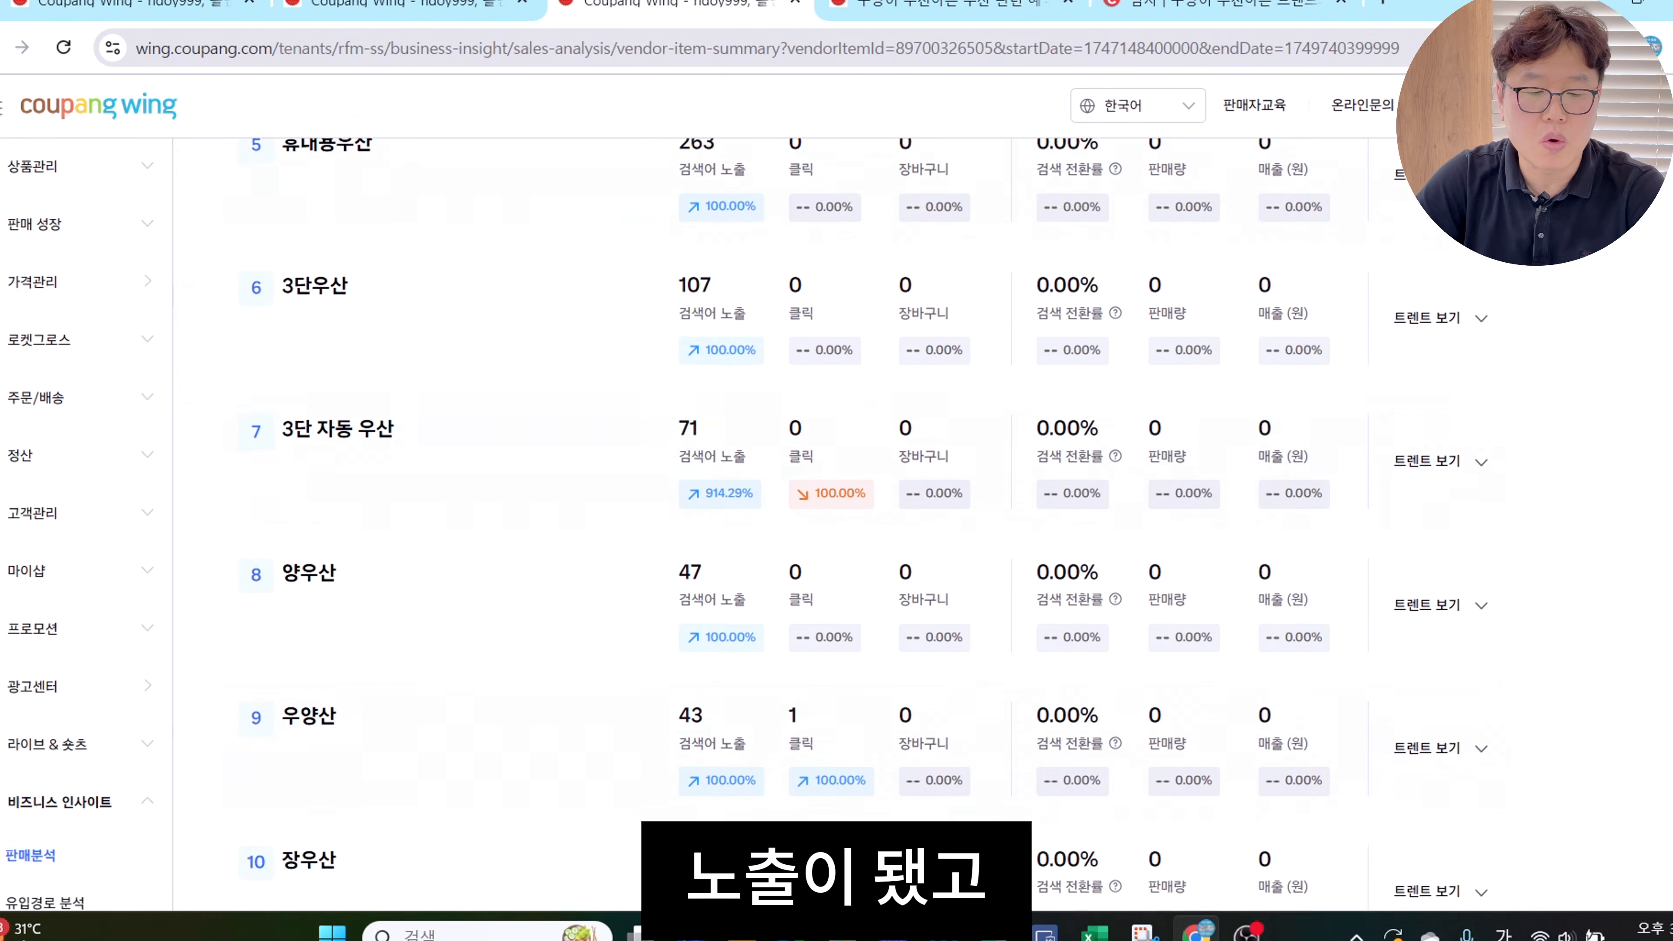
pyautogui.scroll(-6, 310, 589)
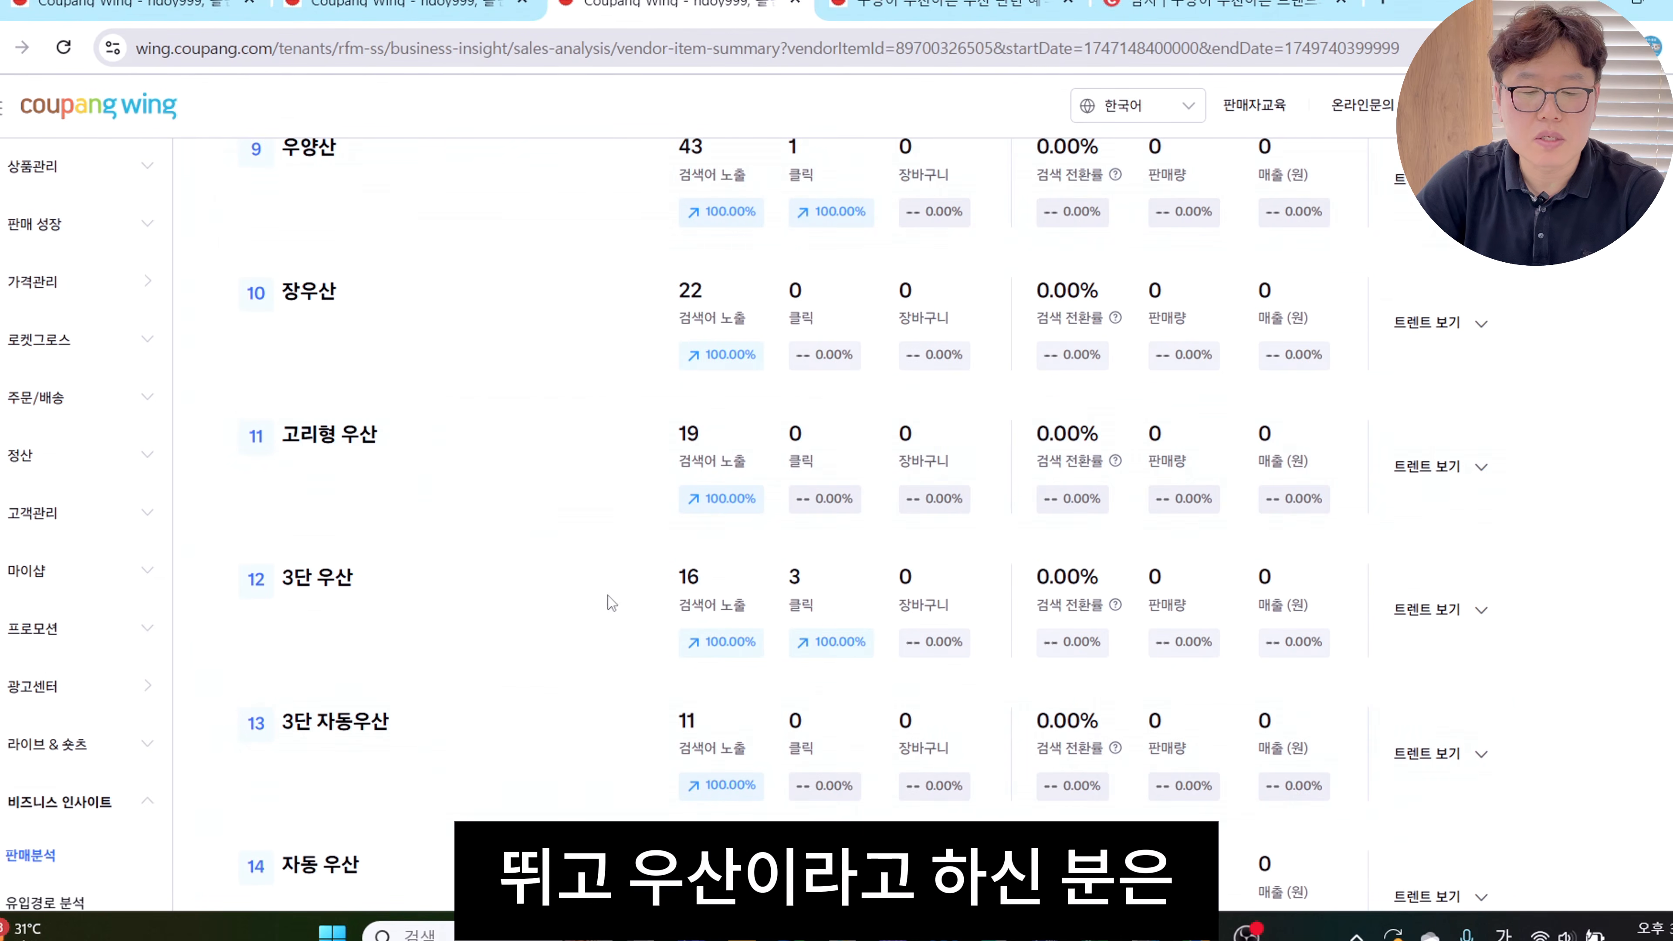
pyautogui.moveTo(707, 581); pyautogui.dragTo(667, 584)
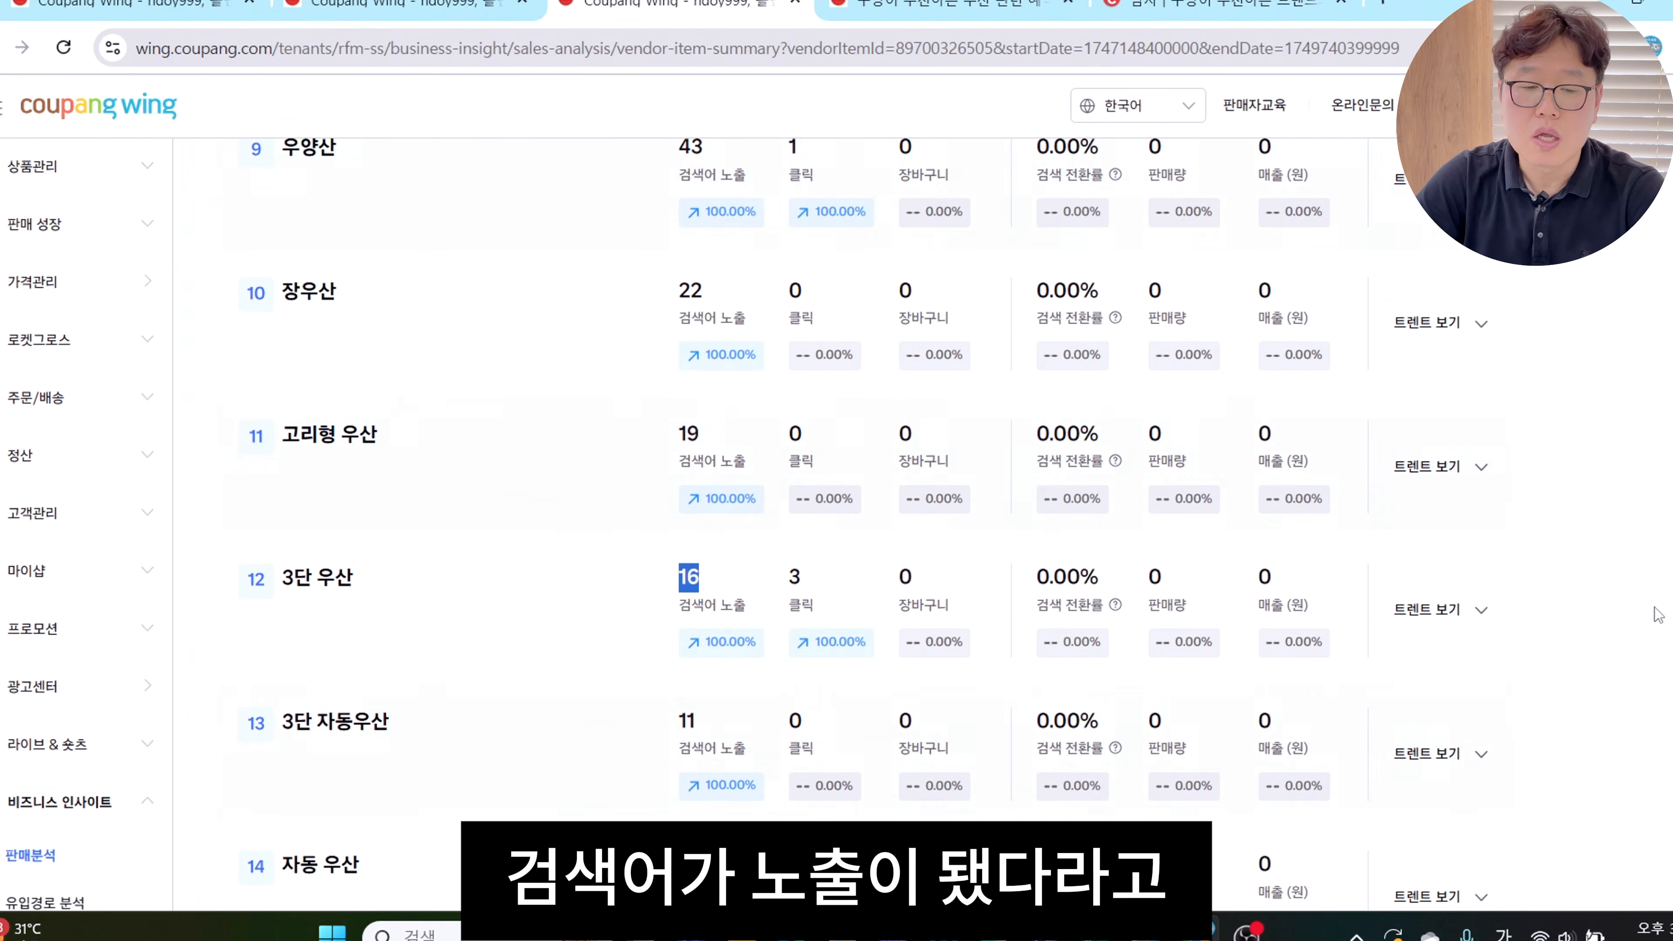
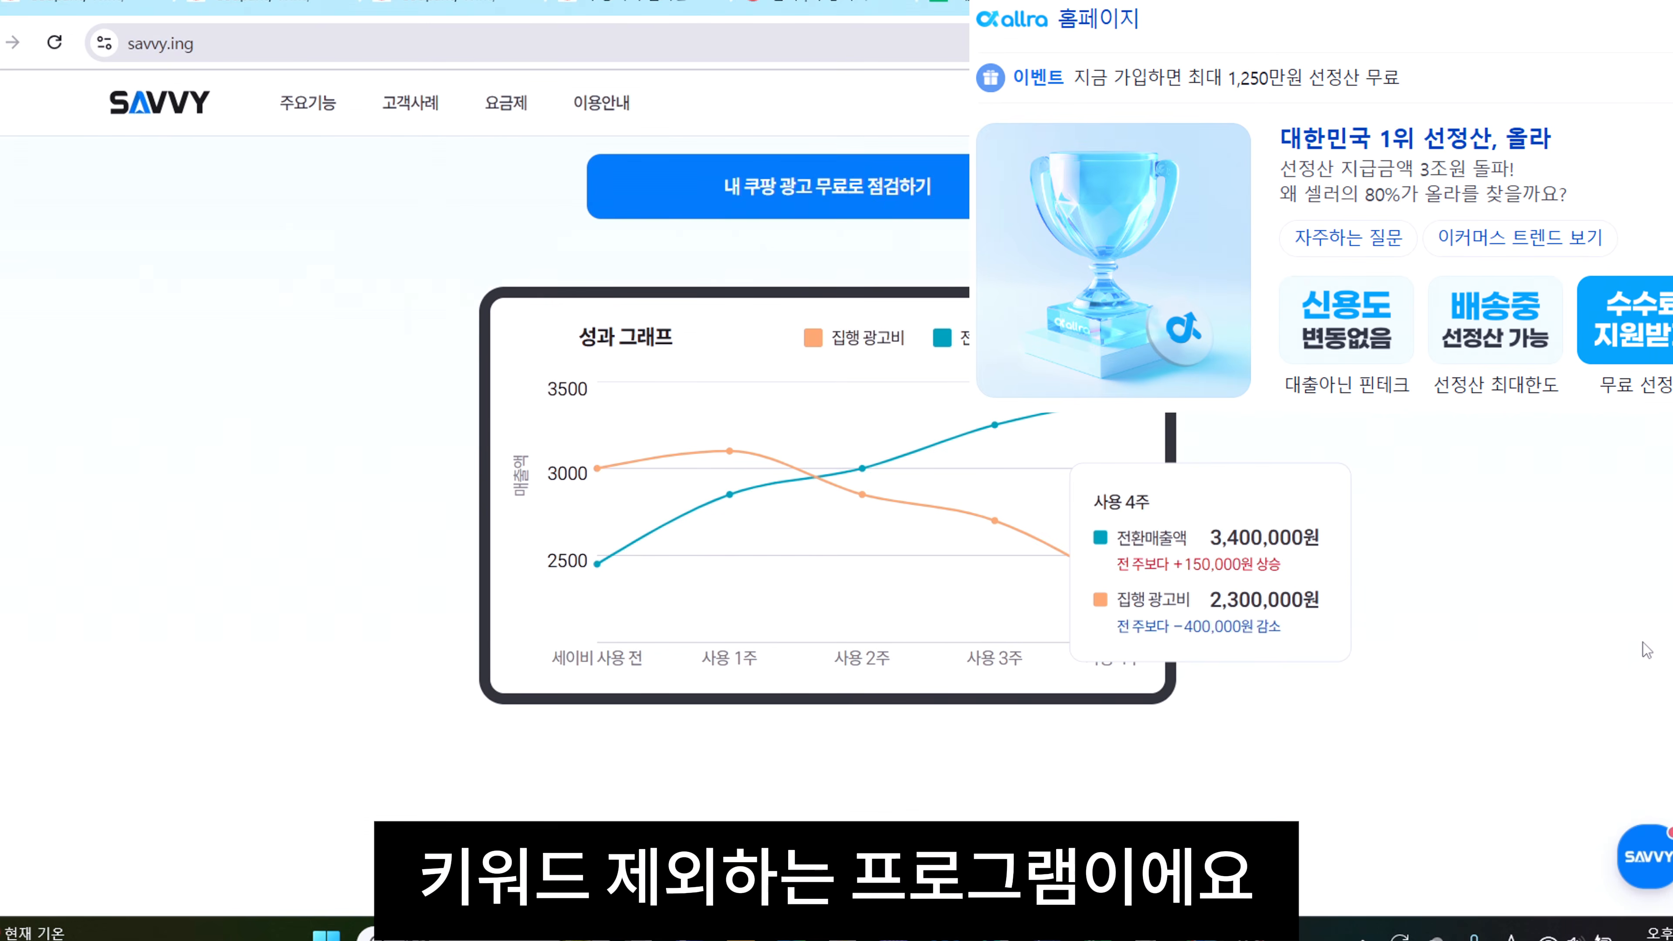
# On the Savvy site, read the ROAS introduction and start the free Coupang ad check
pyautogui.scroll(3, 1647, 649)
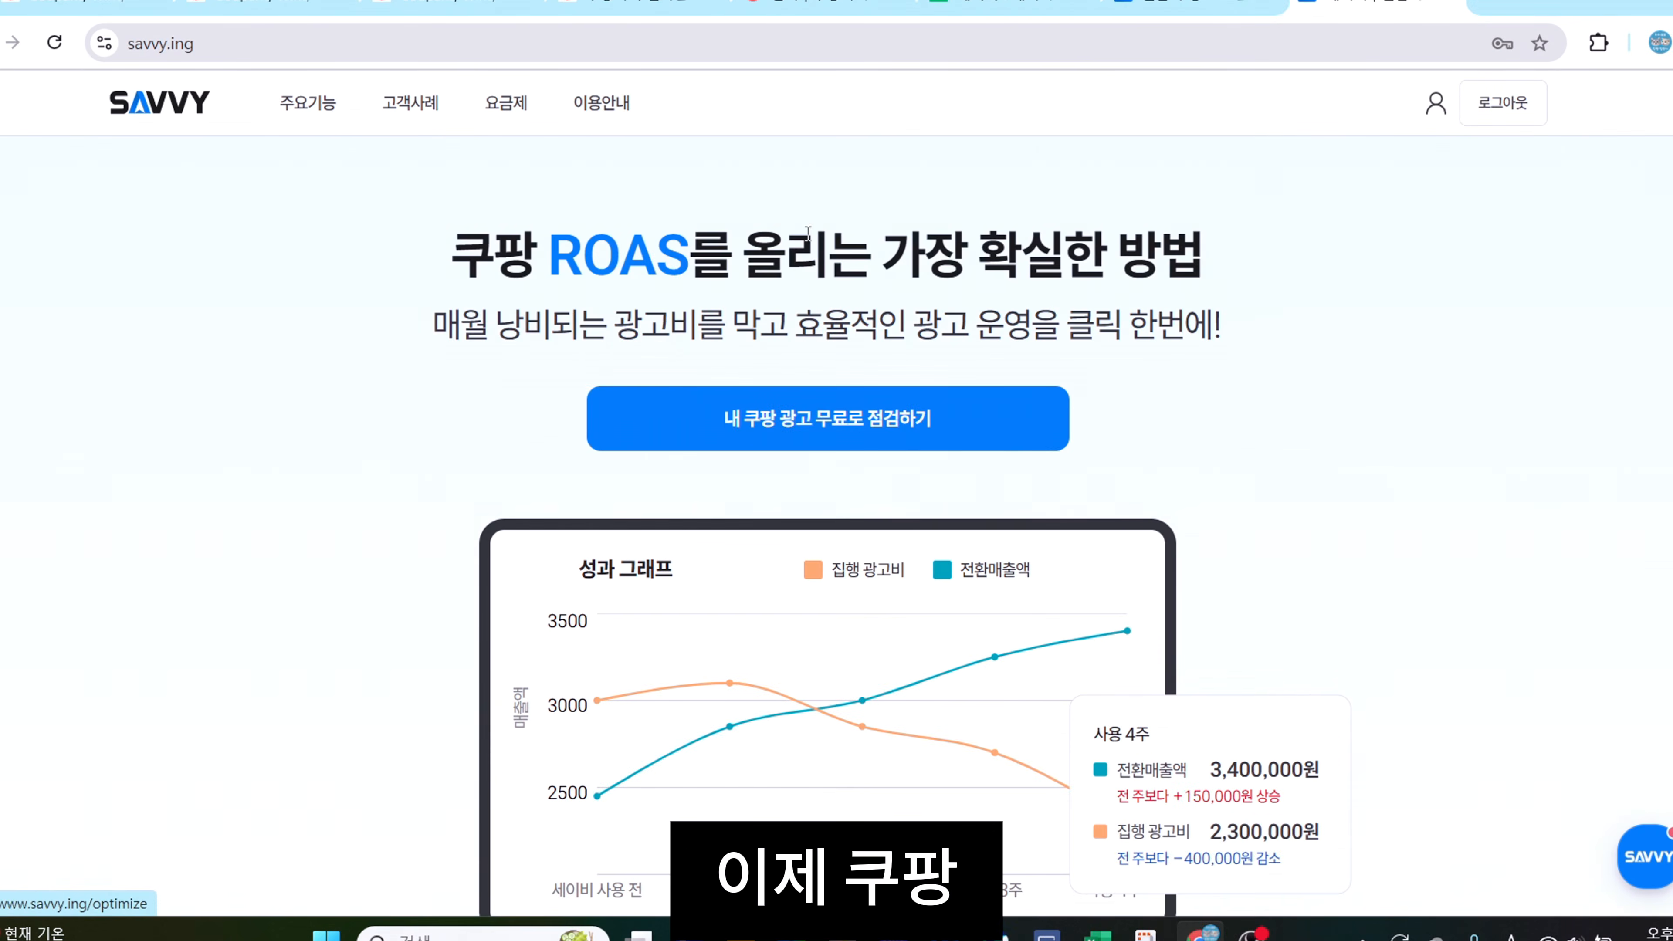
pyautogui.moveTo(691, 254); pyautogui.dragTo(1113, 256)
pyautogui.click(1250, 376)
pyautogui.moveTo(642, 318); pyautogui.dragTo(1060, 325)
pyautogui.click(989, 331)
pyautogui.click(942, 428)
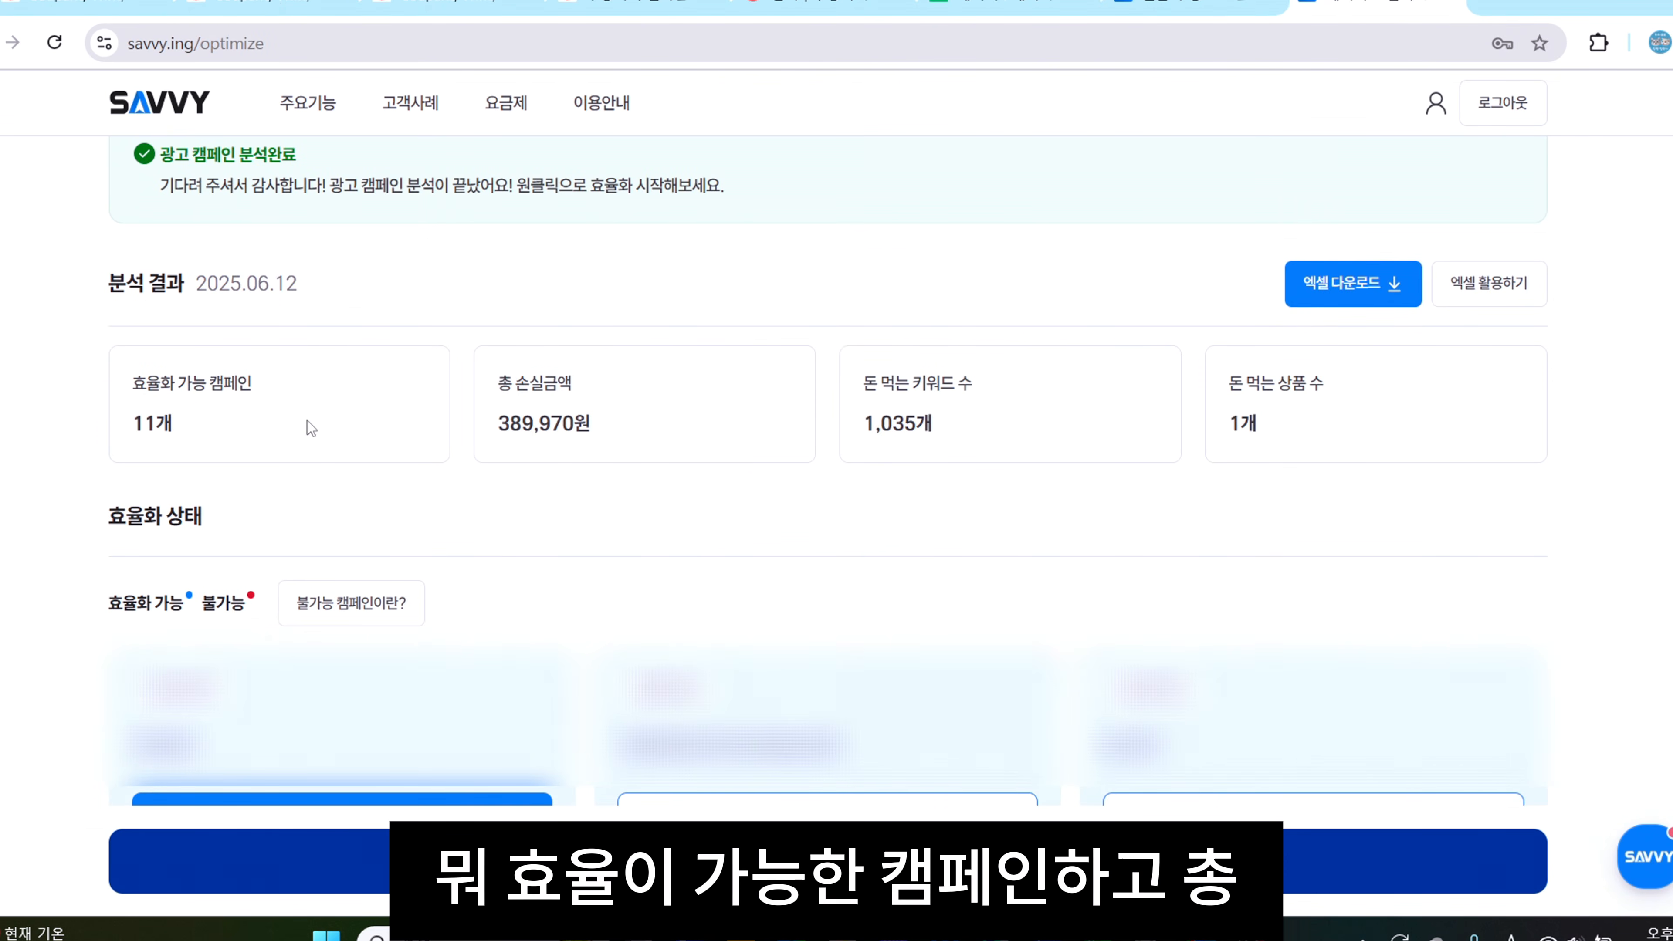
# Examine the total loss amount and the number of money-wasting keywords in the ad analysis results
pyautogui.doubleClick(601, 443)
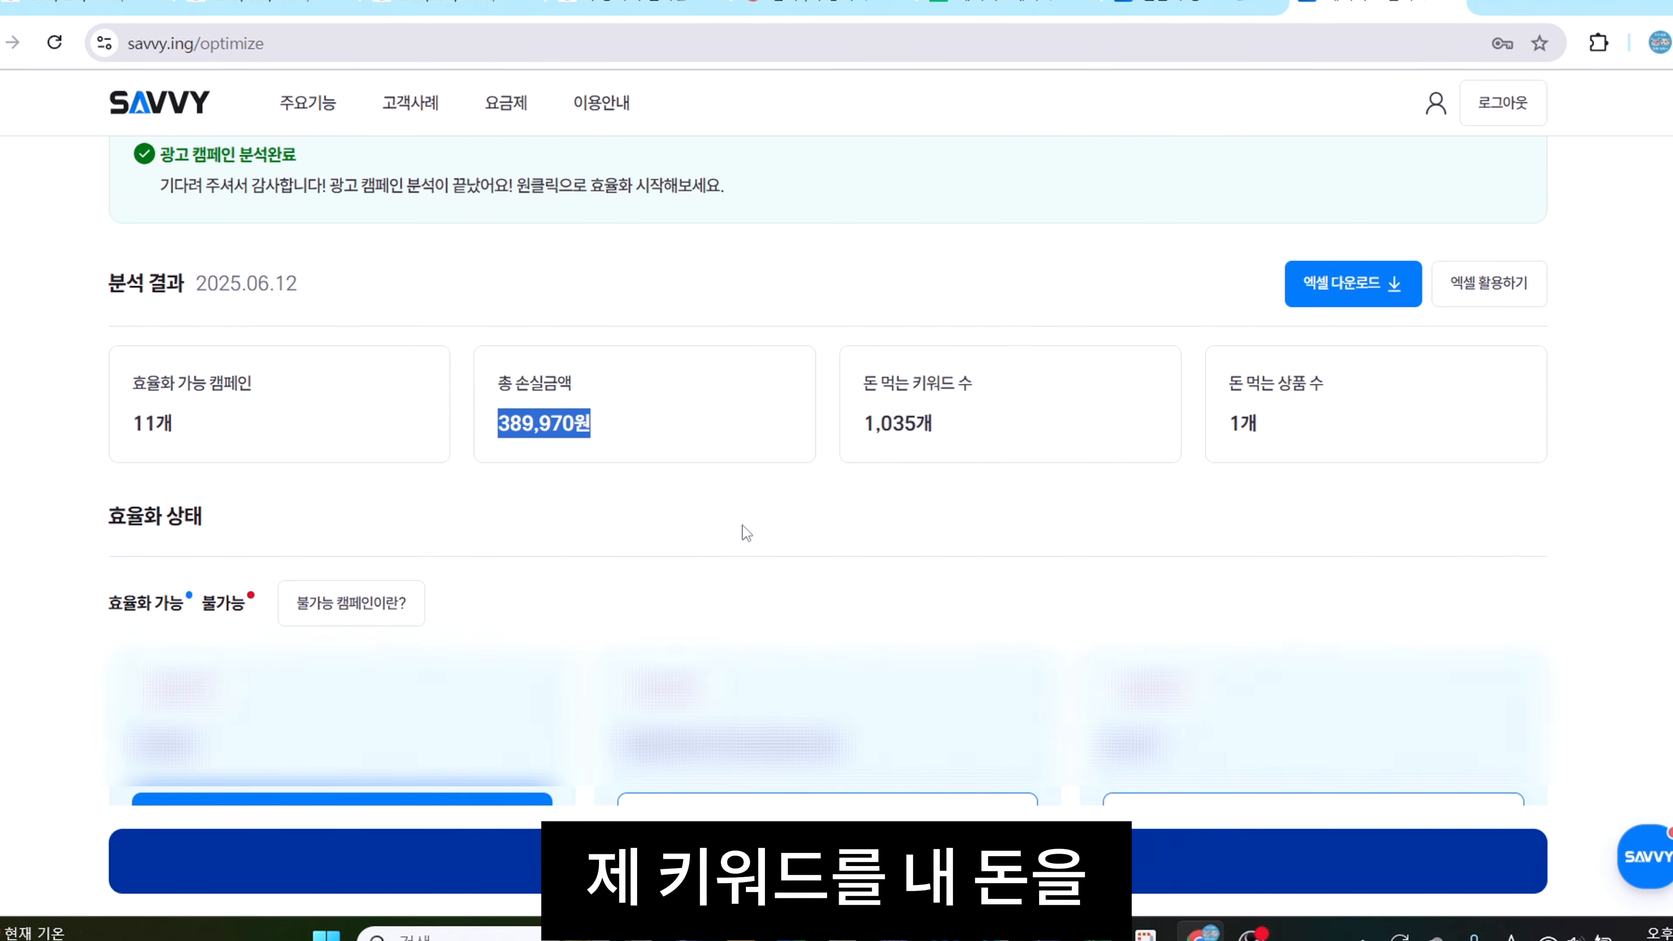
pyautogui.click(756, 525)
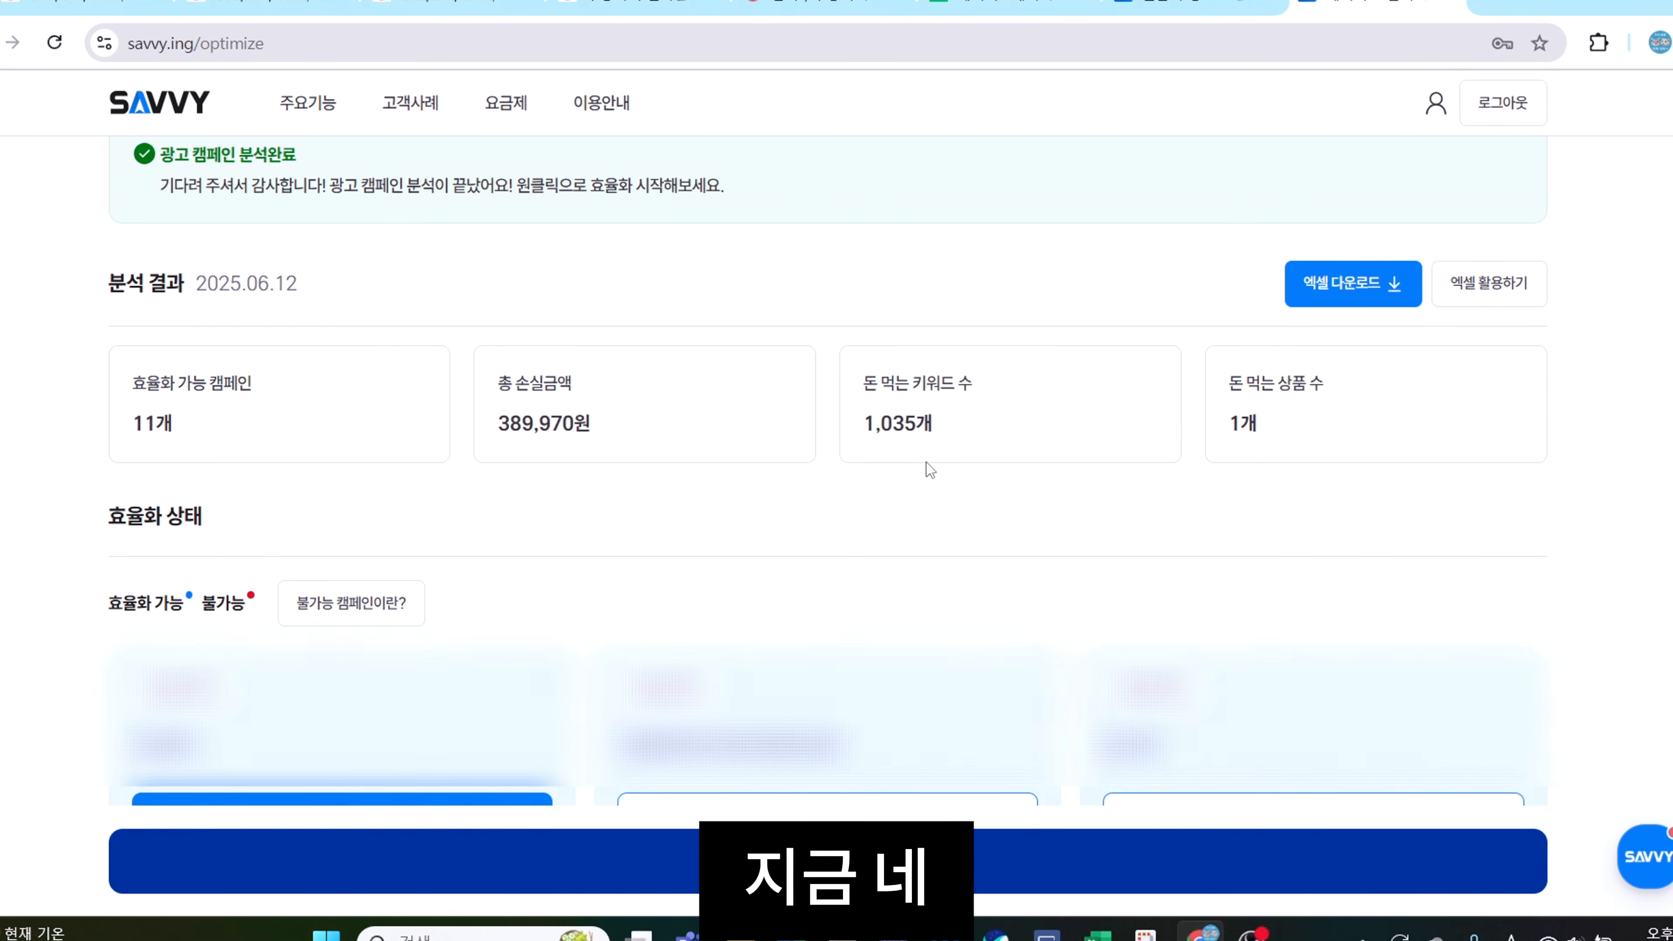
pyautogui.moveTo(934, 429); pyautogui.dragTo(836, 459)
pyautogui.click(910, 496)
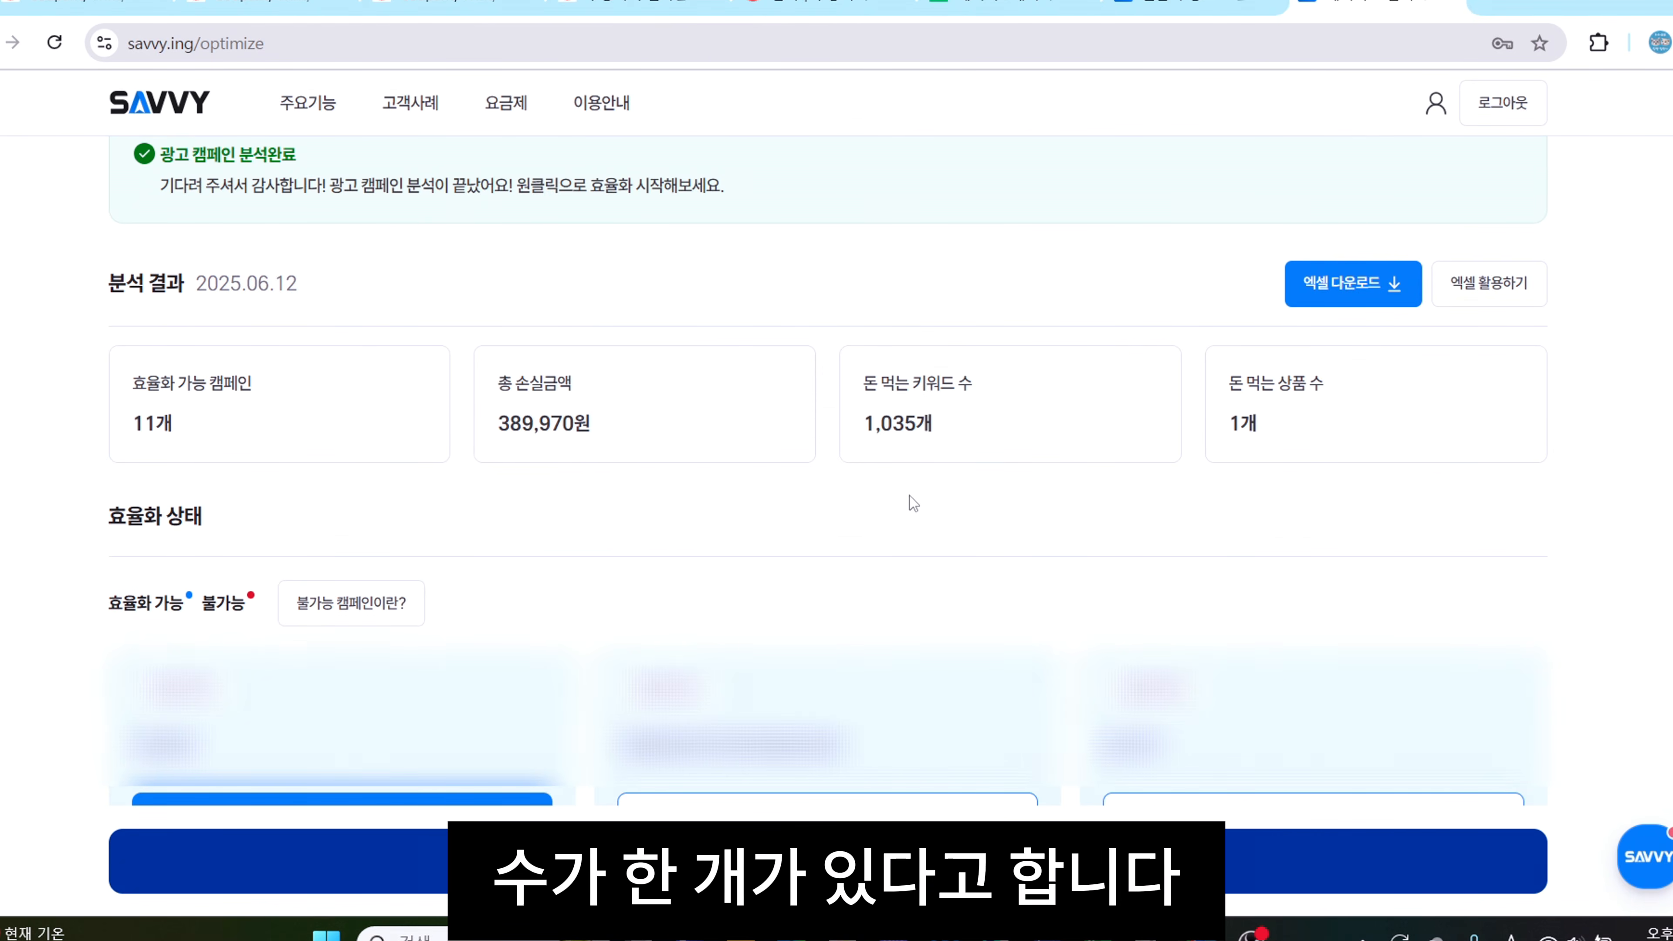
# Open the protected keyword settings of the second campaign and search its keyword list for relevant terms
pyautogui.scroll(-6, 1124, 566)
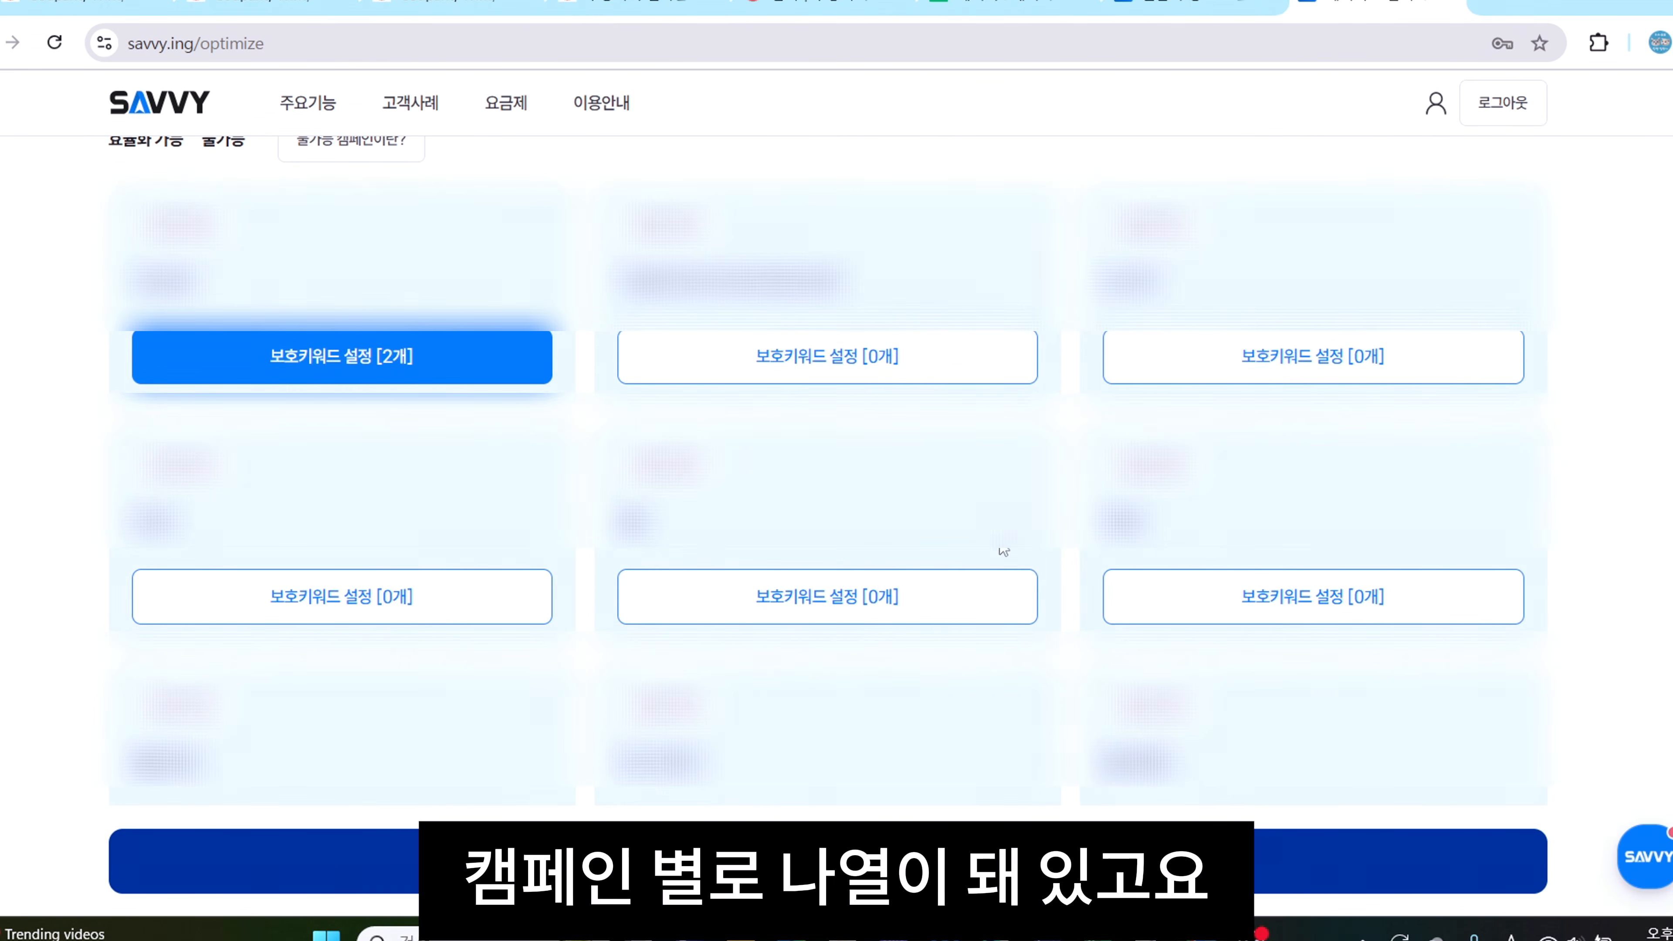
pyautogui.click(864, 372)
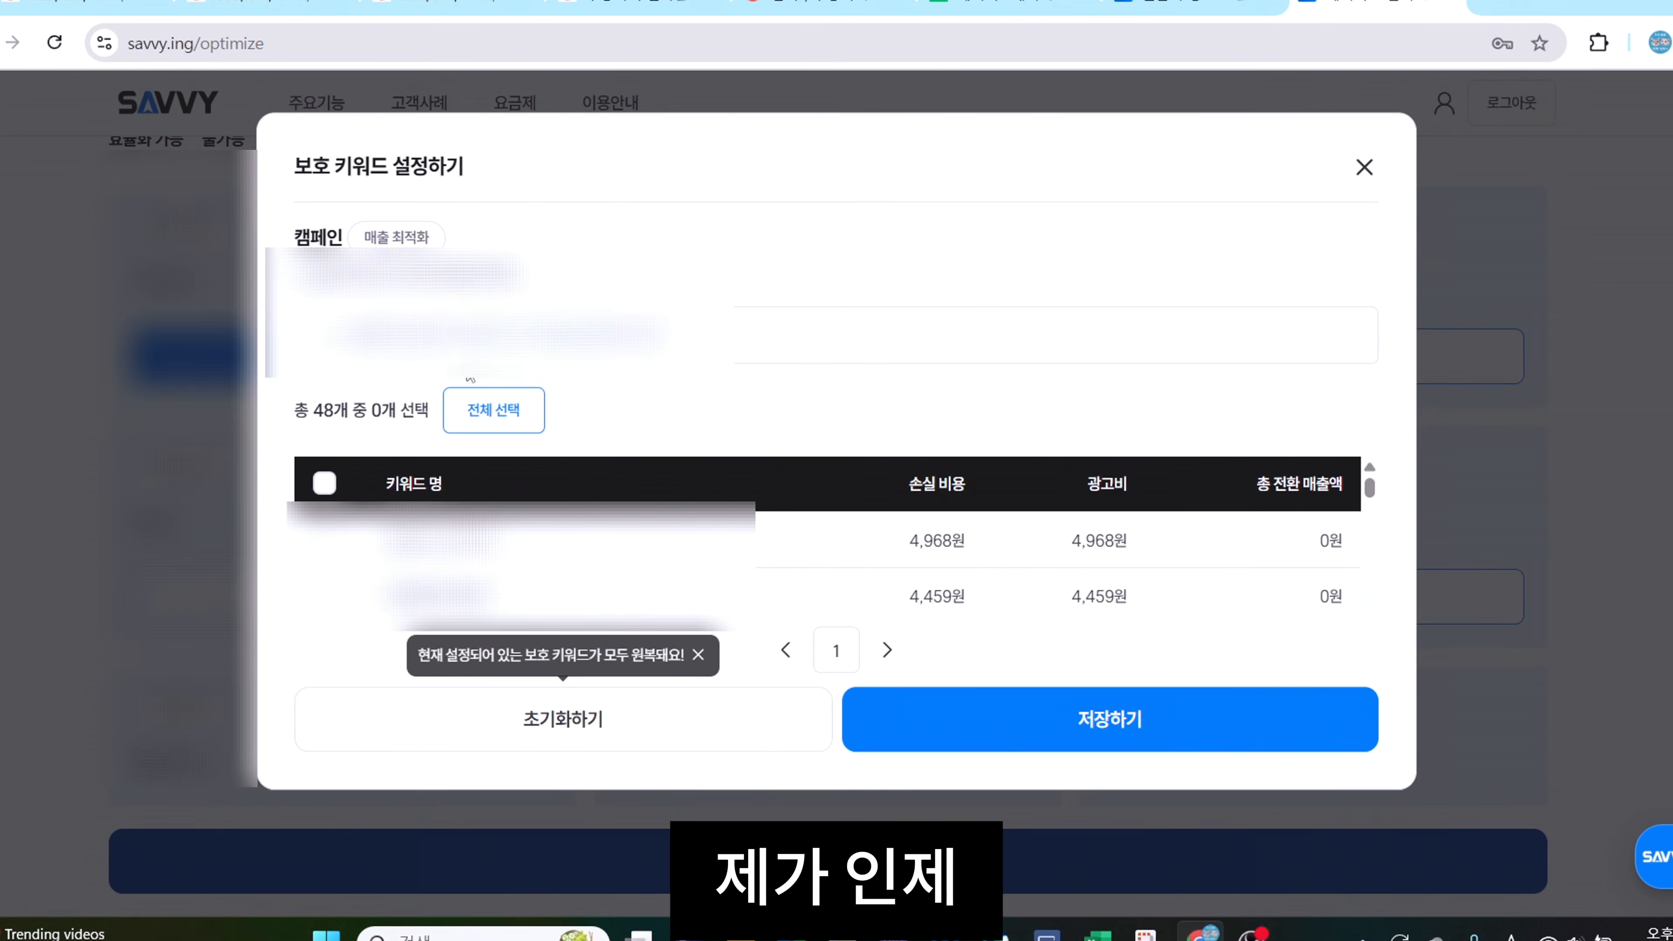
pyautogui.scroll(-1, 526, 521)
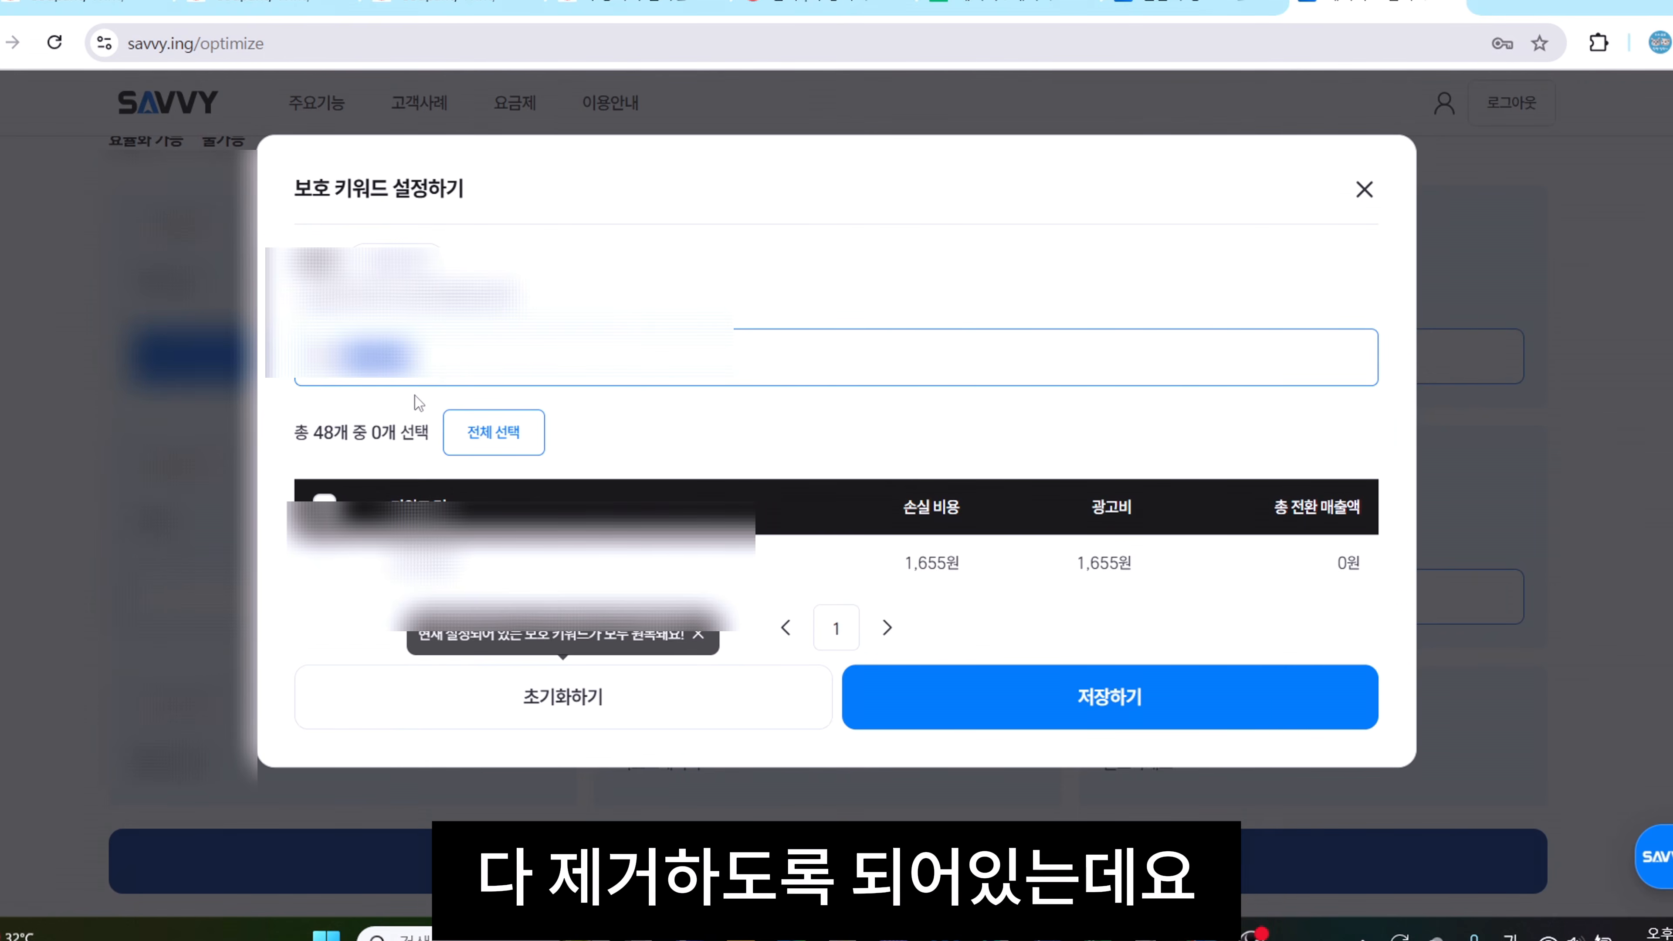
pyautogui.click(507, 369)
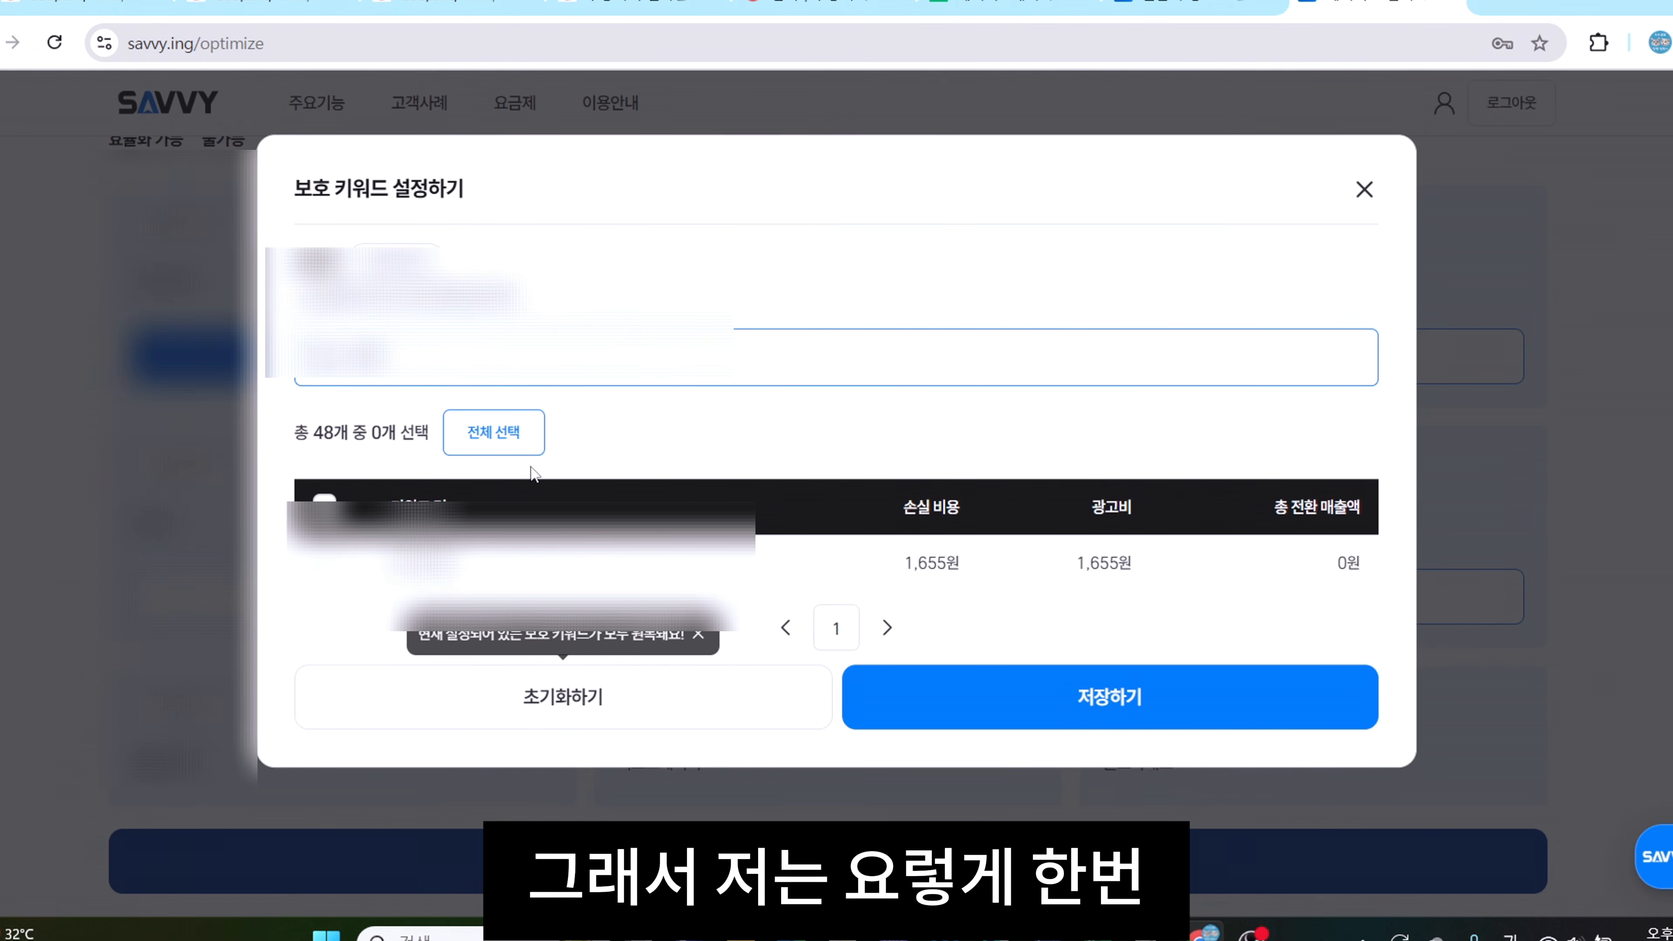
pyautogui.press('BackSpace')
pyautogui.write('...')
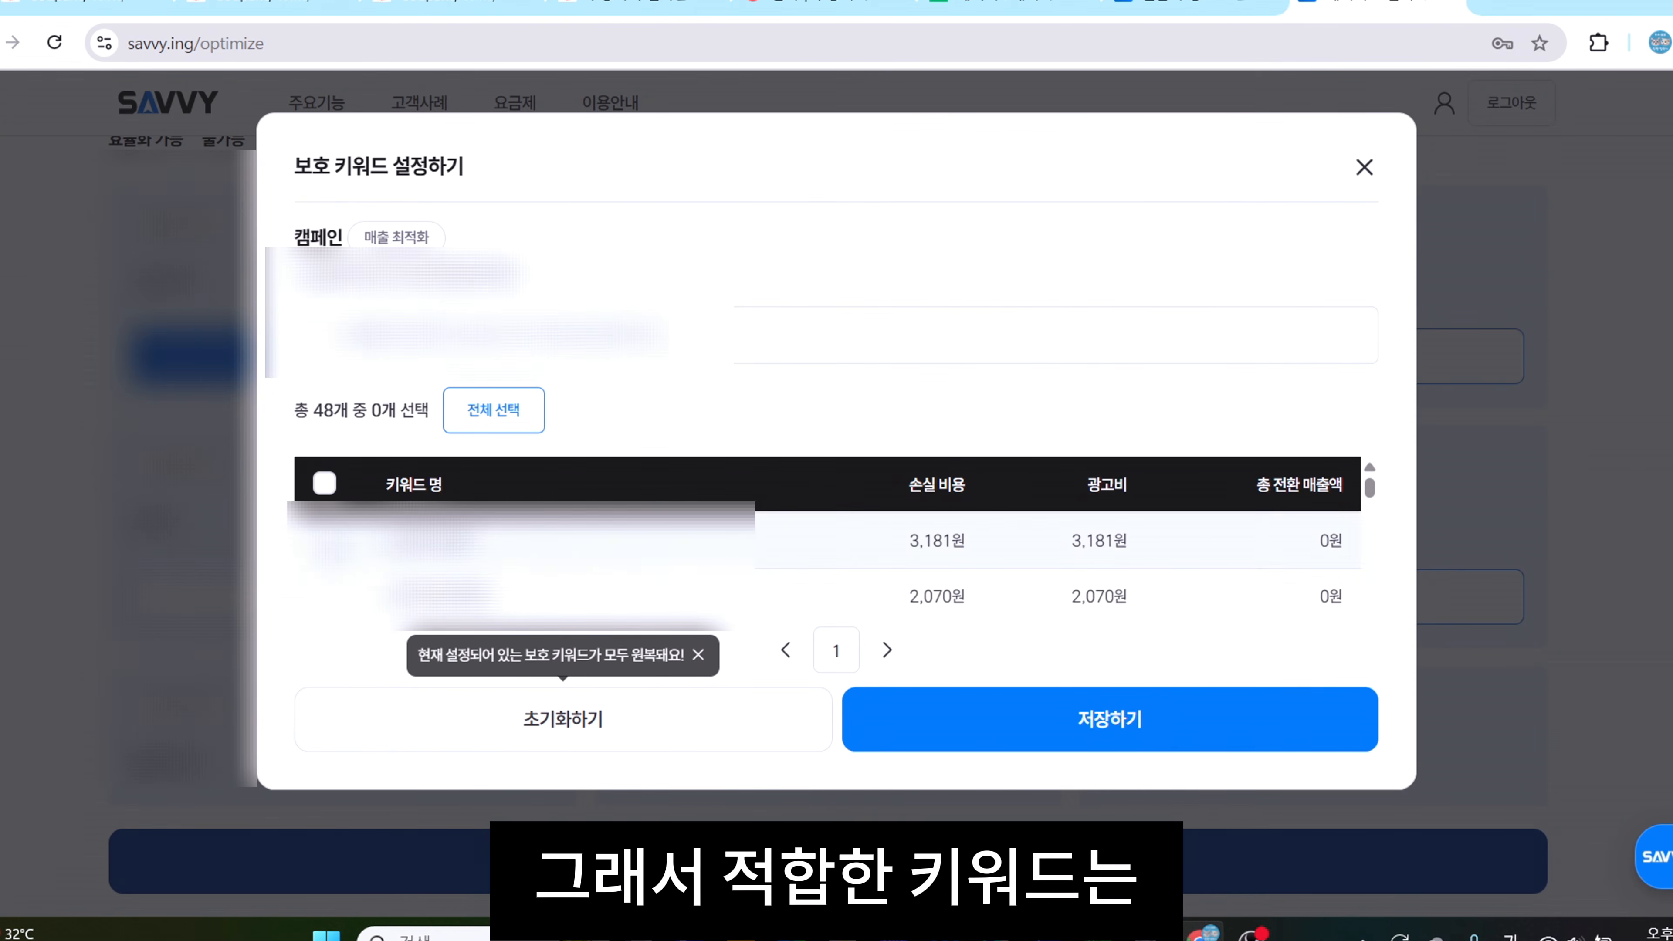
# Select the suitable keywords throughout the campaign's list for protection, including those with losses of 3,181원, 2,070원 and 1,655원
pyautogui.click(331, 541)
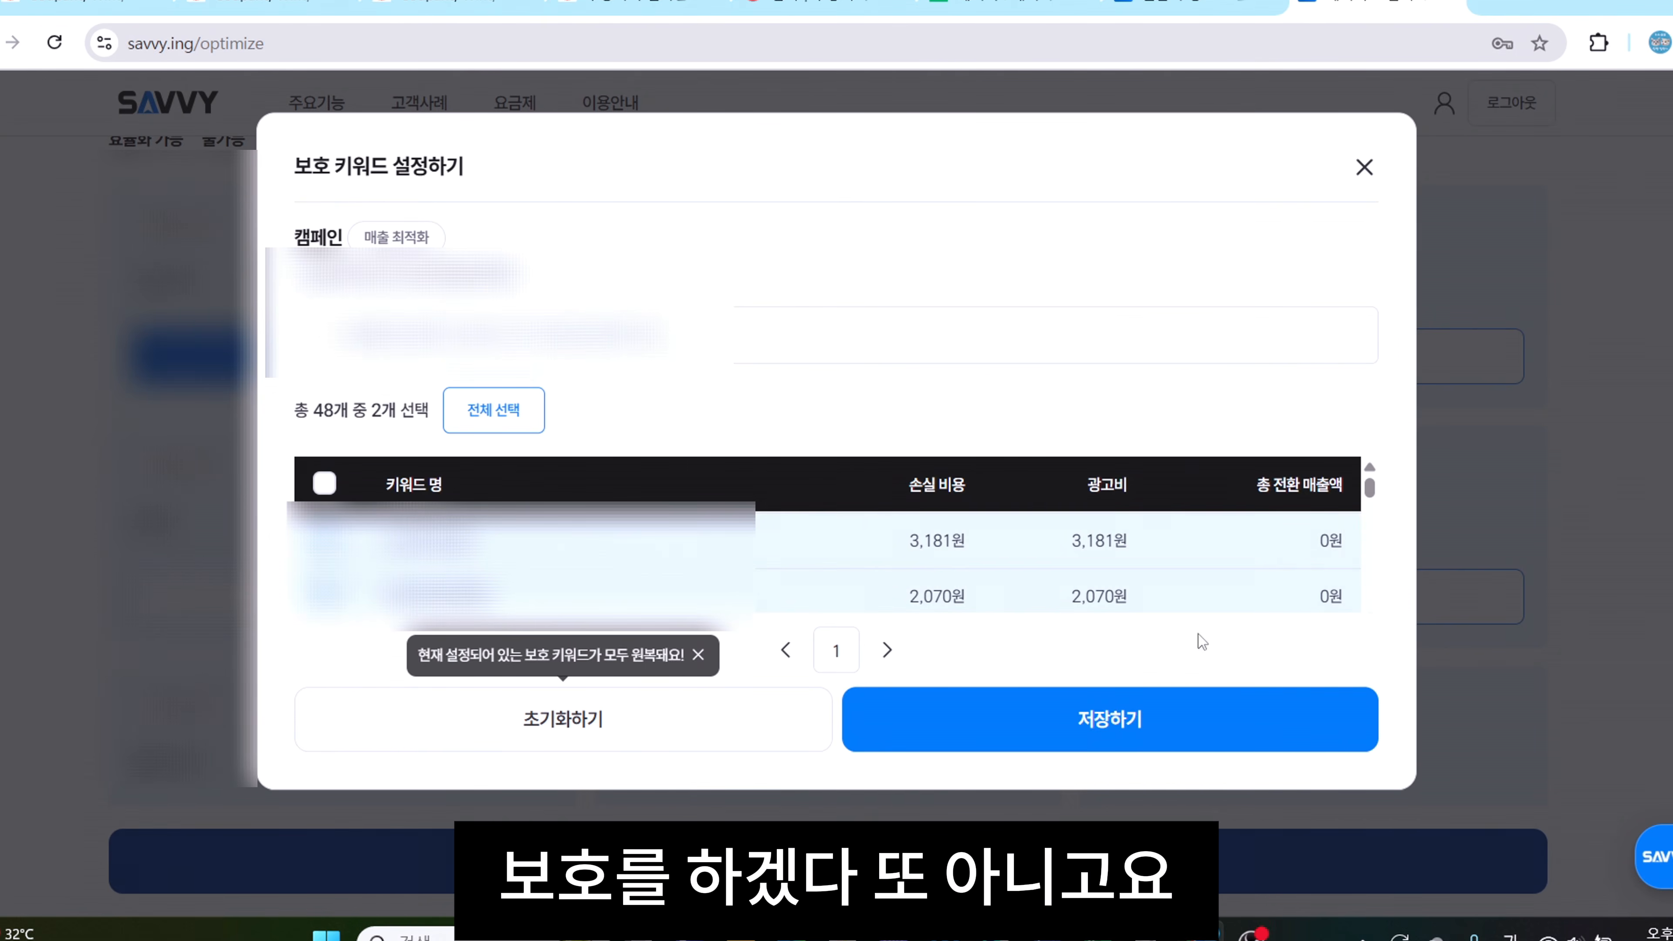
pyautogui.moveTo(1370, 497); pyautogui.dragTo(1372, 511)
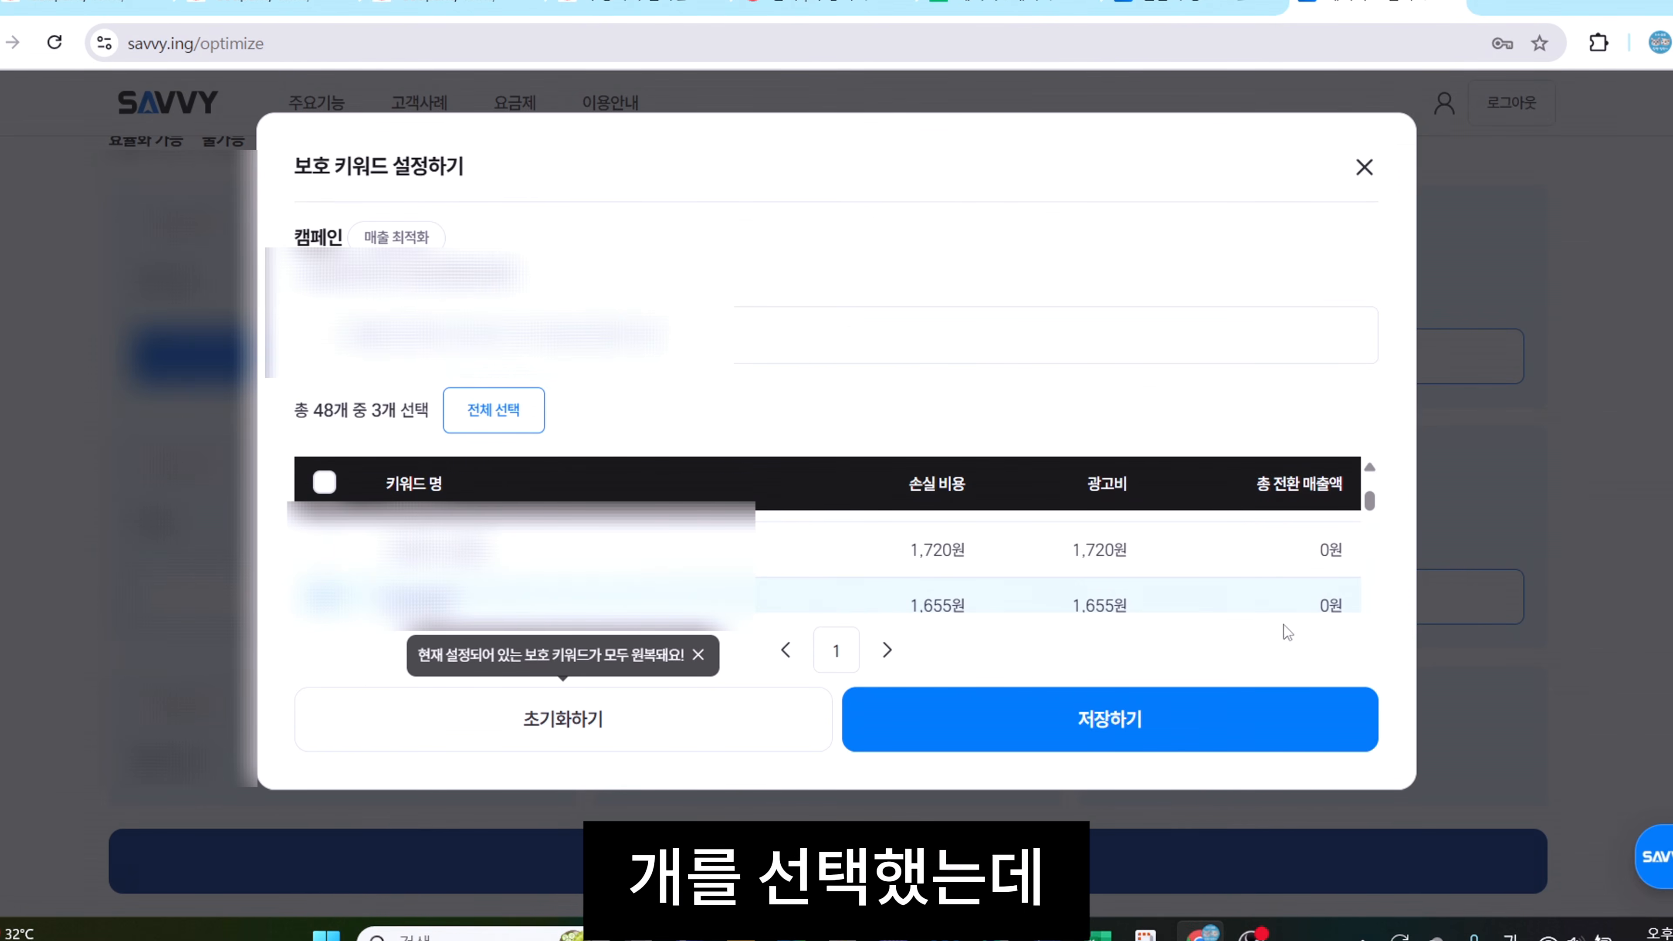
pyautogui.scroll(-1, 1372, 516)
pyautogui.moveTo(1372, 515); pyautogui.dragTo(1374, 520)
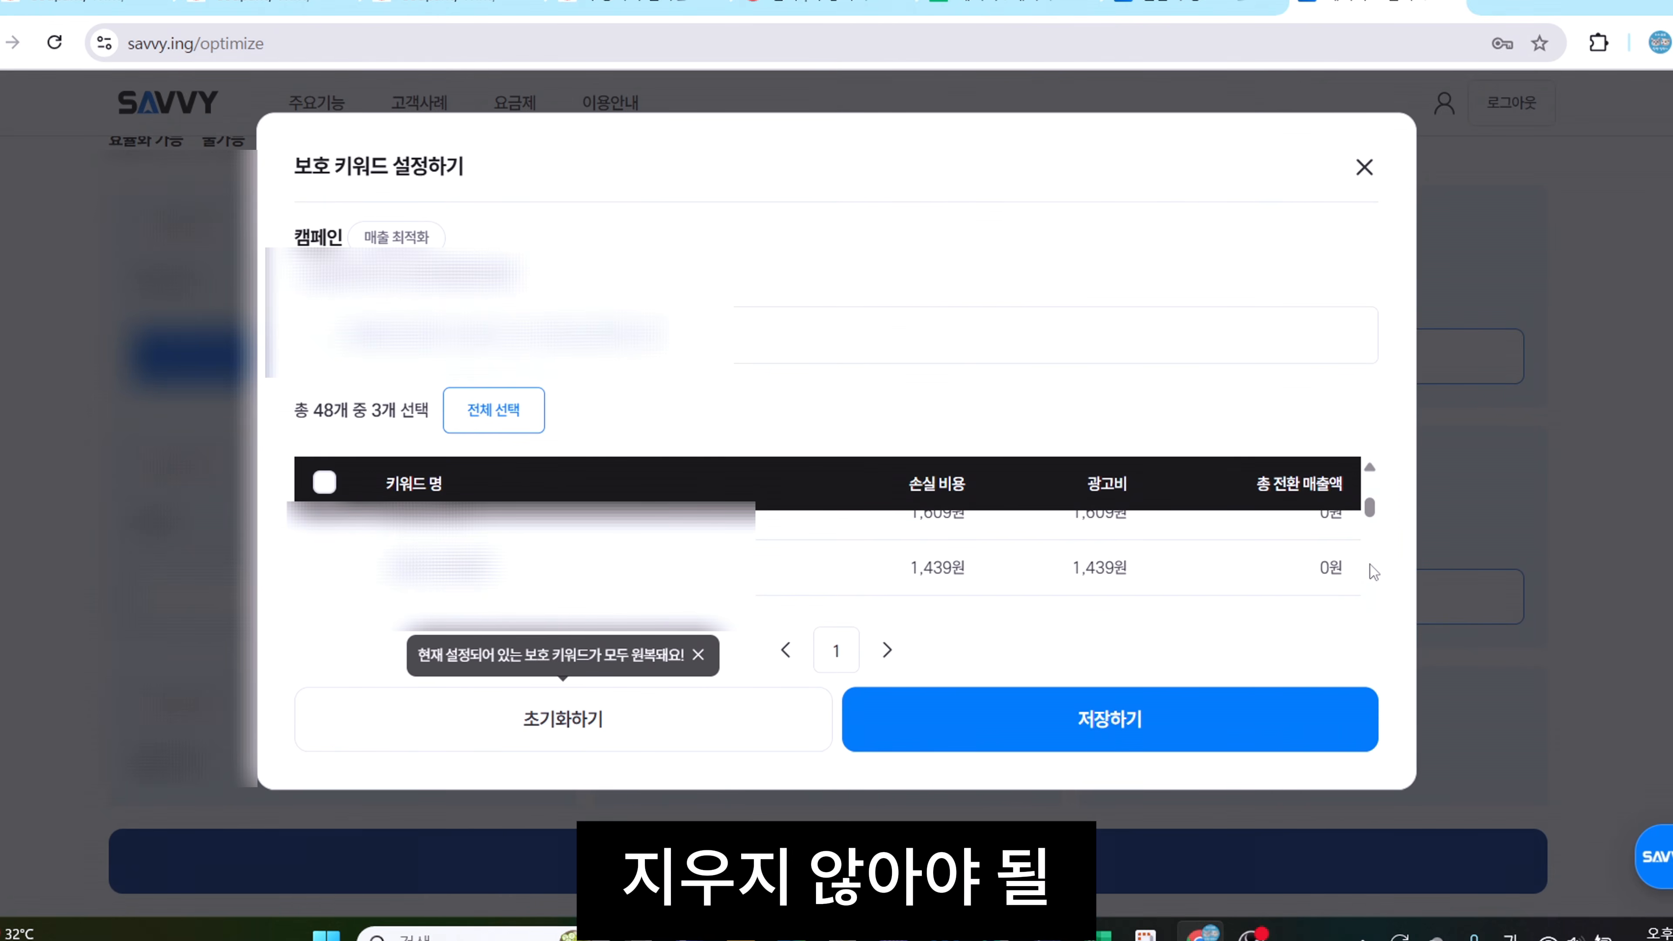
pyautogui.moveTo(1374, 507); pyautogui.dragTo(1372, 512)
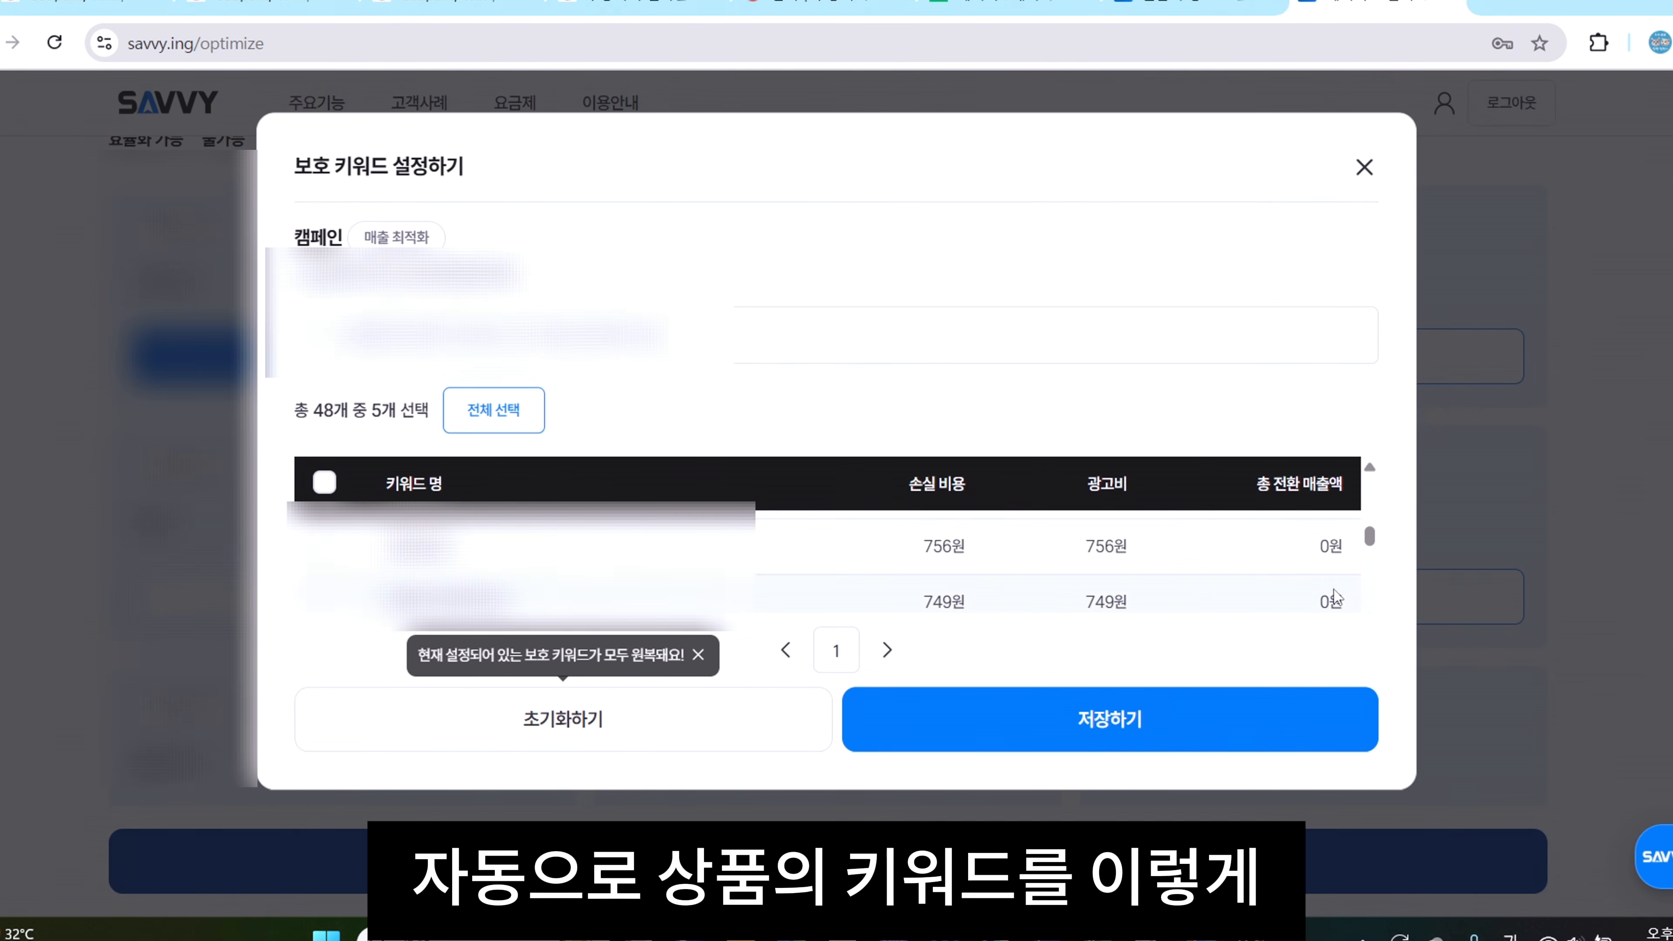
pyautogui.moveTo(1376, 540); pyautogui.dragTo(1373, 546)
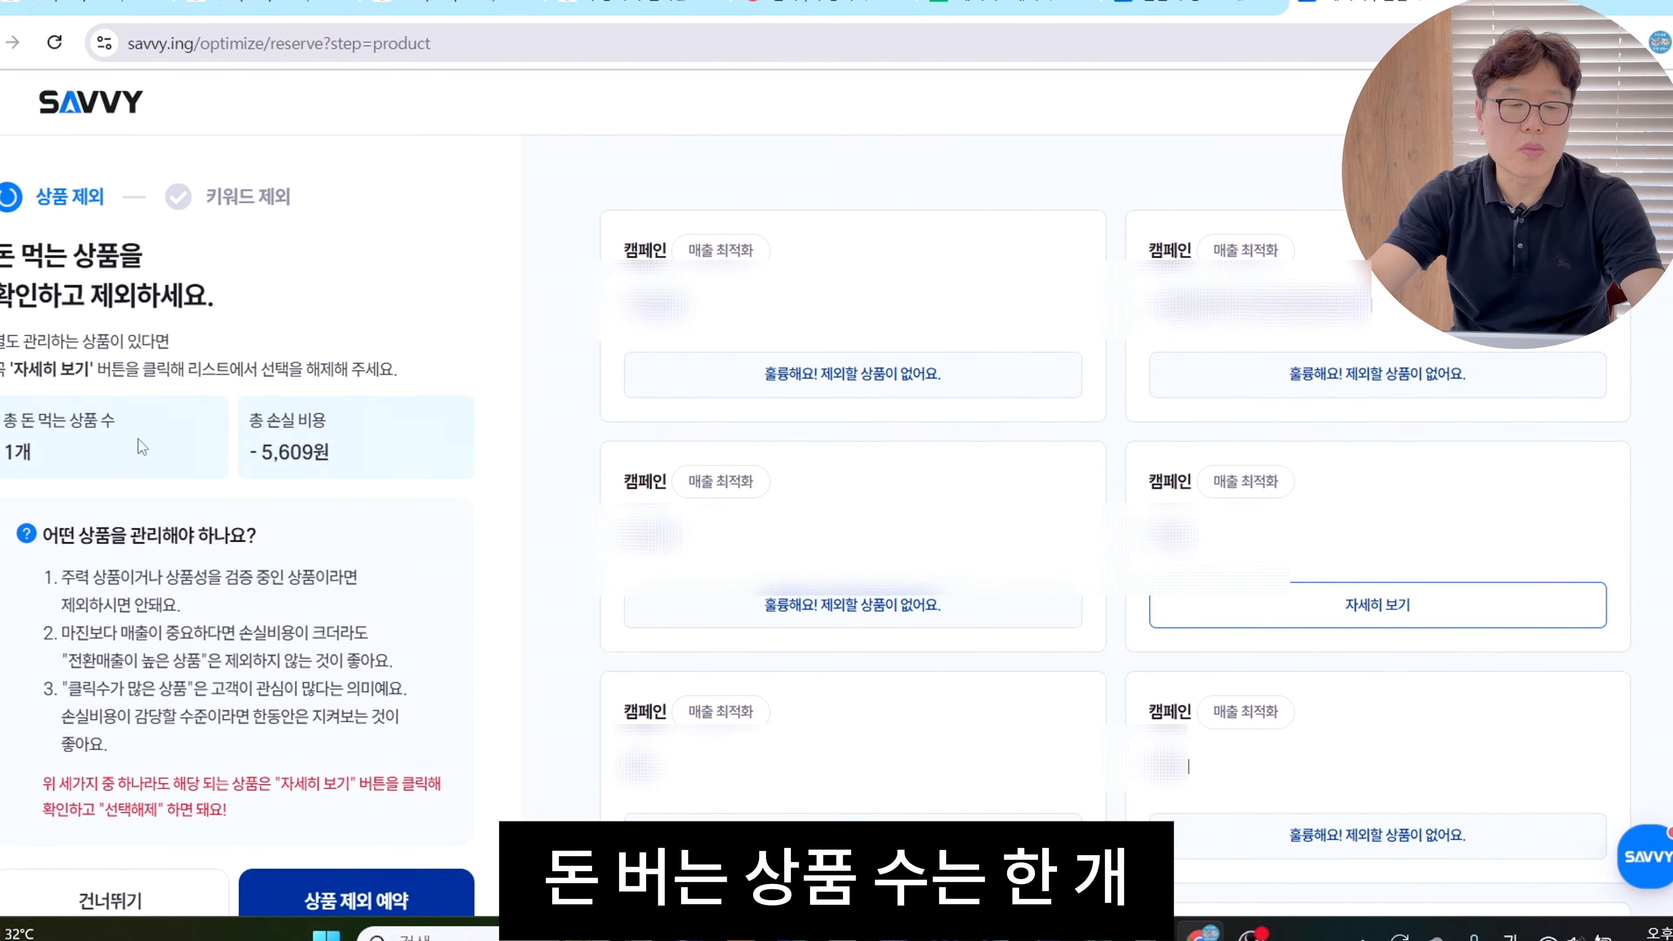
# Review the money-wasting product count, loss cost and product management guidelines, and confirm the product exclusion reservation
pyautogui.moveTo(53, 422); pyautogui.dragTo(31, 454)
pyautogui.moveTo(269, 455); pyautogui.dragTo(331, 457)
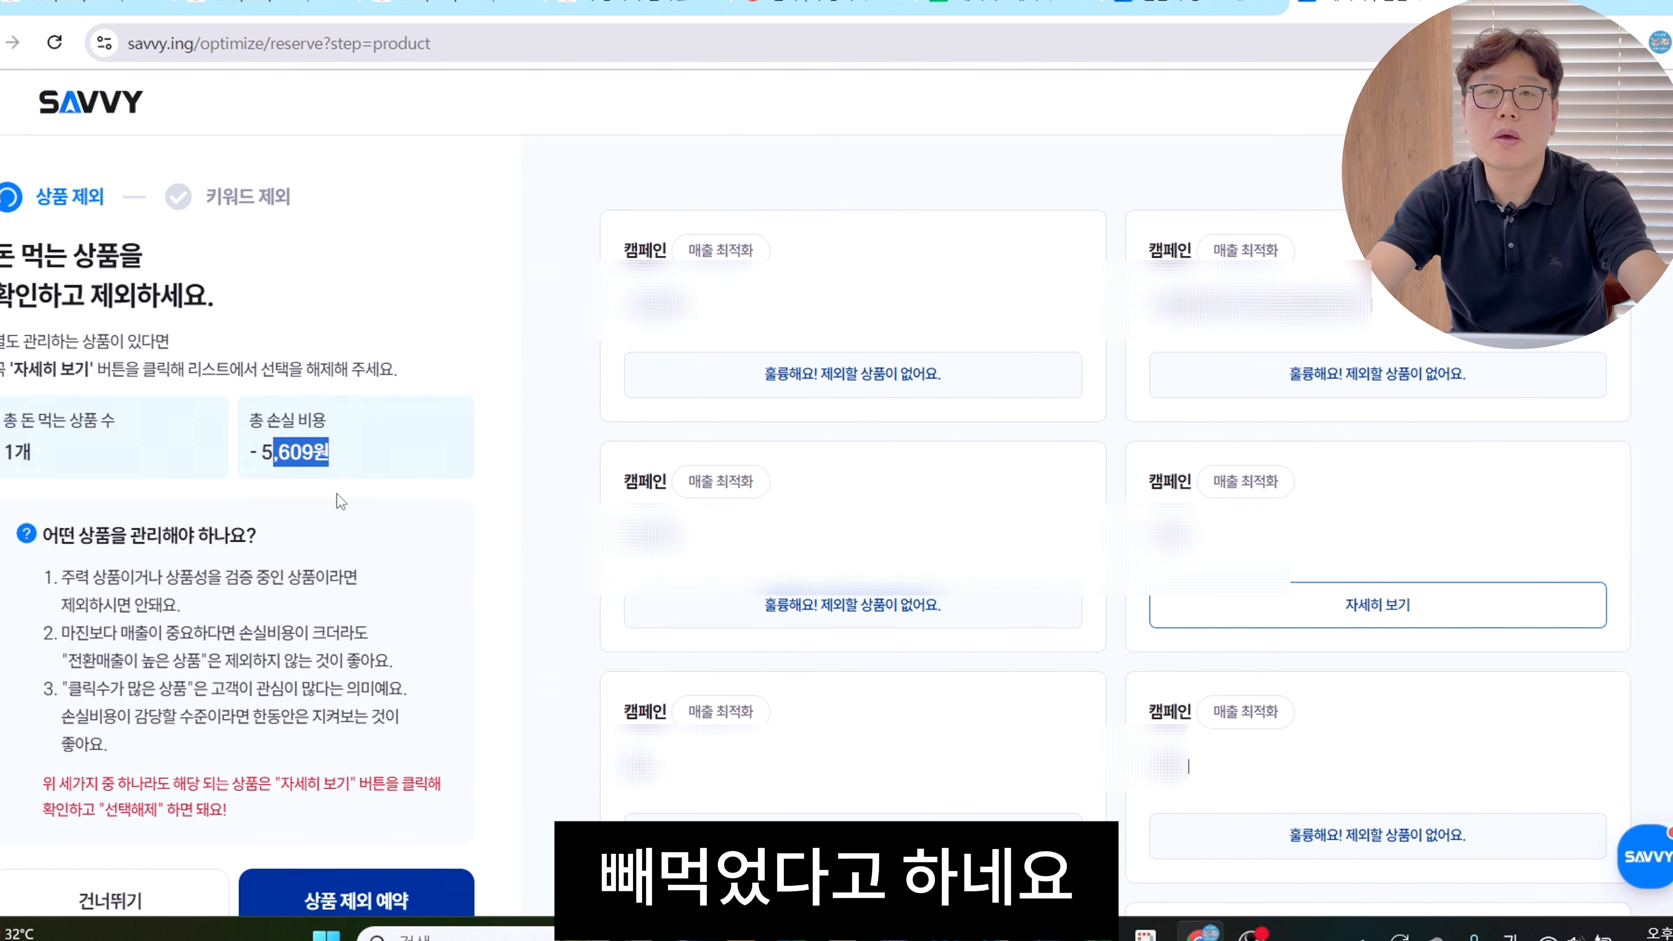
pyautogui.click(403, 299)
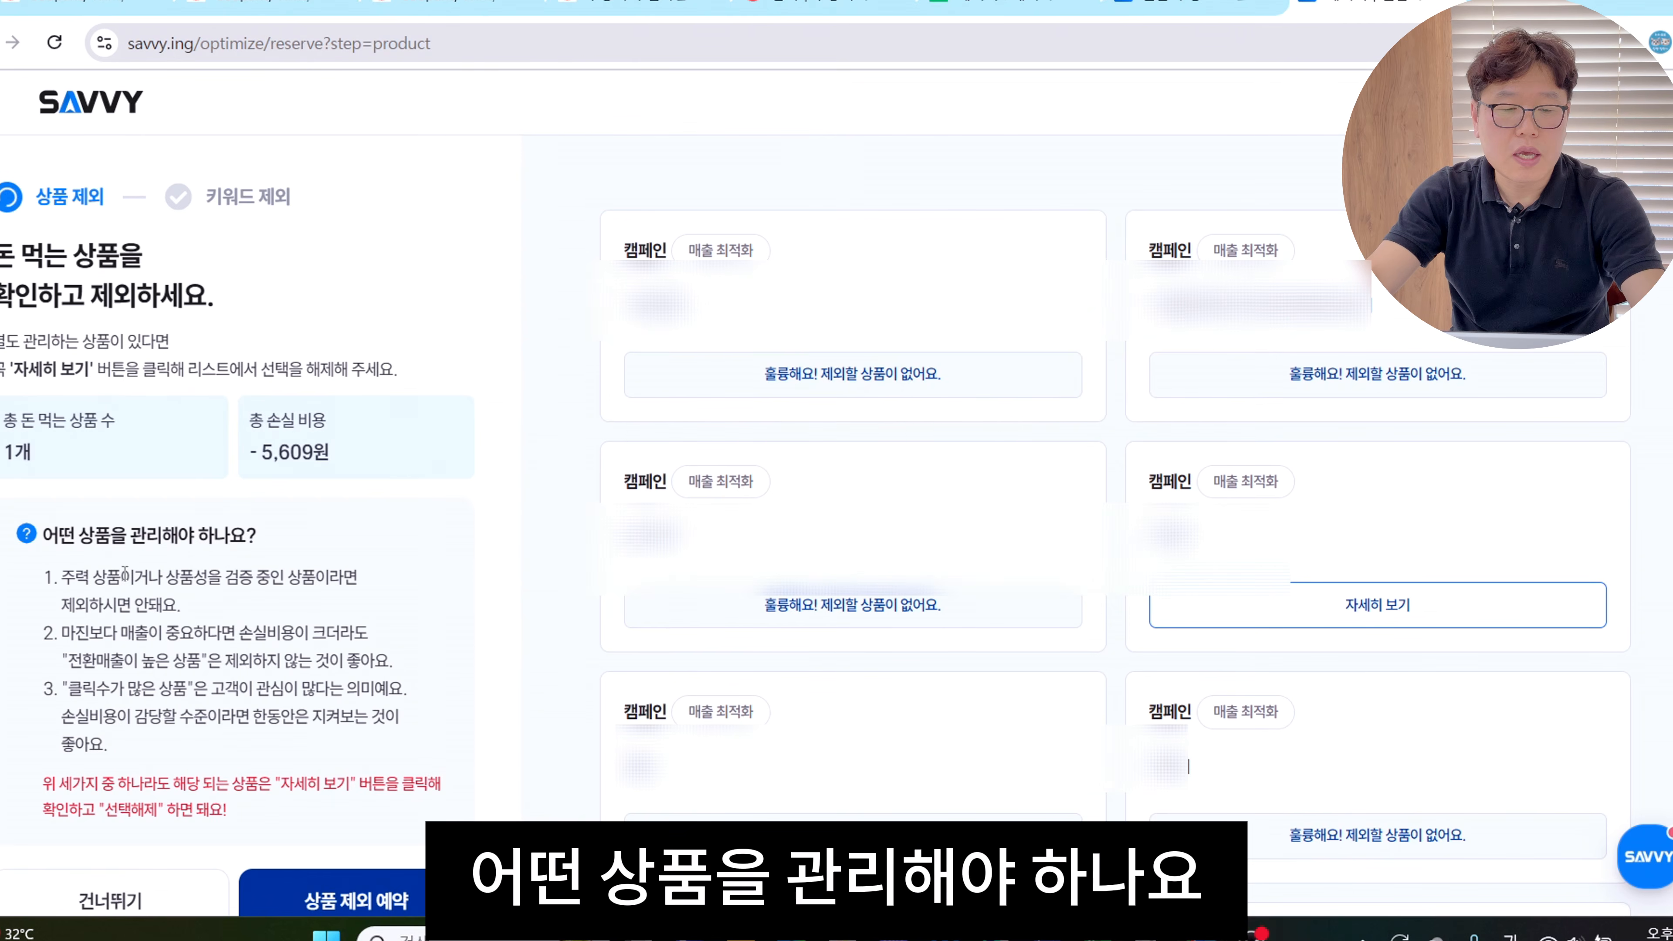
pyautogui.moveTo(93, 578); pyautogui.dragTo(257, 601)
pyautogui.click(335, 631)
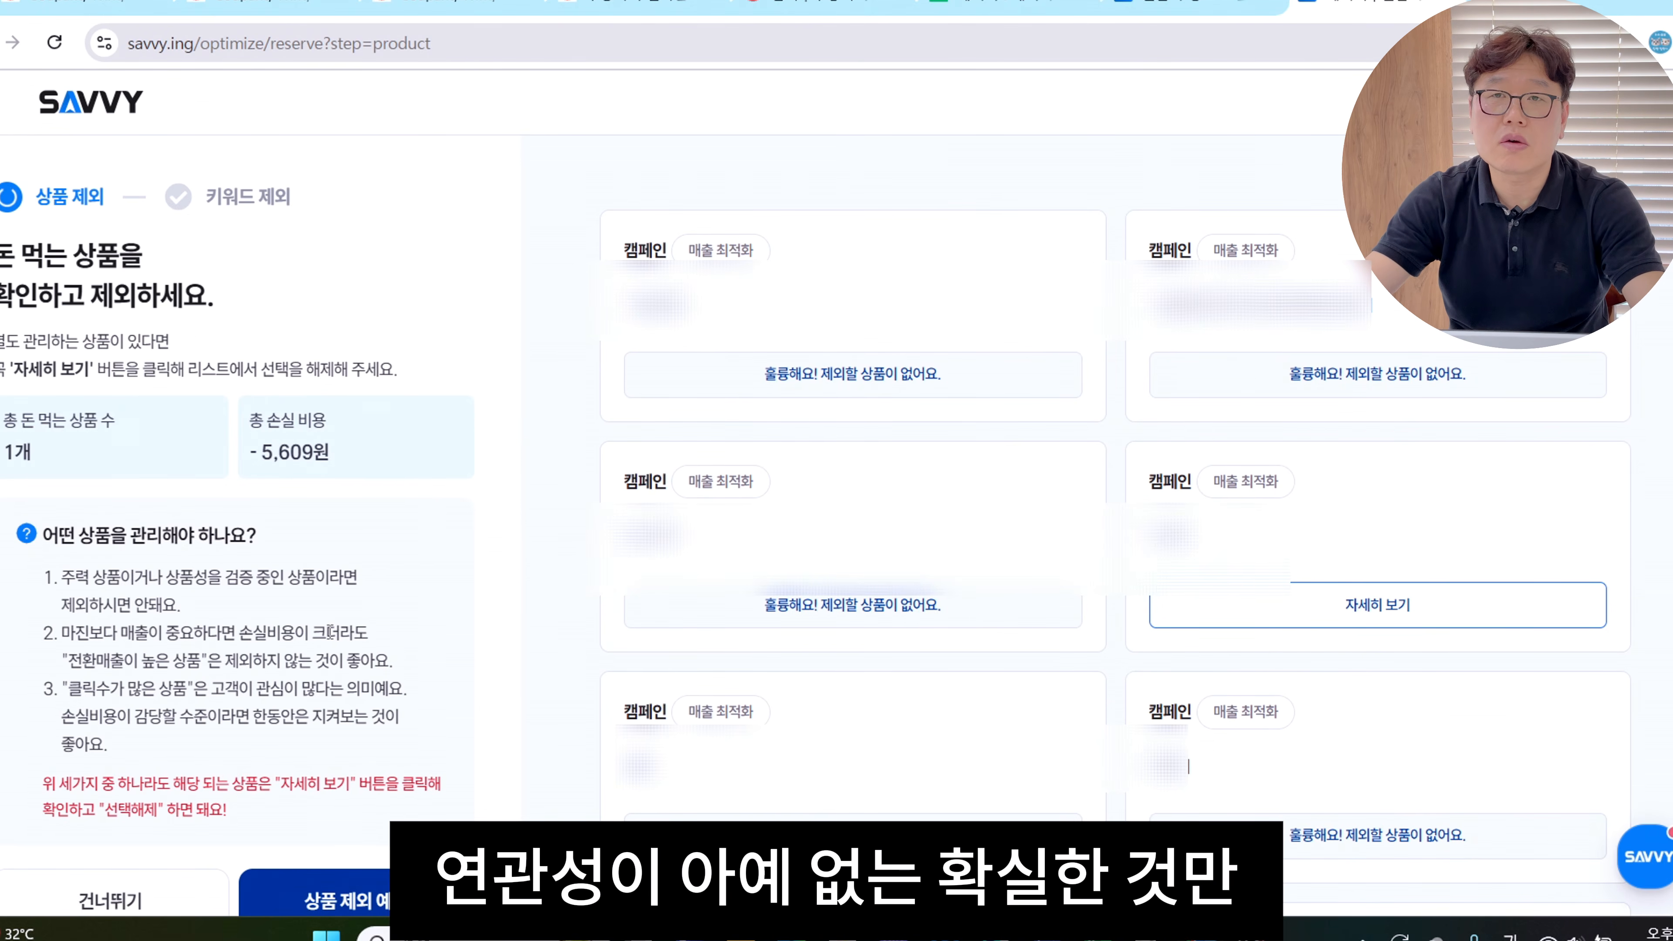
pyautogui.moveTo(103, 633); pyautogui.dragTo(268, 655)
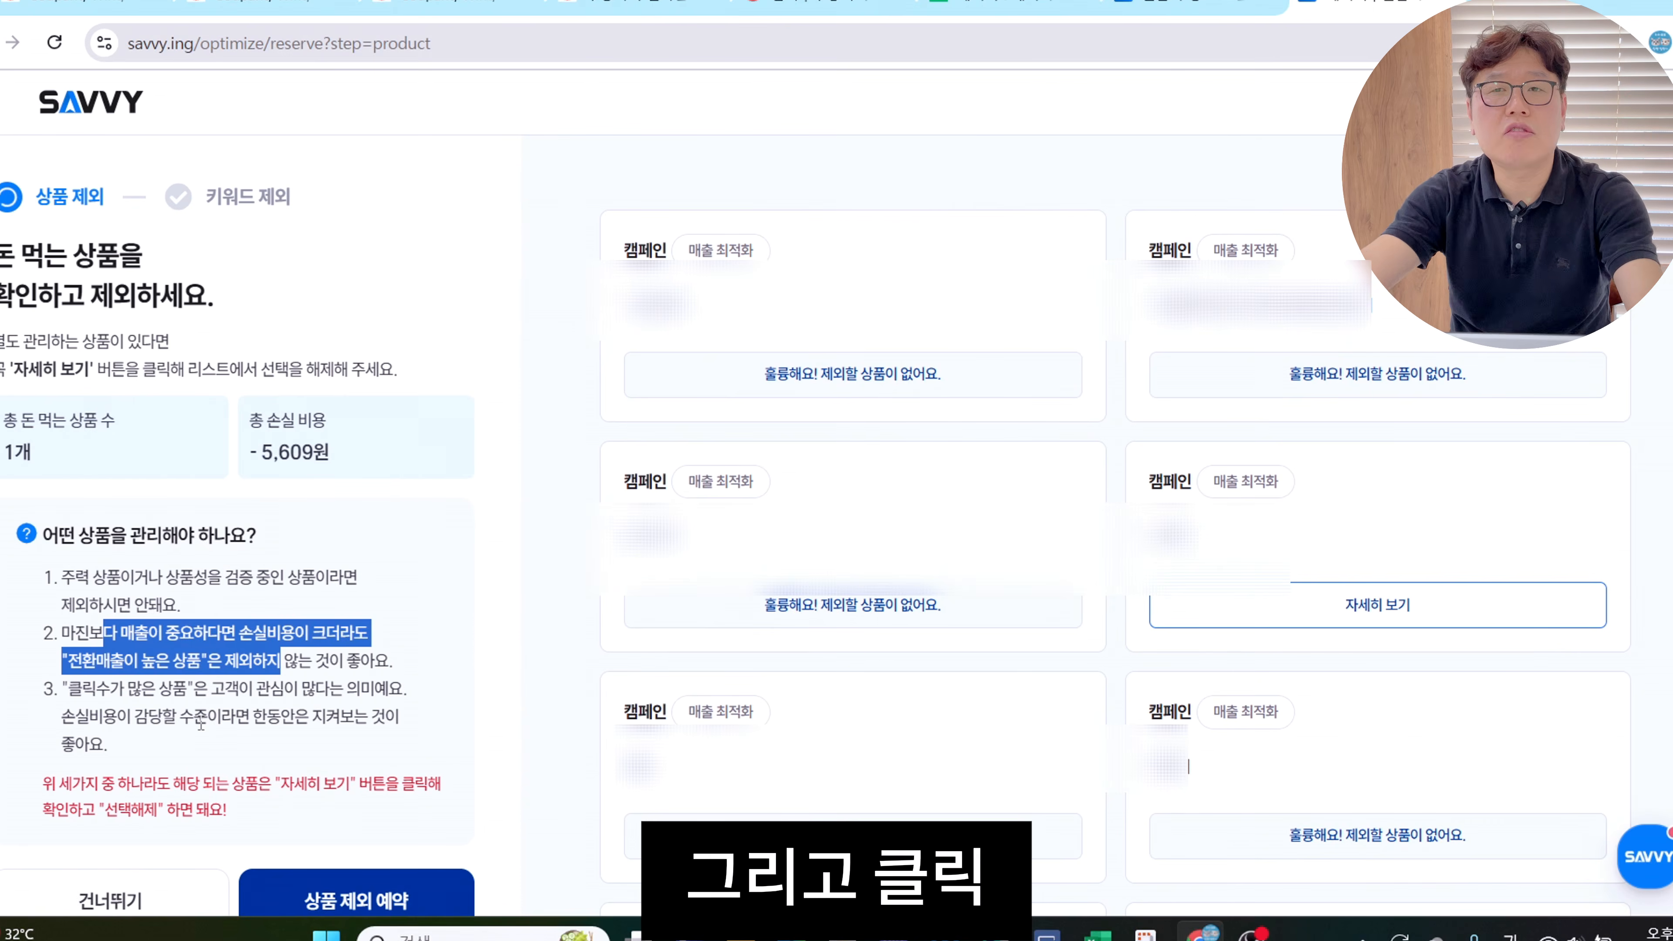
pyautogui.moveTo(225, 688); pyautogui.dragTo(309, 690)
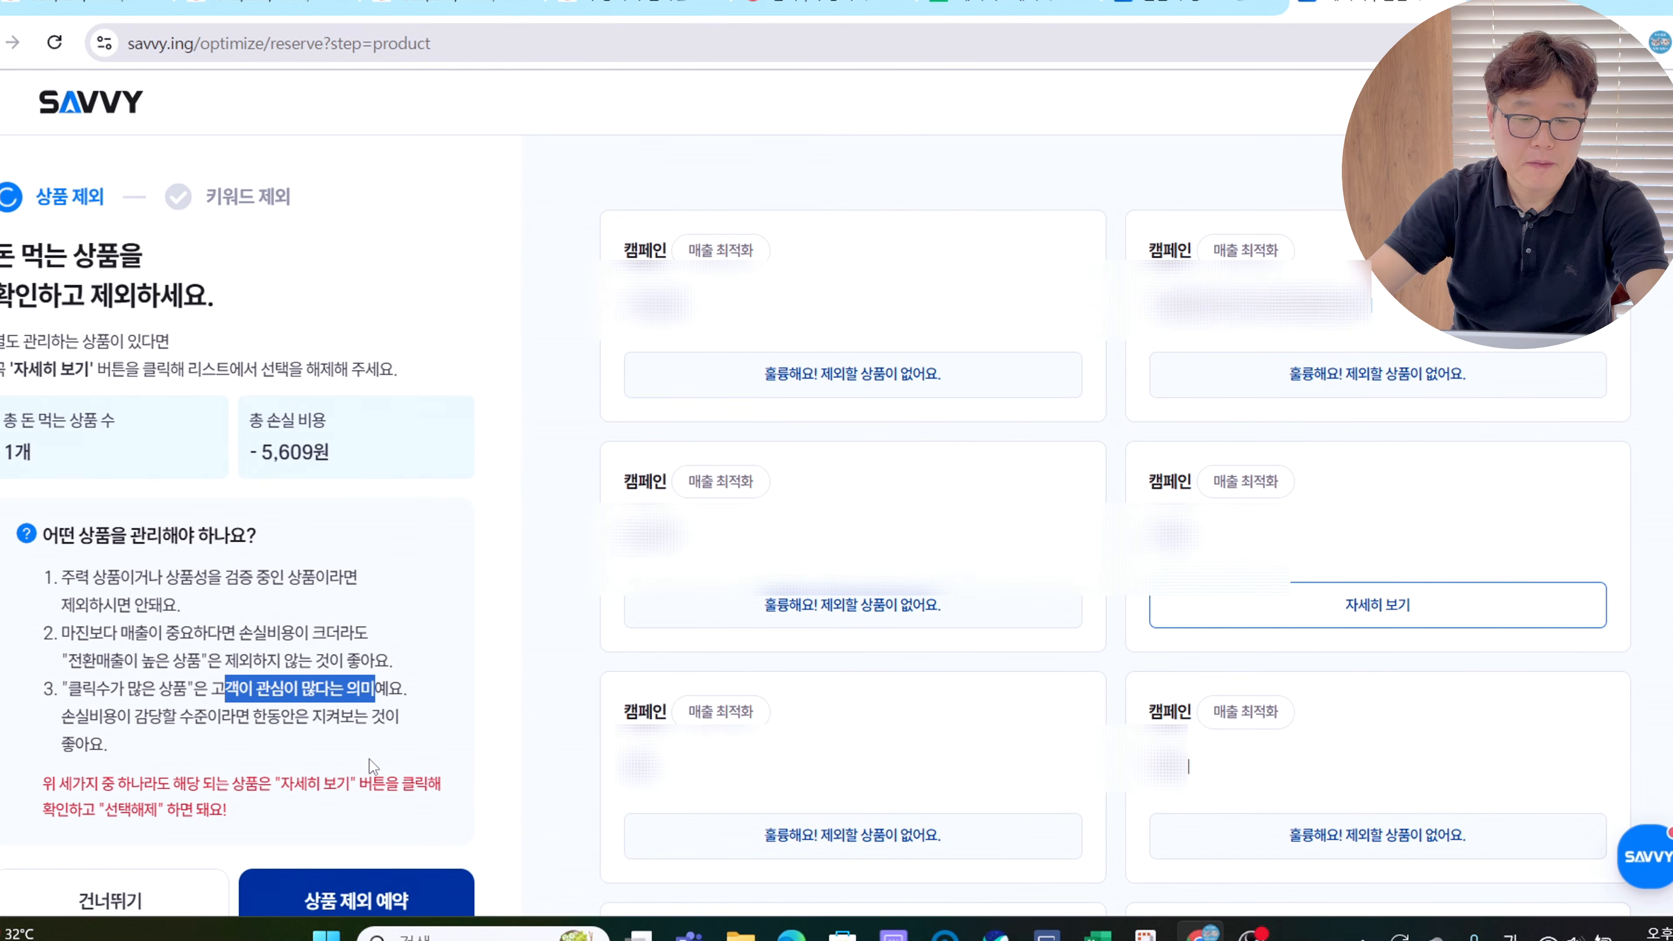
pyautogui.tripleClick(385, 800)
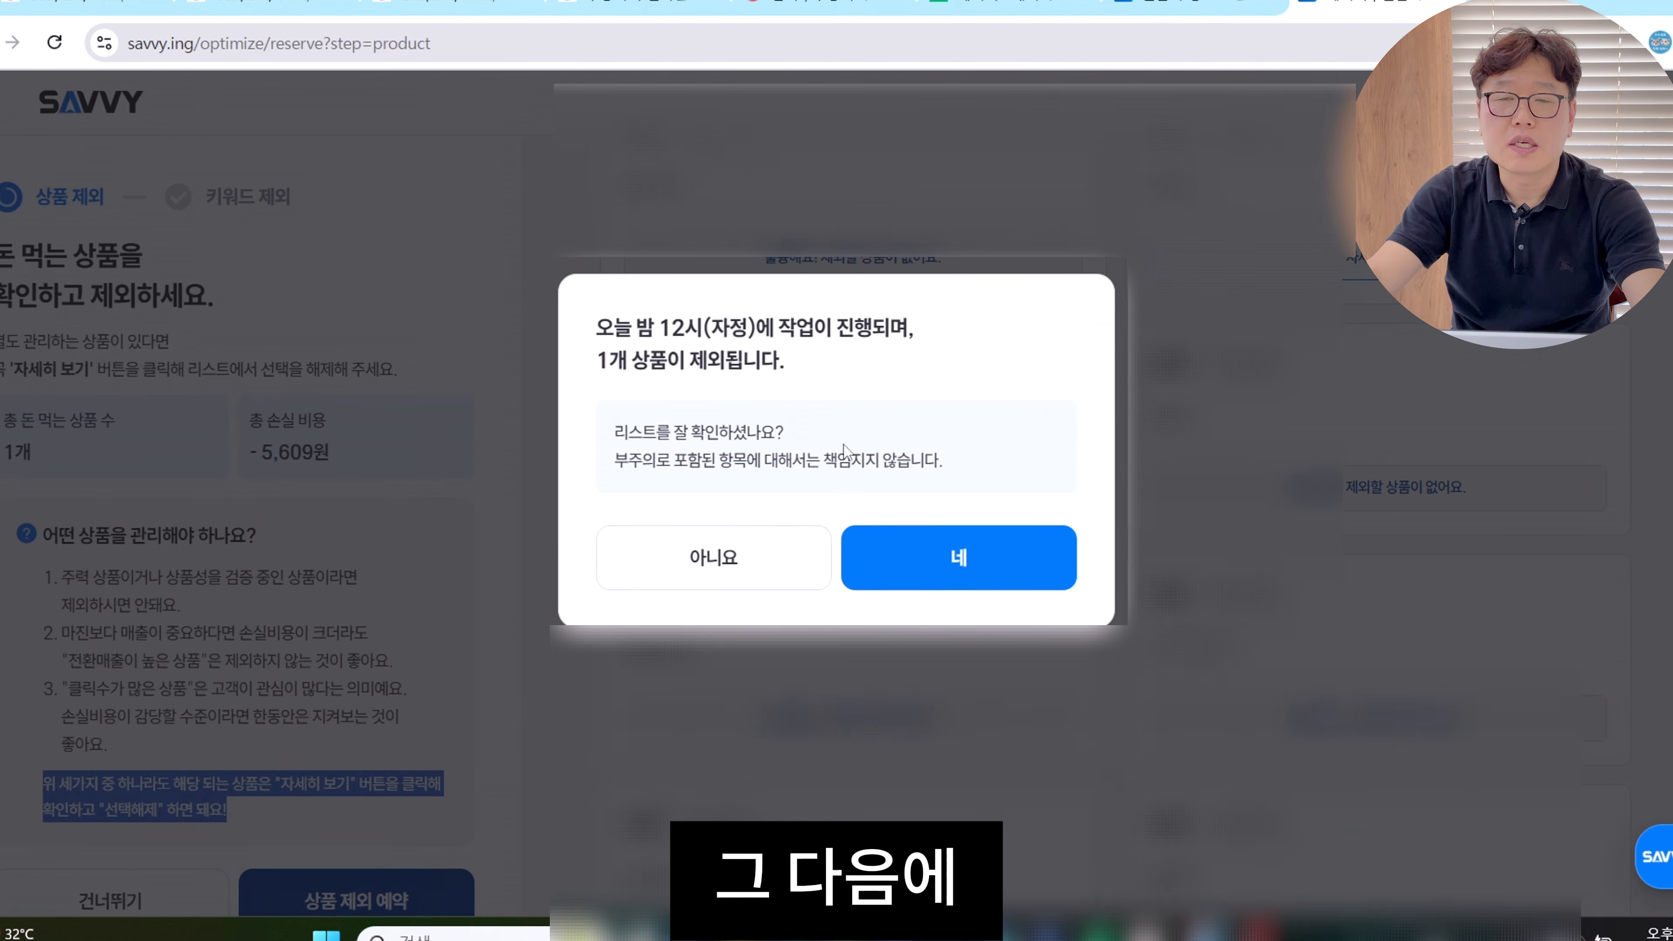
pyautogui.click(855, 557)
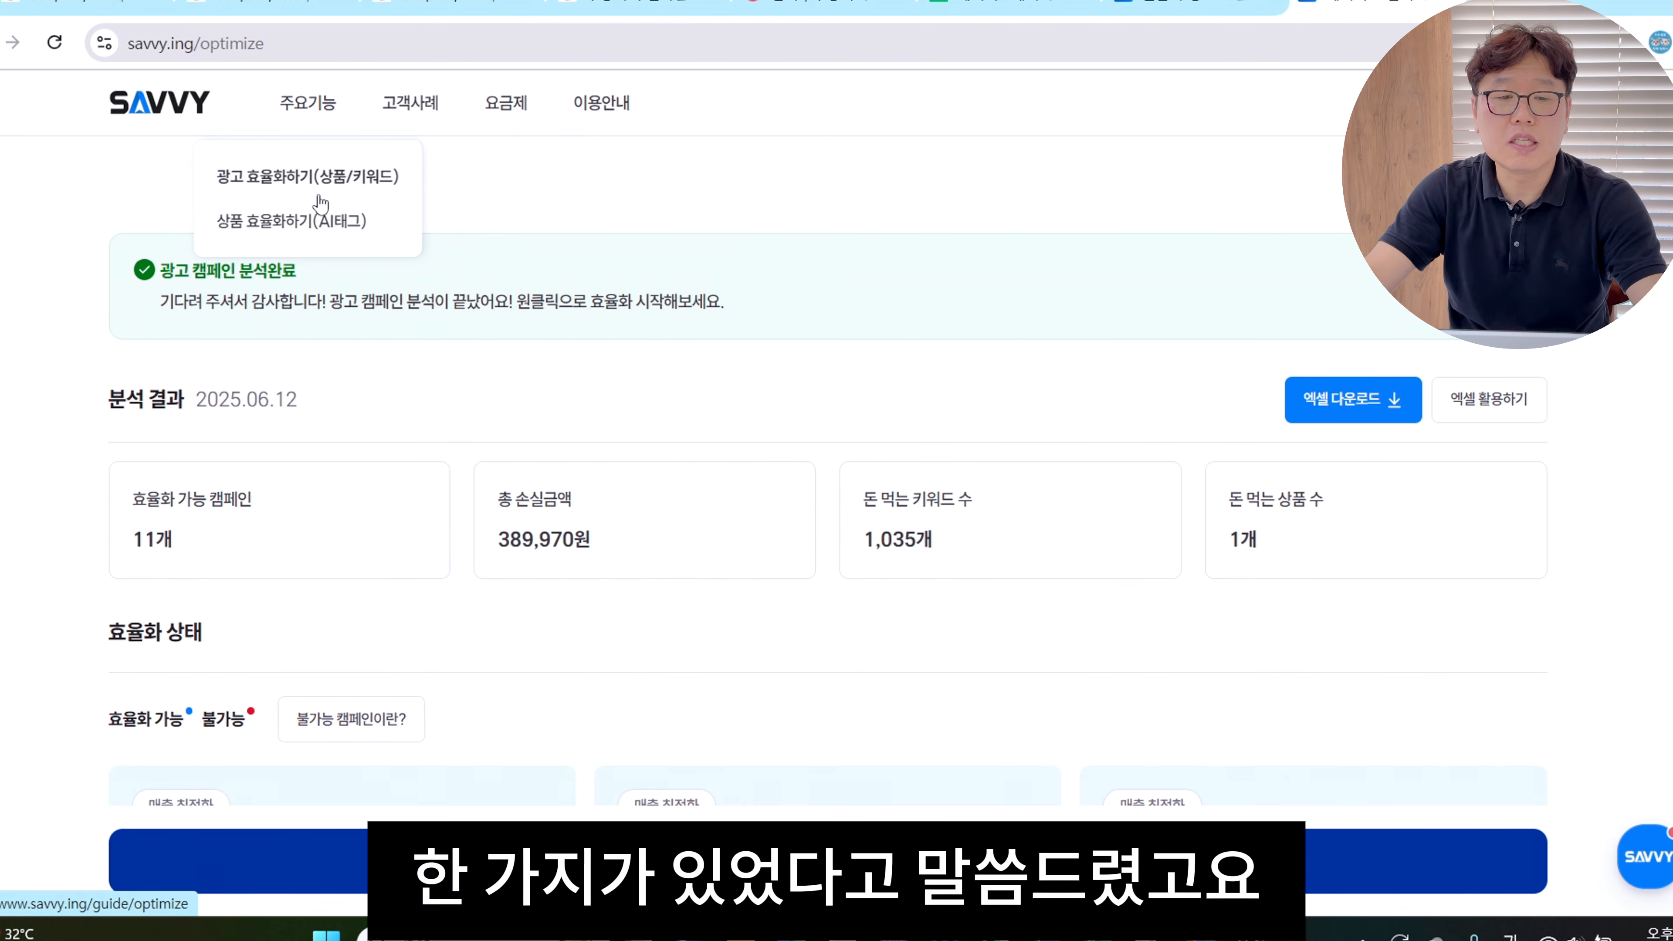
# Open 상품 효율화하기(AI태그), start the free product analysis and view the tag optimization history
pyautogui.click(321, 231)
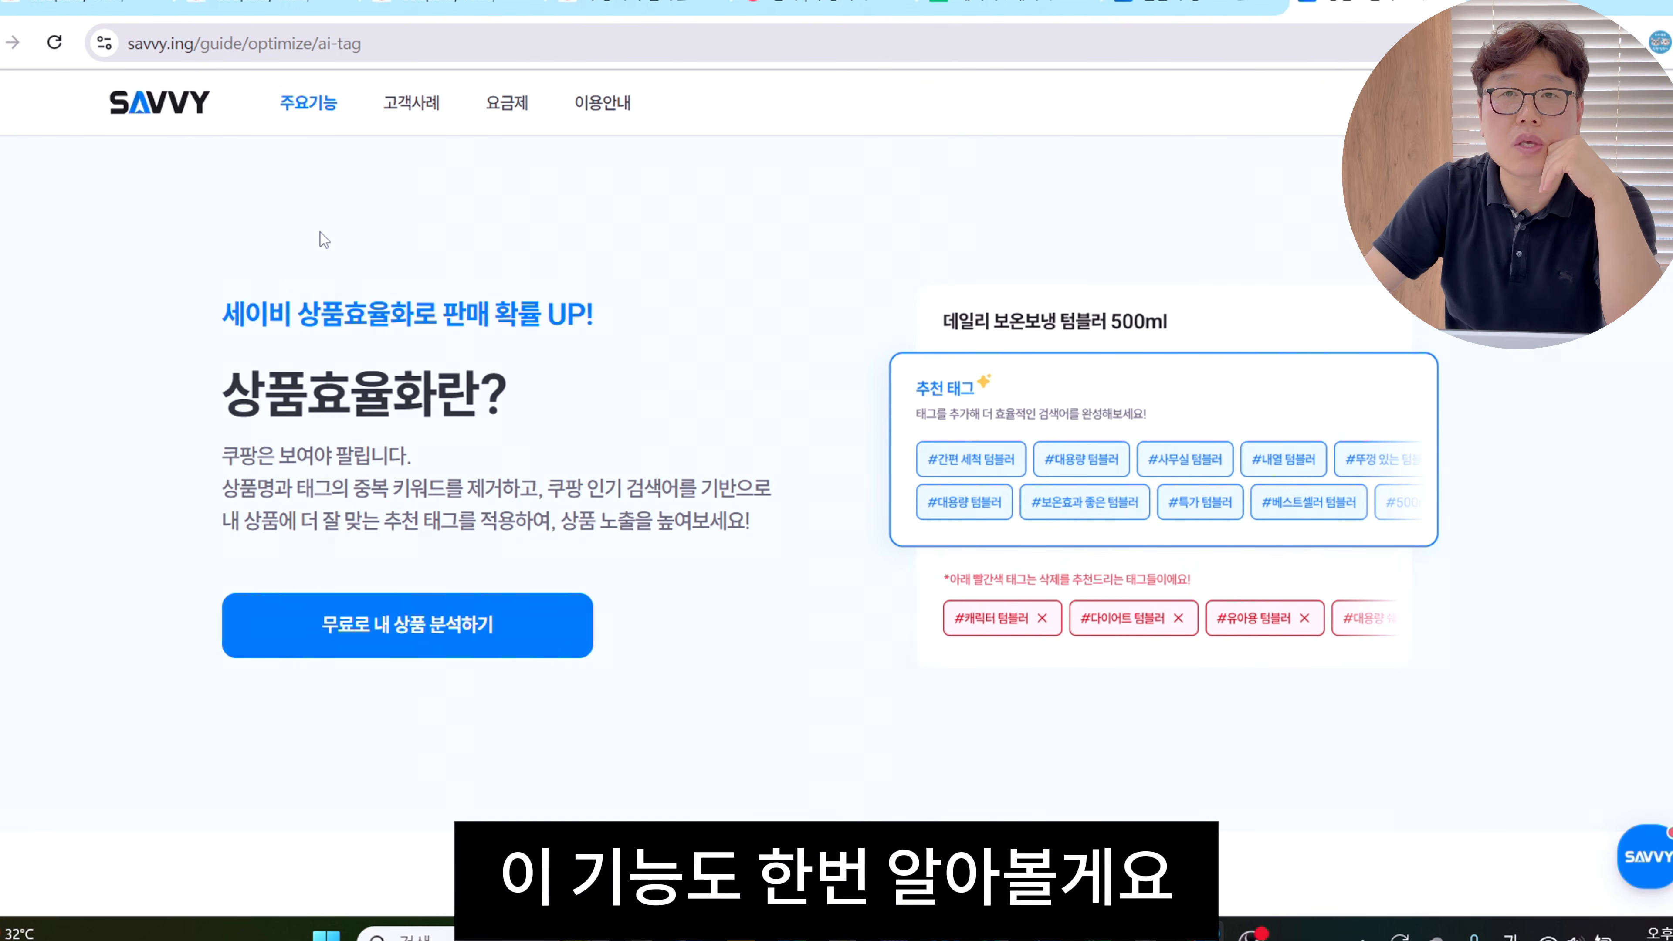
pyautogui.click(455, 651)
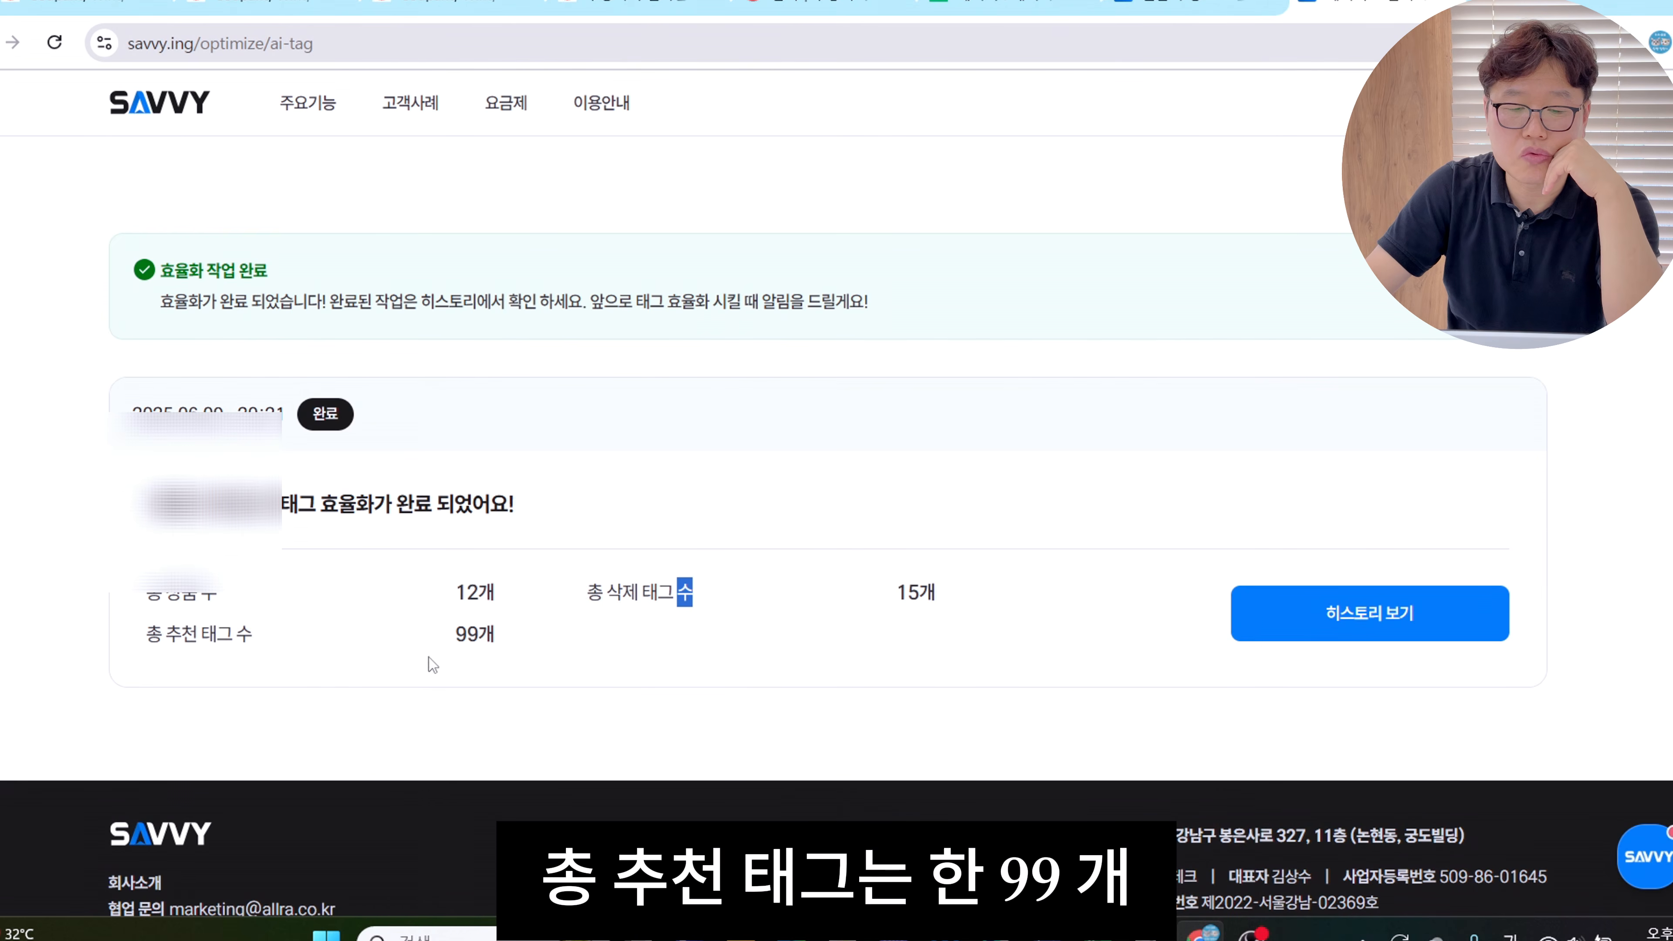
pyautogui.click(1365, 634)
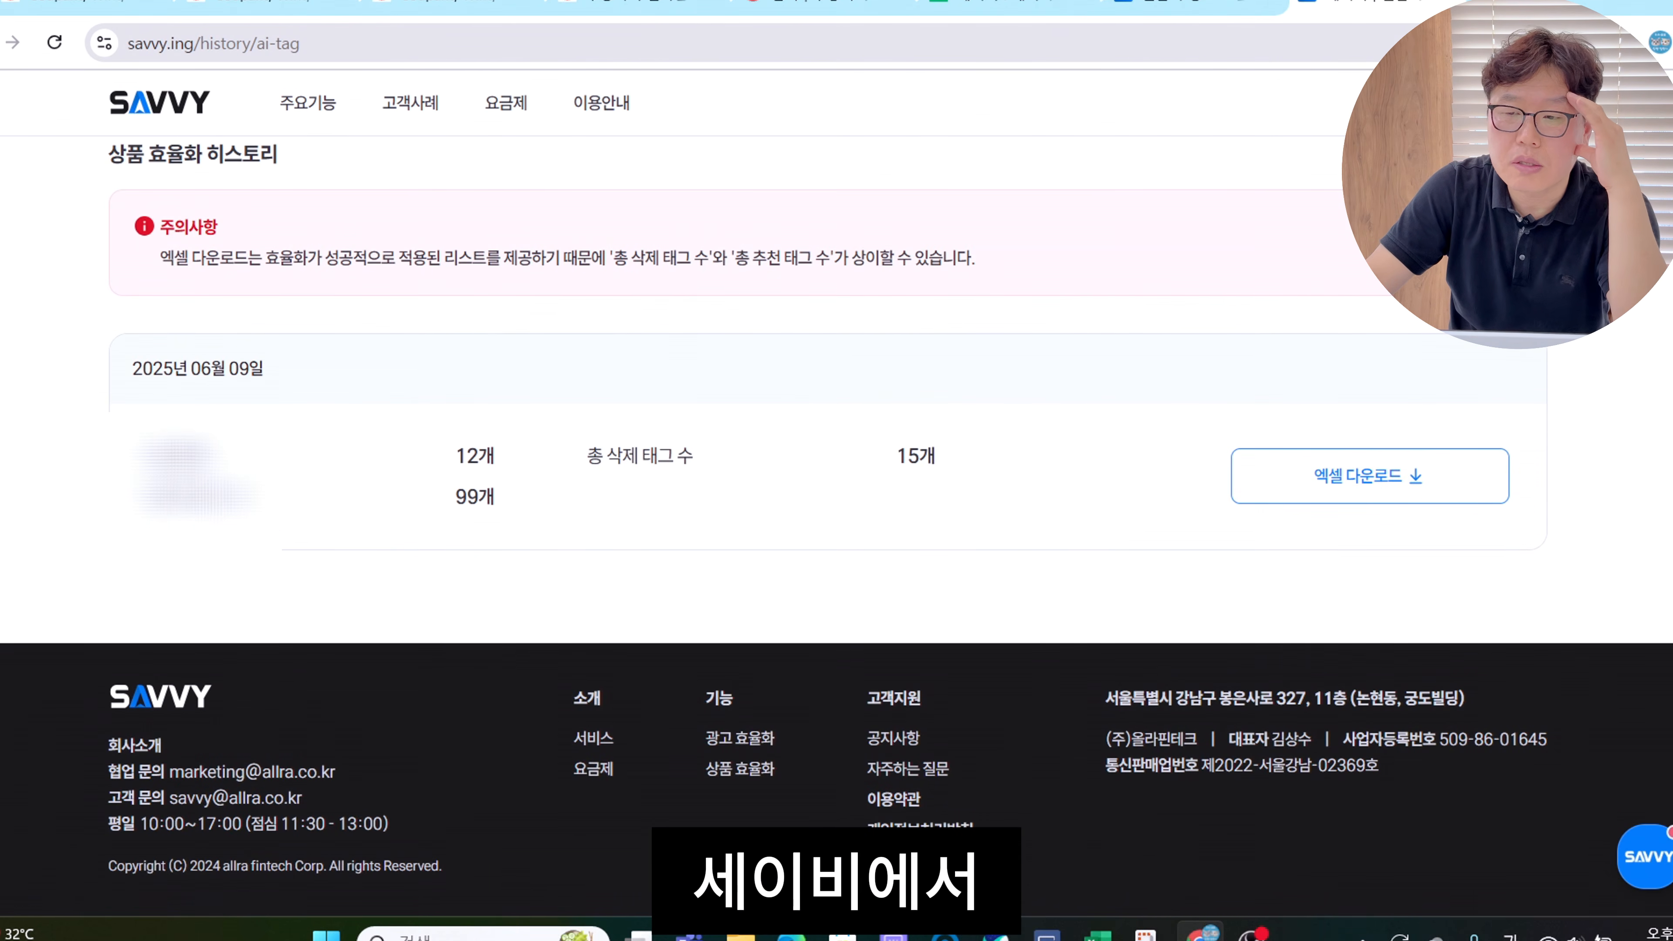
pyautogui.click(1621, 43)
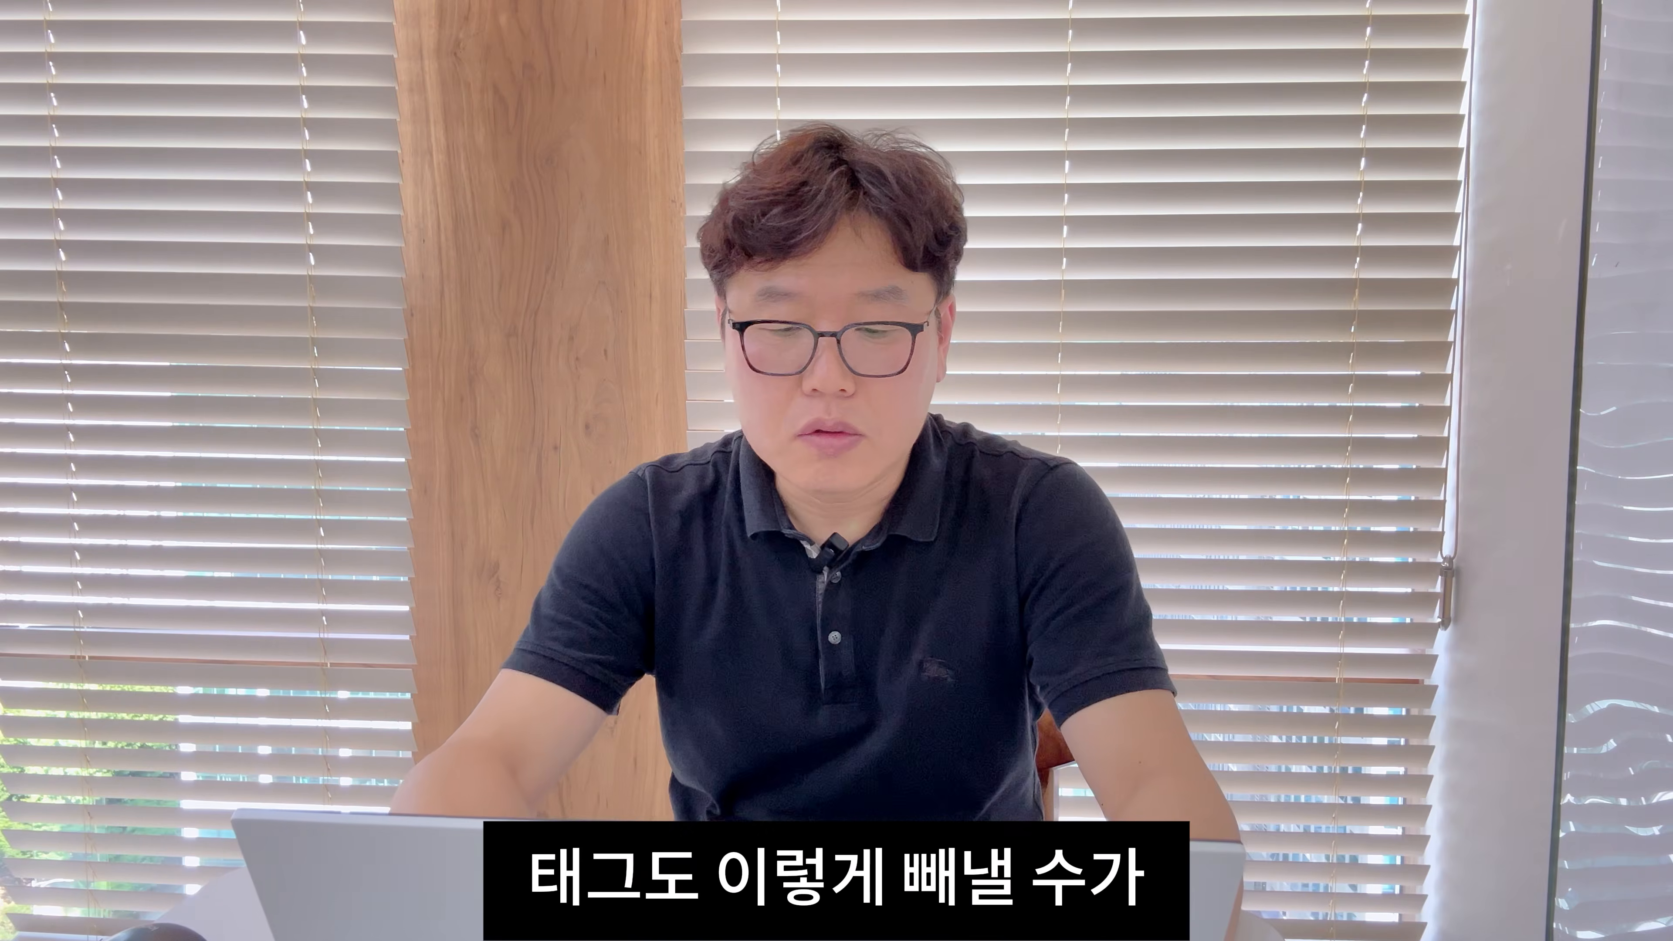